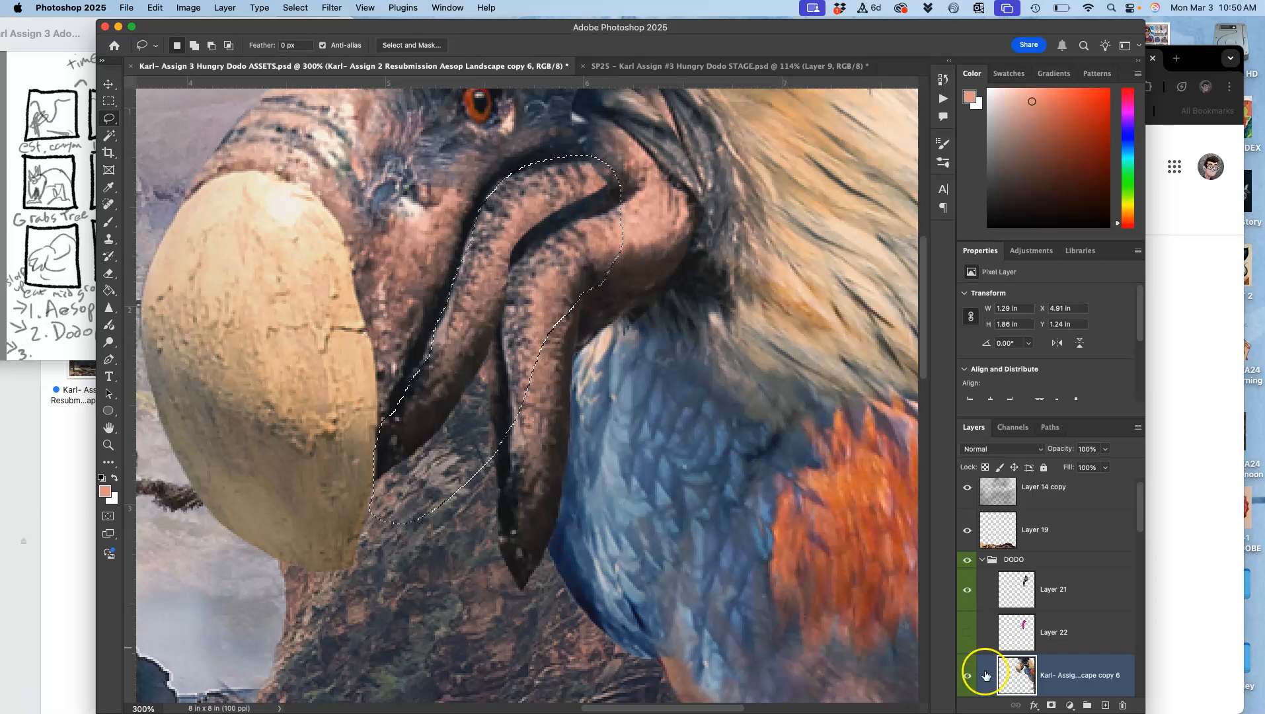
- Hide Layer 22 and Layer 21, delete the selected old lower beak from the landscape copy 6 layer, and clear the selection
click(966, 632)
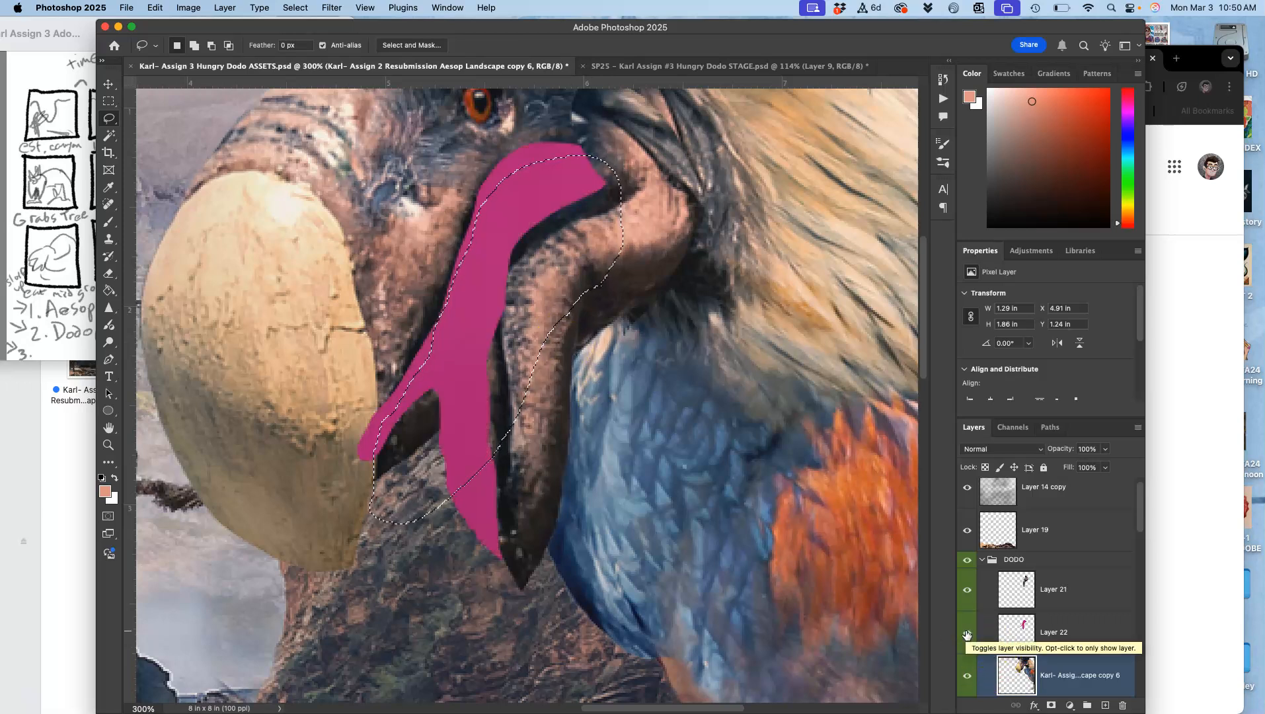
click(966, 633)
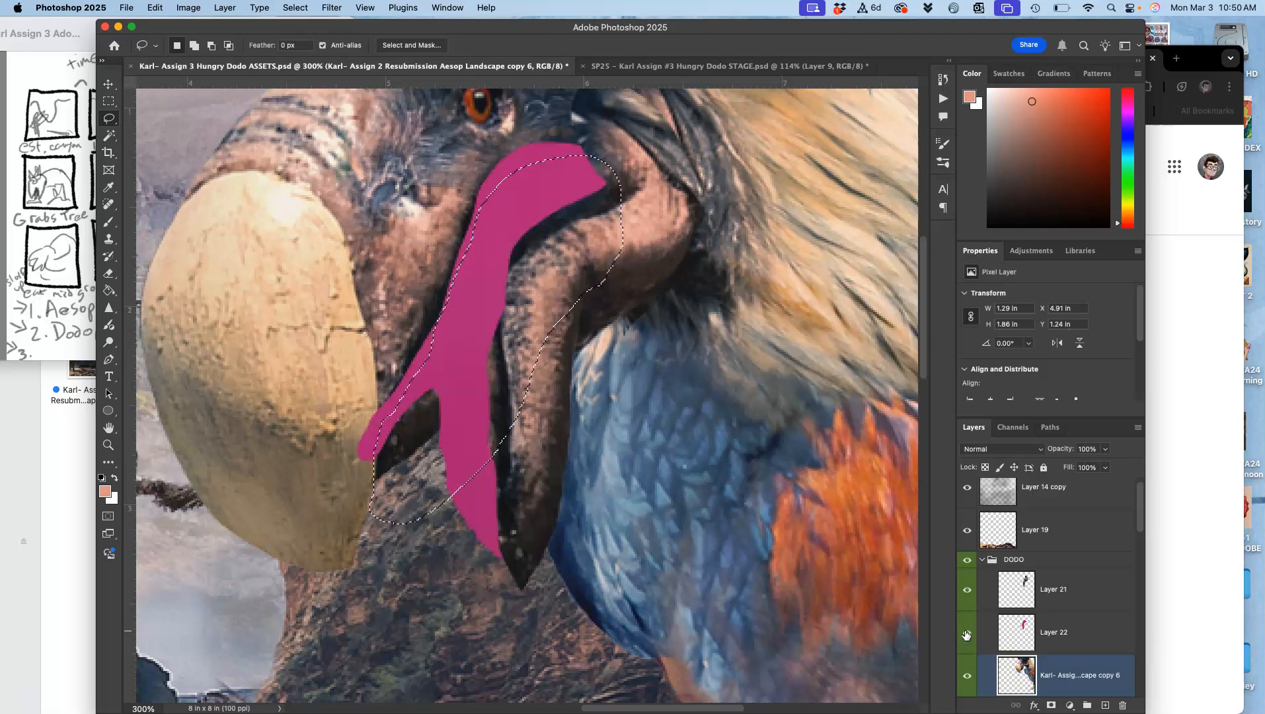
click(967, 632)
click(966, 588)
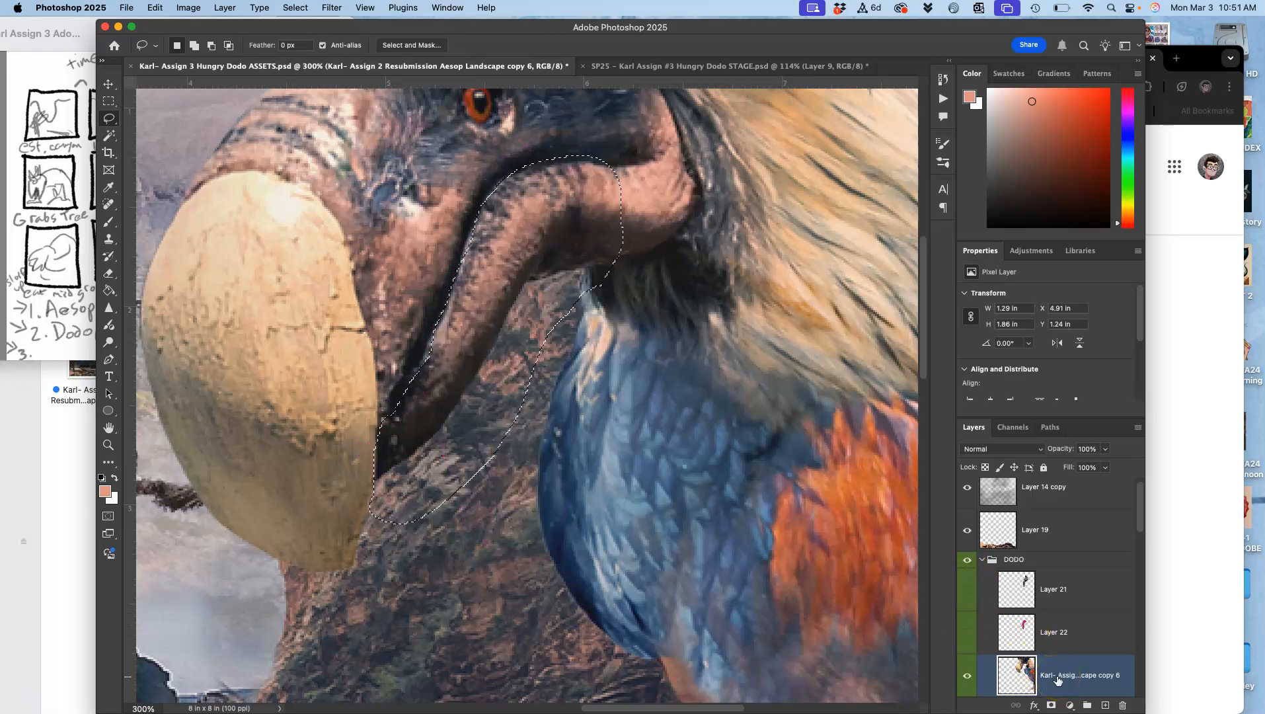
key(BackSpace)
key(super+d)
- Move Layer 22 beneath the landscape copy 6 layer and make Layer 22 and Layer 21 visible
drag(1055, 633, 1001, 677)
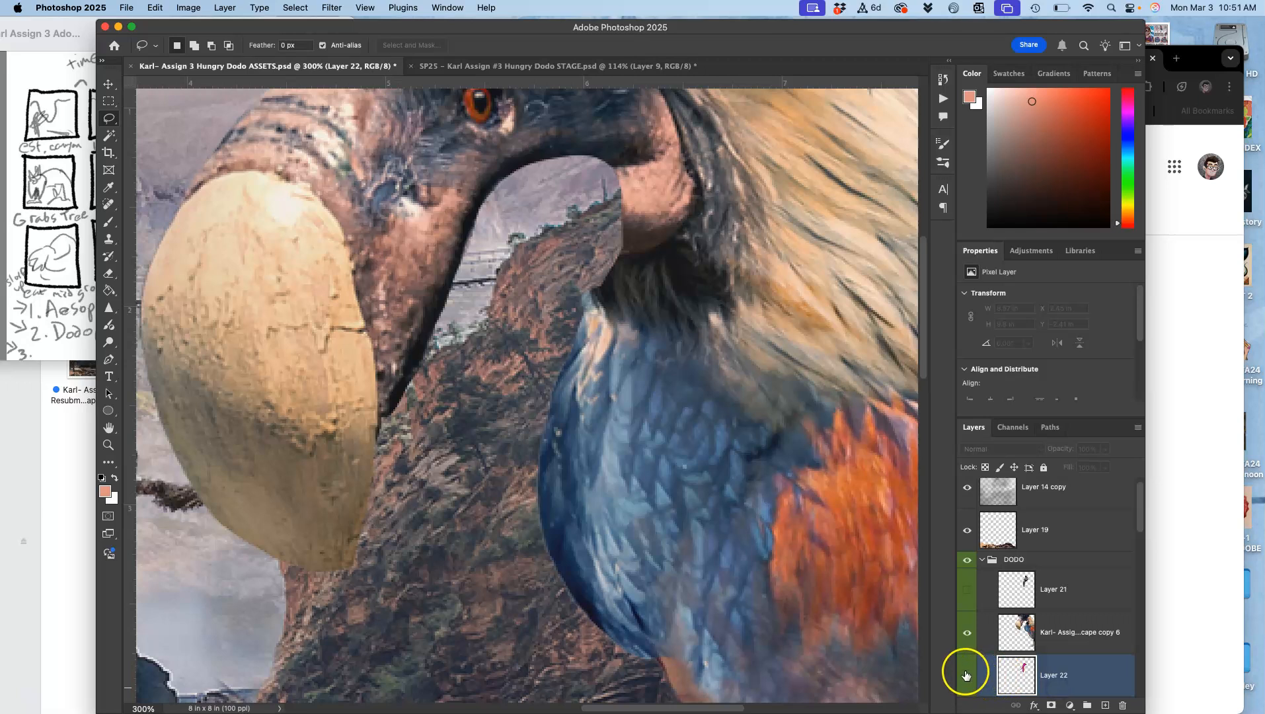
click(965, 675)
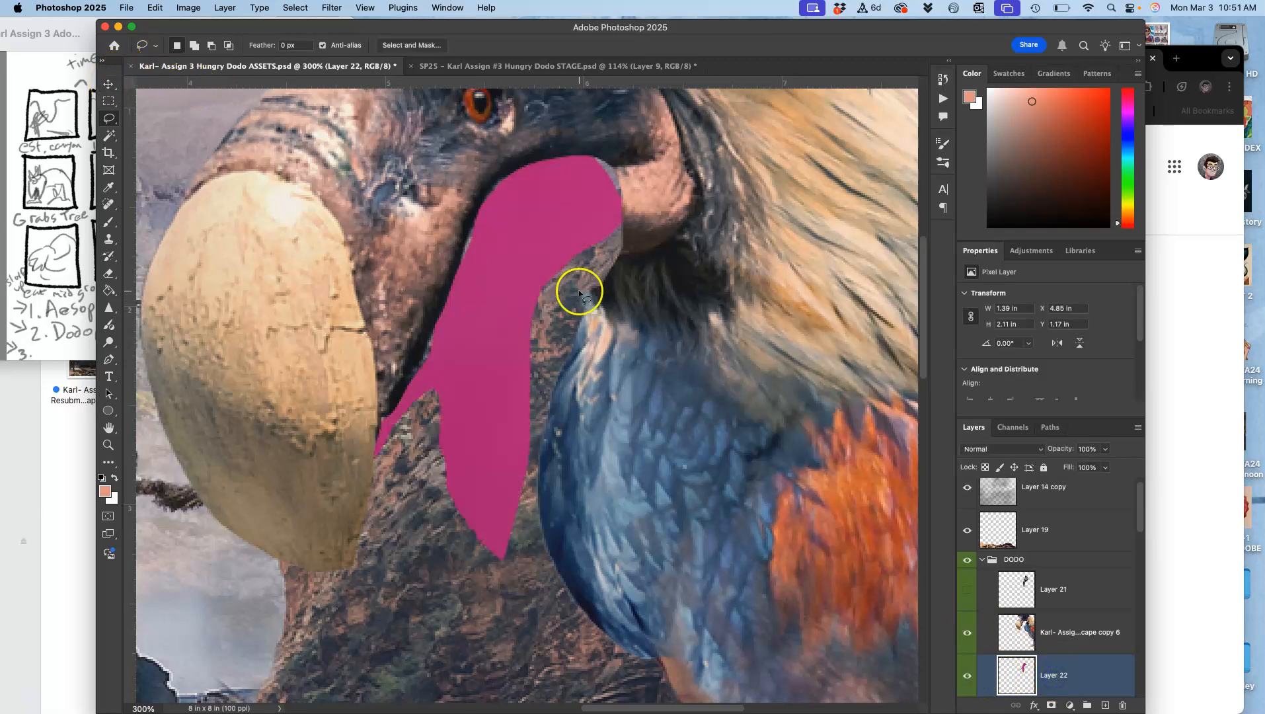
click(967, 588)
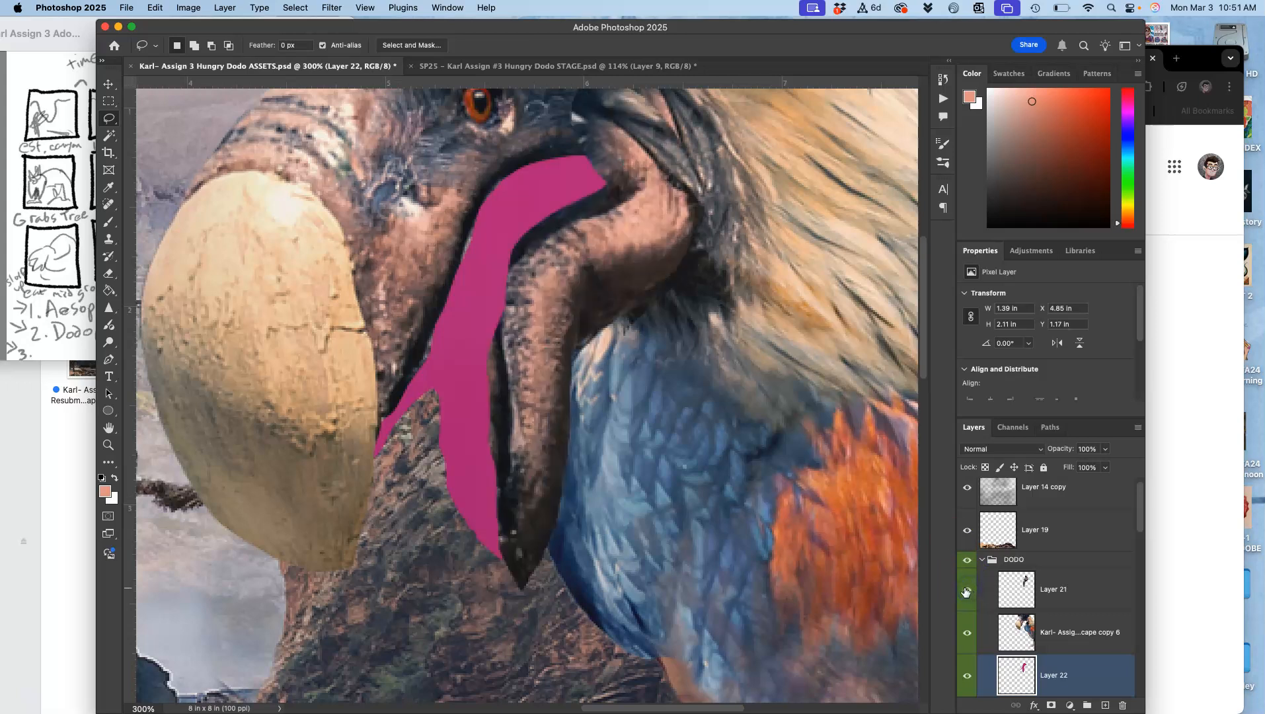
- Trim the inner edges of the lower beak on Layer 21 and the upper beak on the landscape copy 6 layer using Lasso selections
key(super+1)
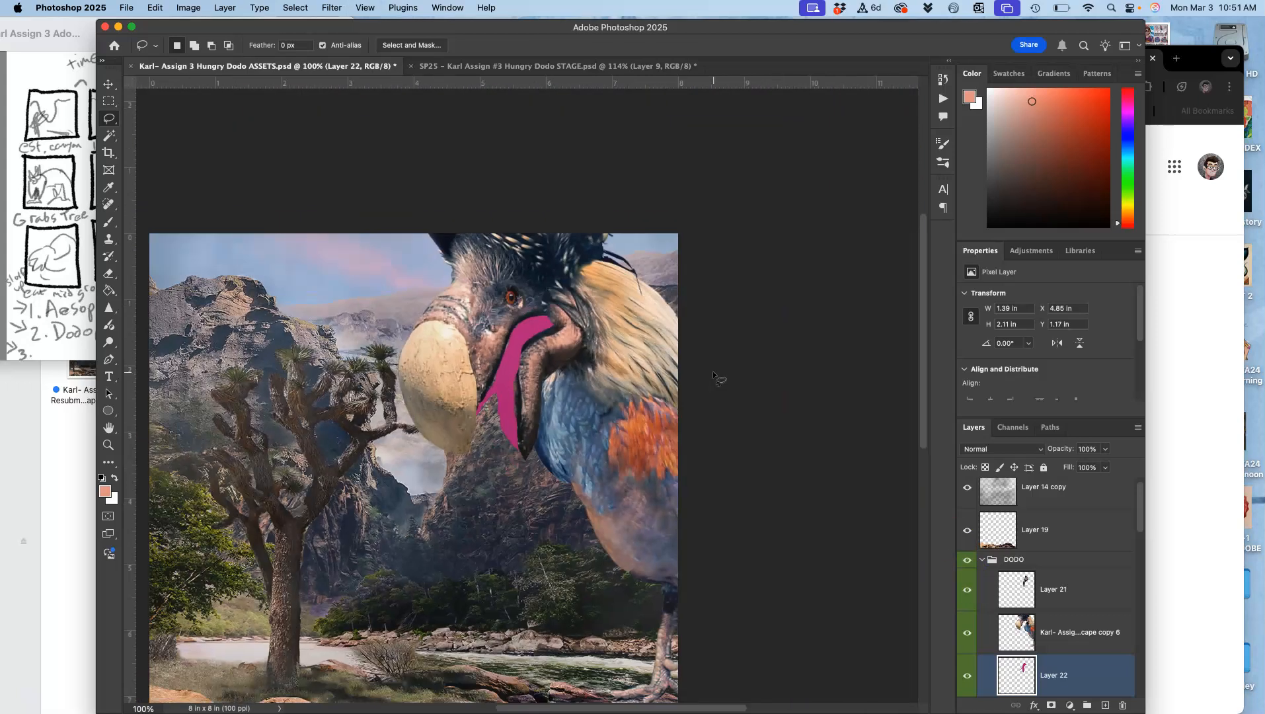
scroll(559, 373, right, 2)
scroll(559, 373, up, 2)
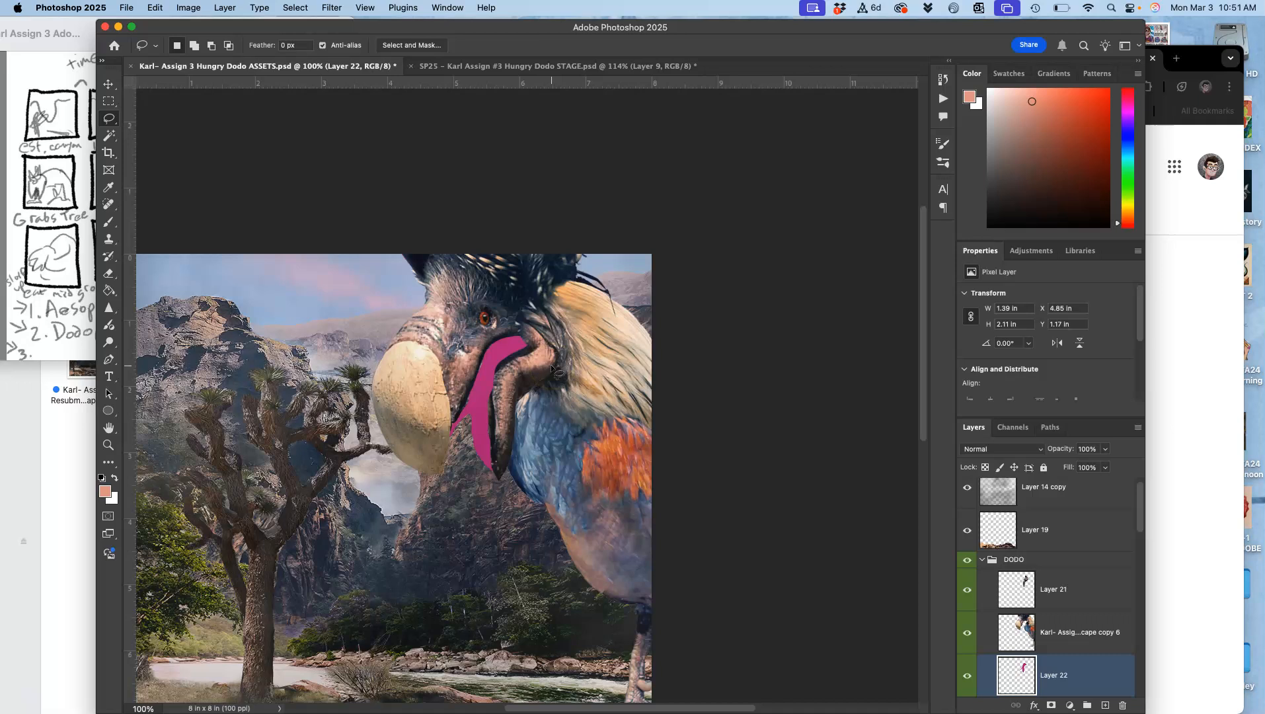
key(super+equal)
key(super+equal)
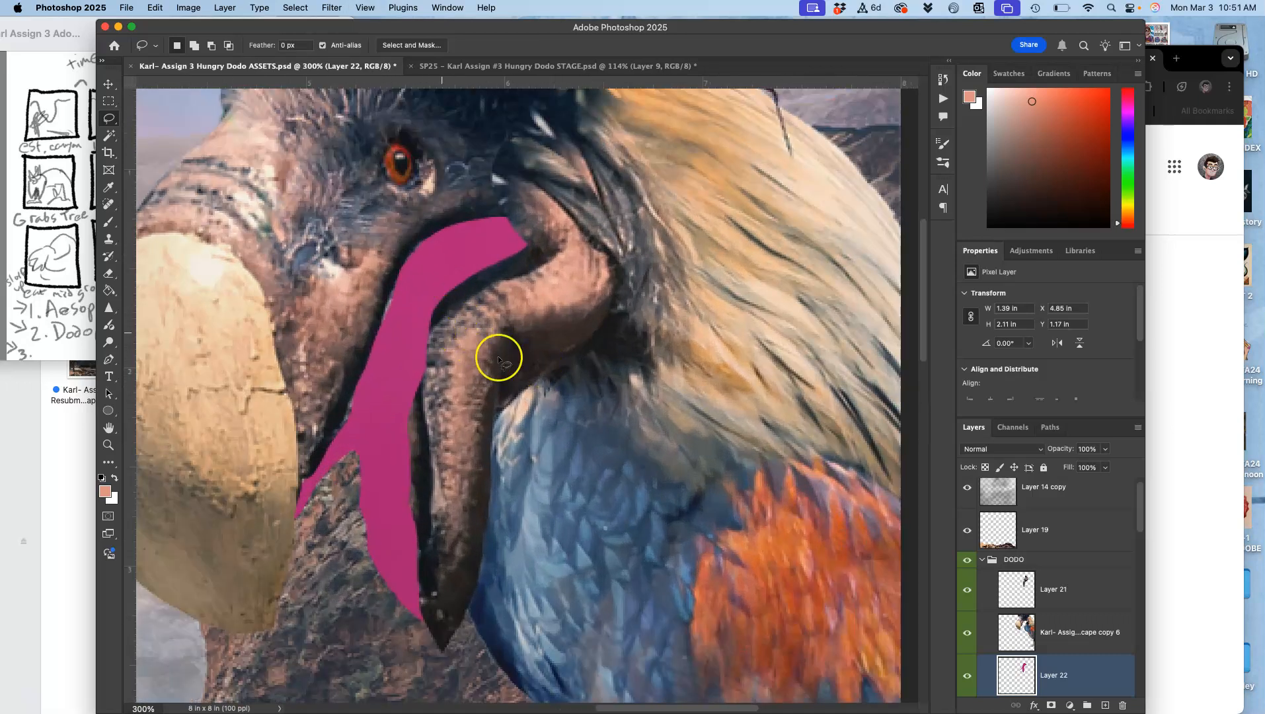
click(1044, 593)
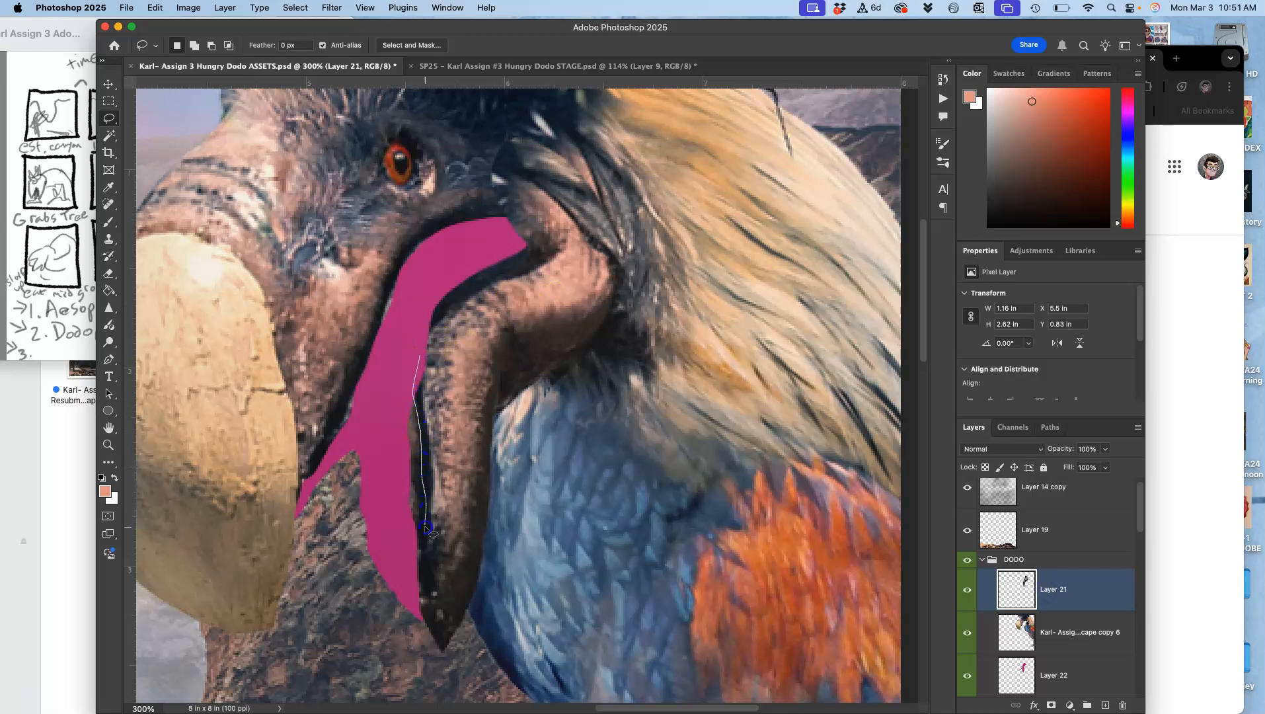
drag(394, 416, 393, 415)
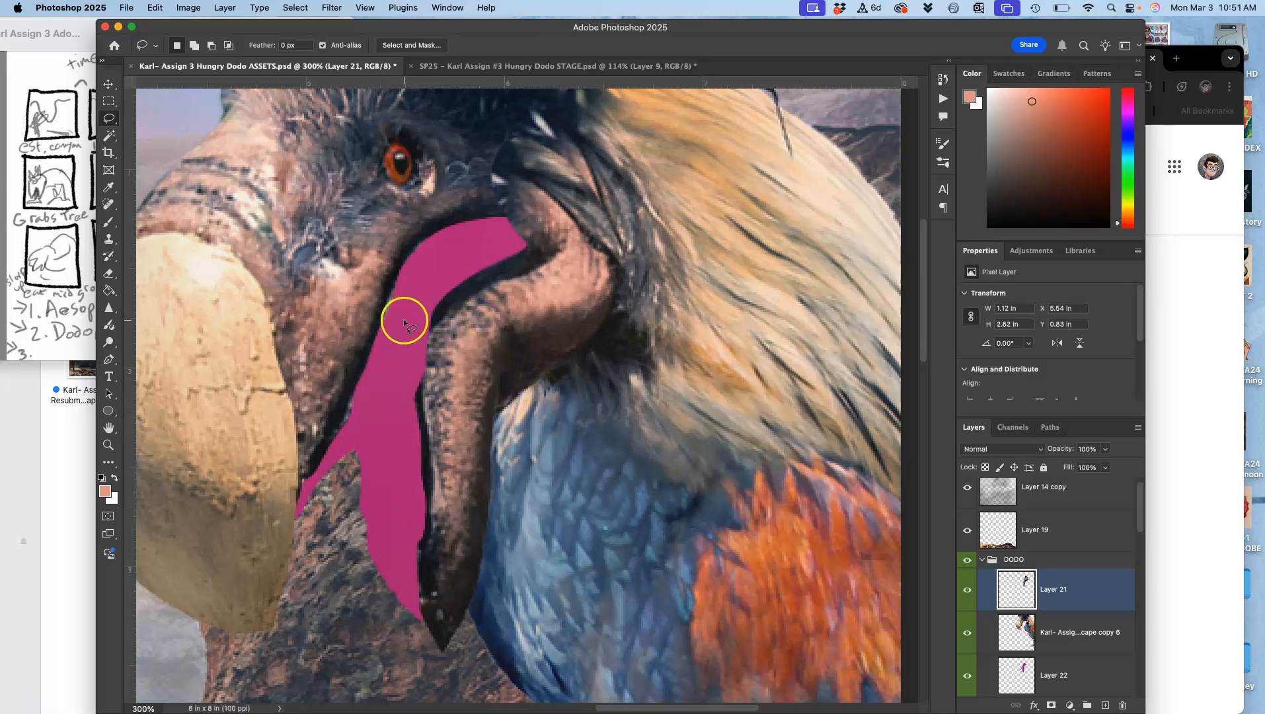
click(1036, 642)
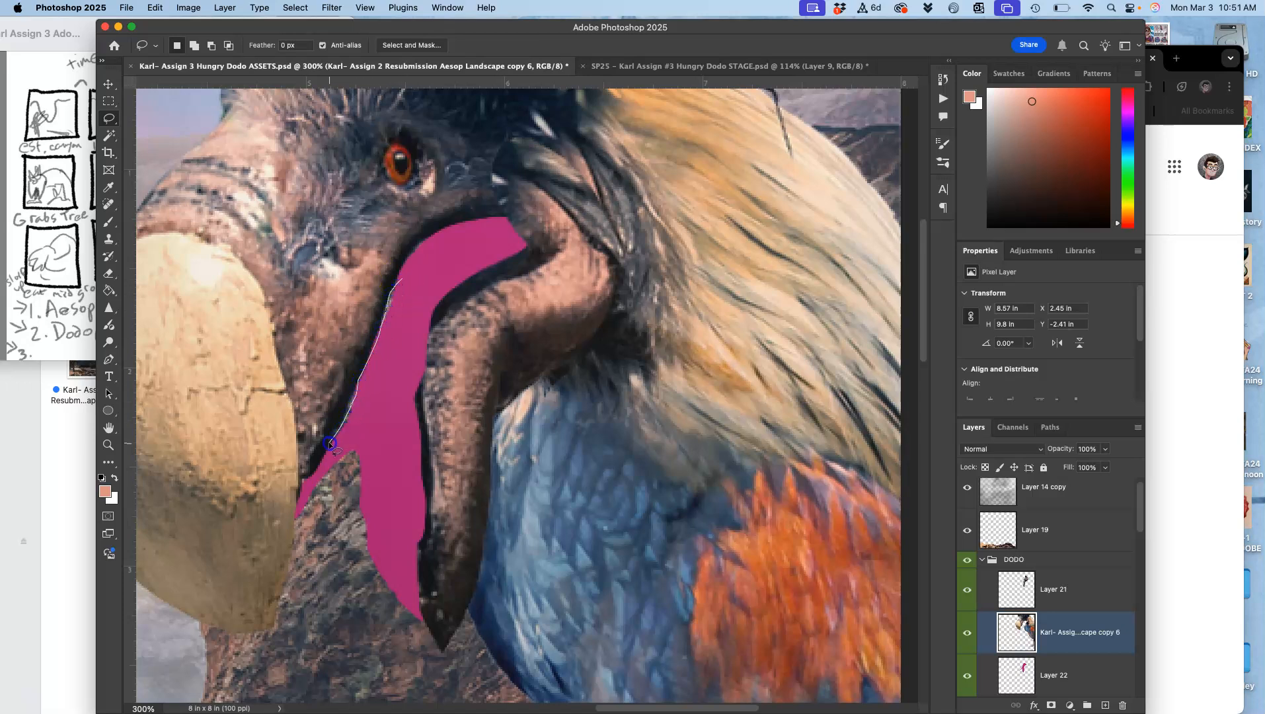
drag(381, 426, 398, 362)
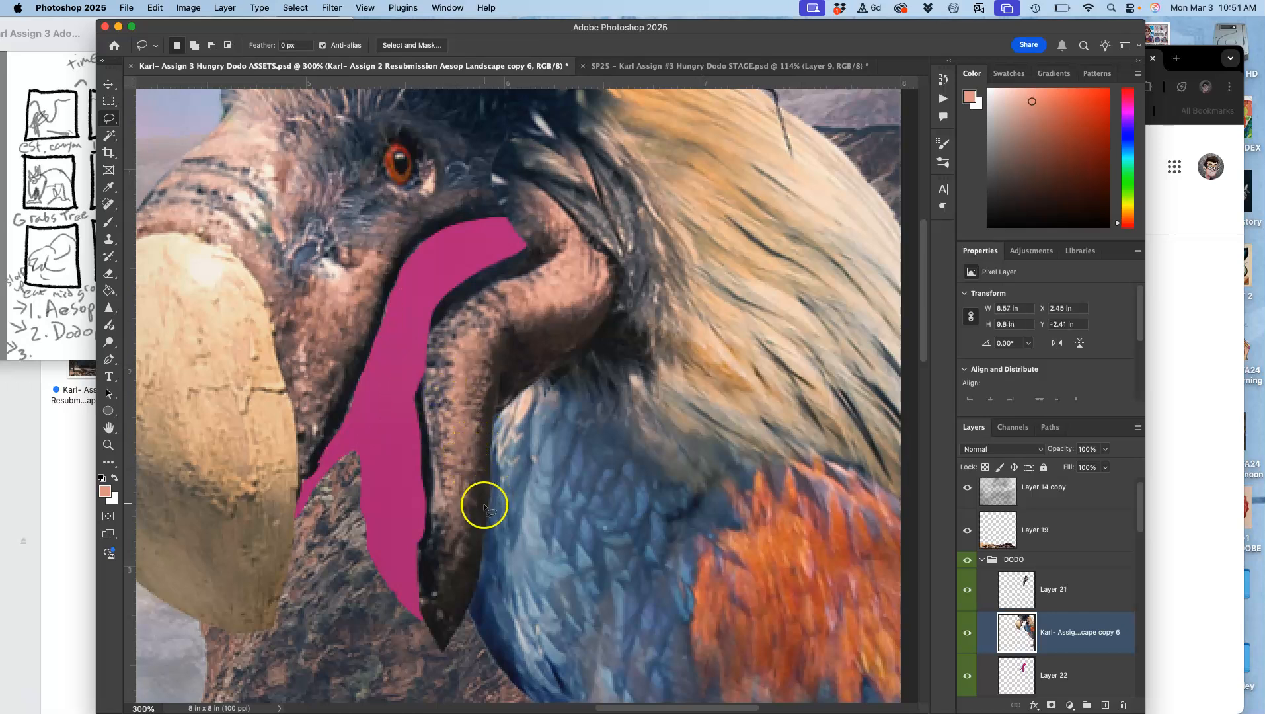
- Darken the upper part of the pink mouth interior on Layer 22 using the Burn tool at 23% exposure on midtones
click(1037, 664)
click(968, 675)
click(968, 676)
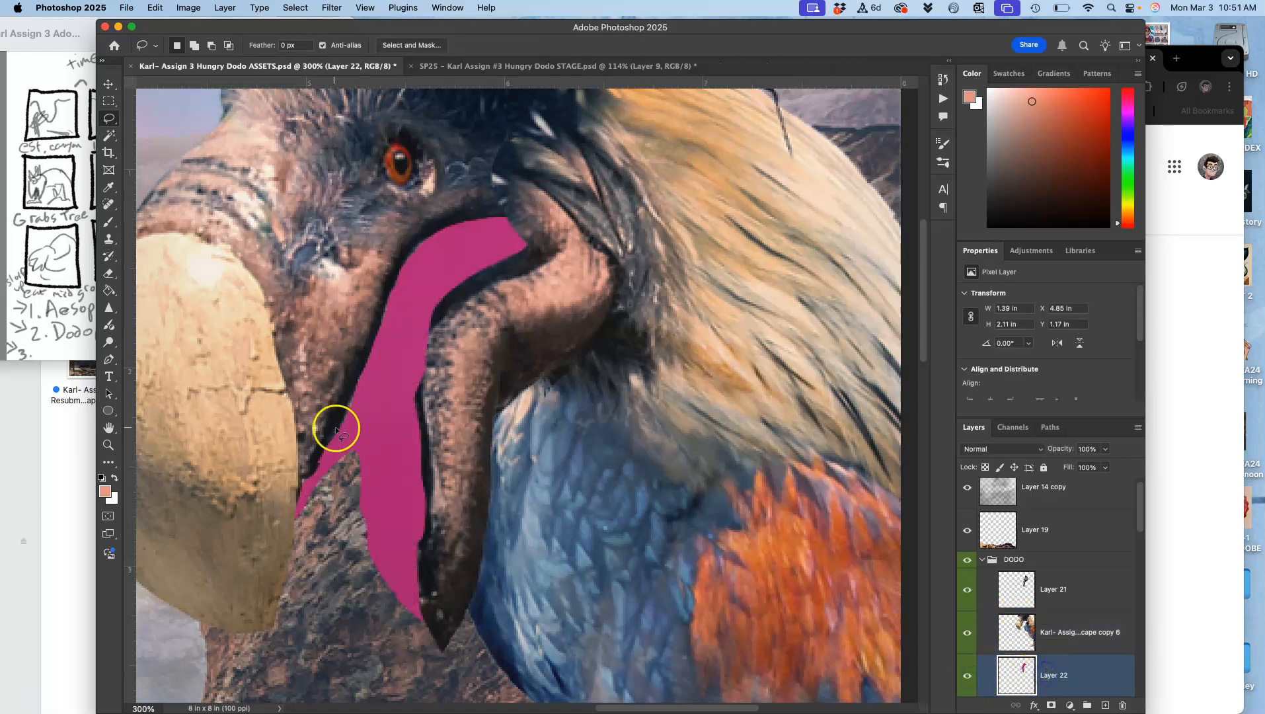
click(120, 346)
right_click(120, 345)
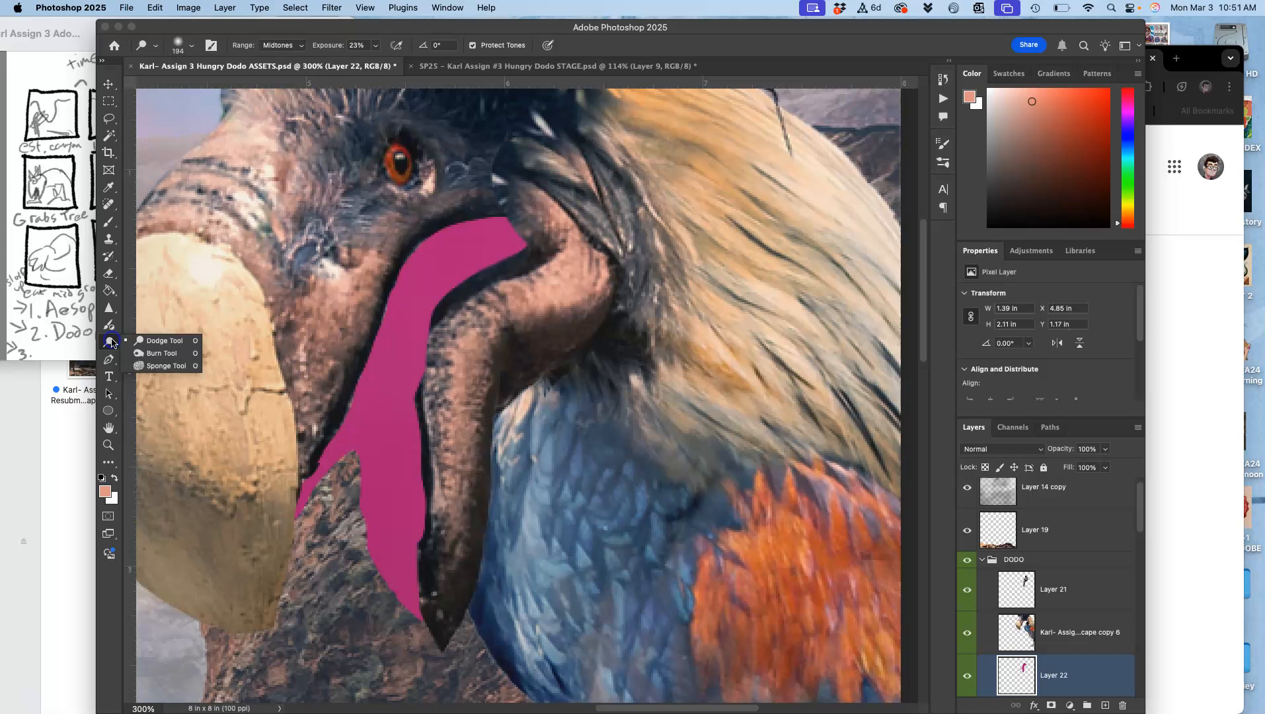
click(157, 352)
mouse_move(463, 206)
mouse_down()
mouse_move(446, 227)
mouse_move(501, 221)
mouse_up()
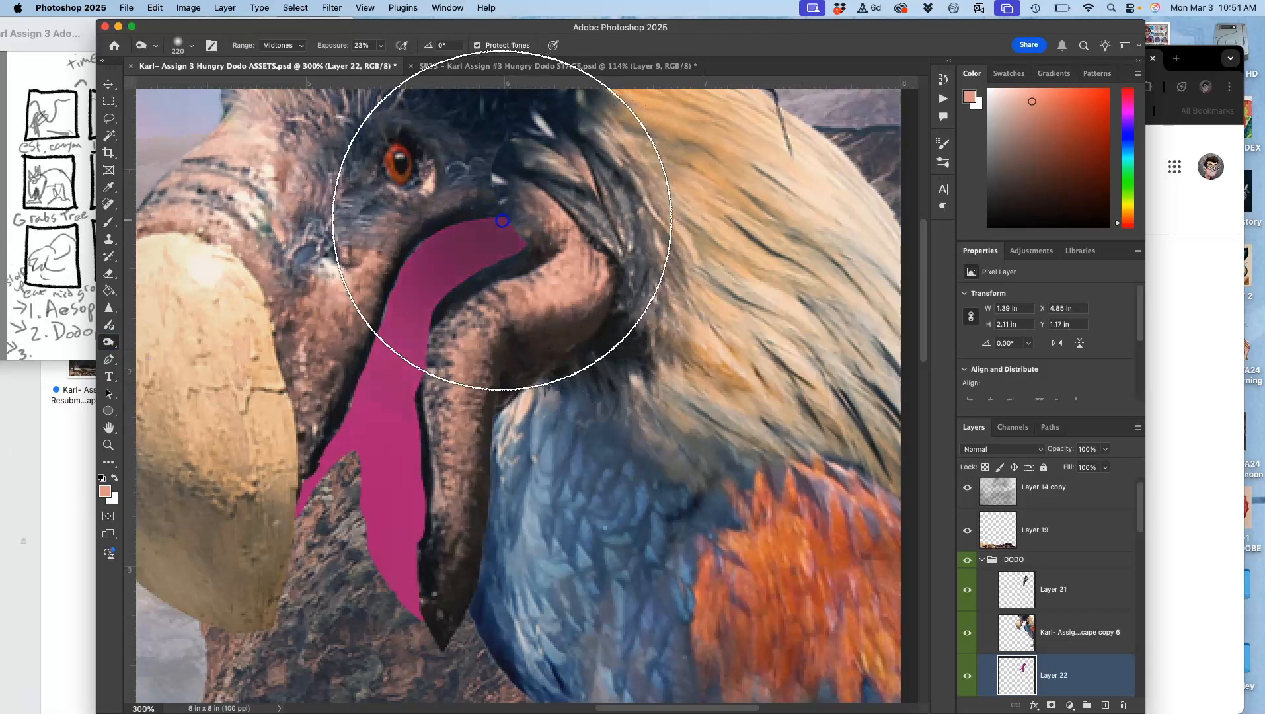
drag(501, 220, 467, 279)
drag(465, 282, 447, 343)
click(446, 343)
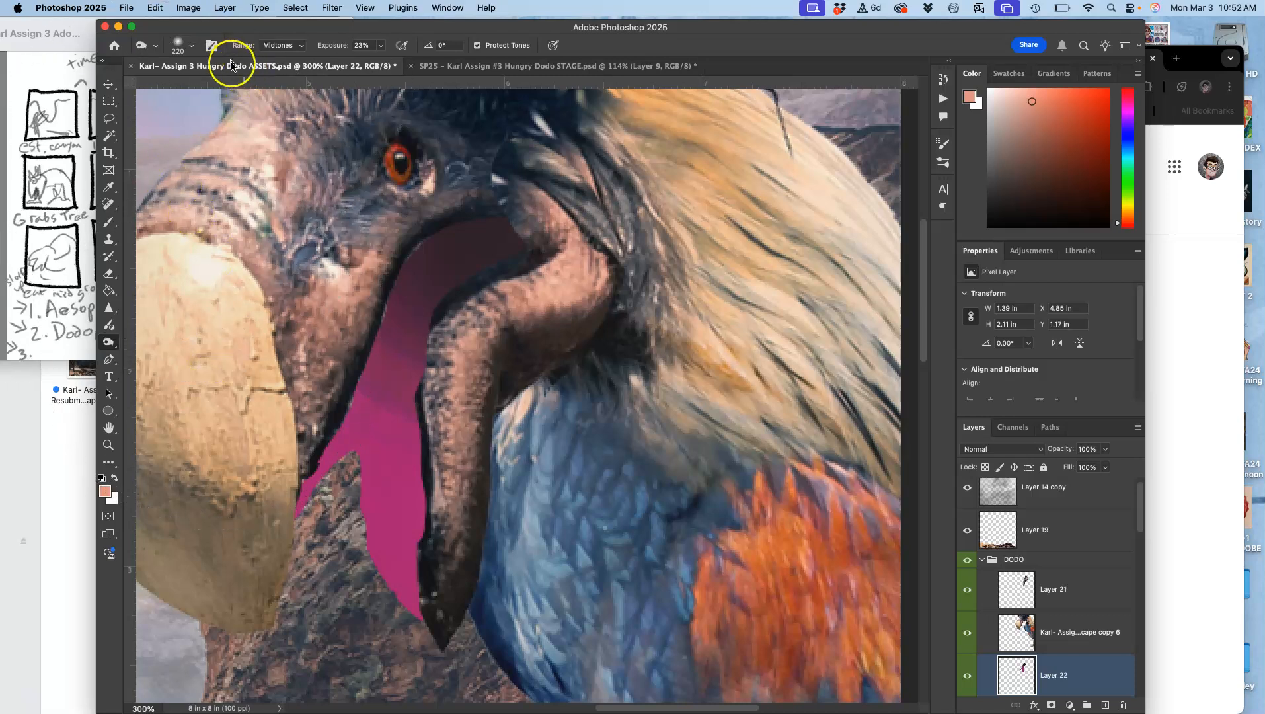
- Set the Burn brush size to 75 px and darken the mouth interior along the upper beak and in its deepest area
click(189, 47)
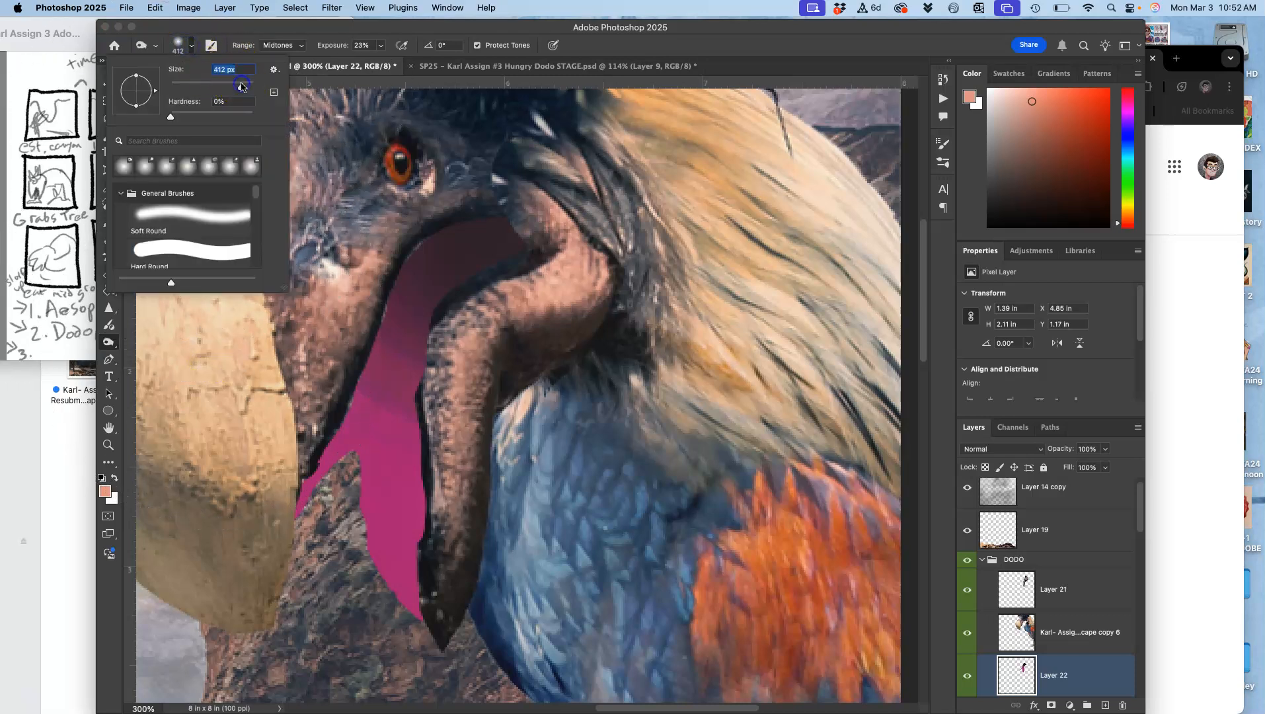
text(75)
click(311, 457)
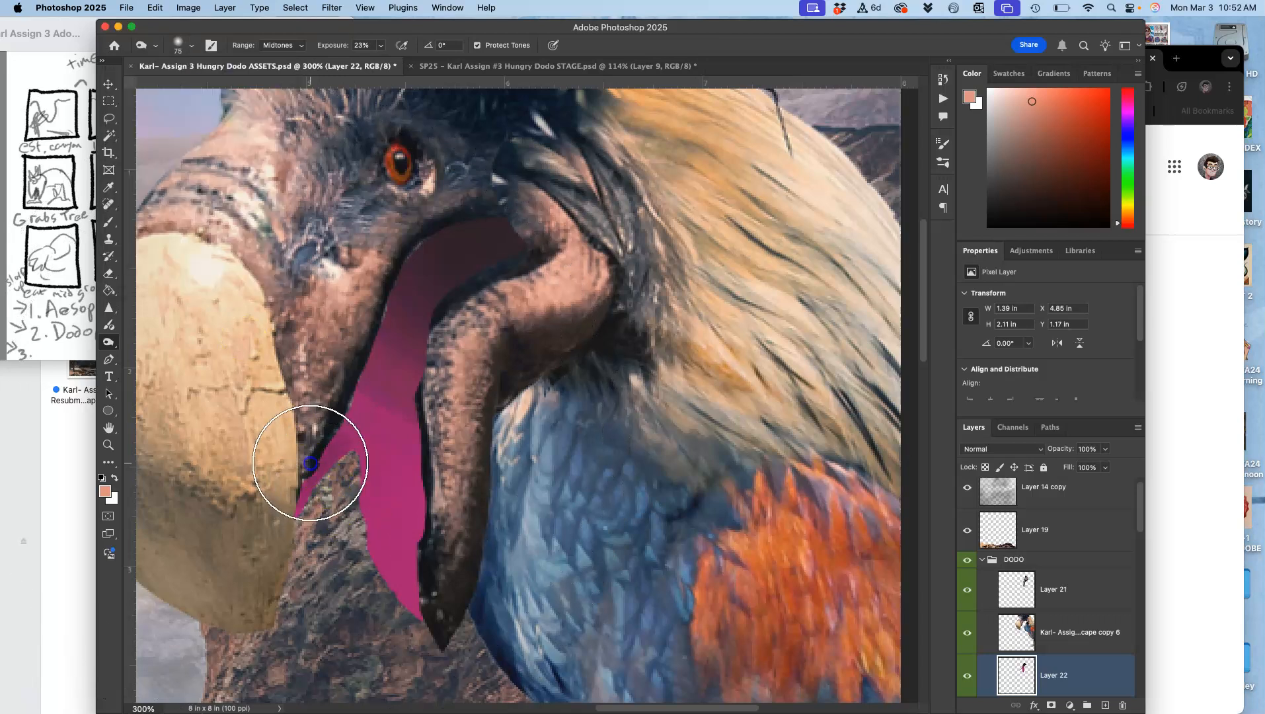
drag(311, 421, 384, 288)
click(350, 248)
click(302, 384)
drag(302, 385, 319, 313)
drag(268, 429, 331, 362)
mouse_move(311, 426)
mouse_down()
mouse_move(391, 268)
mouse_move(387, 300)
mouse_up()
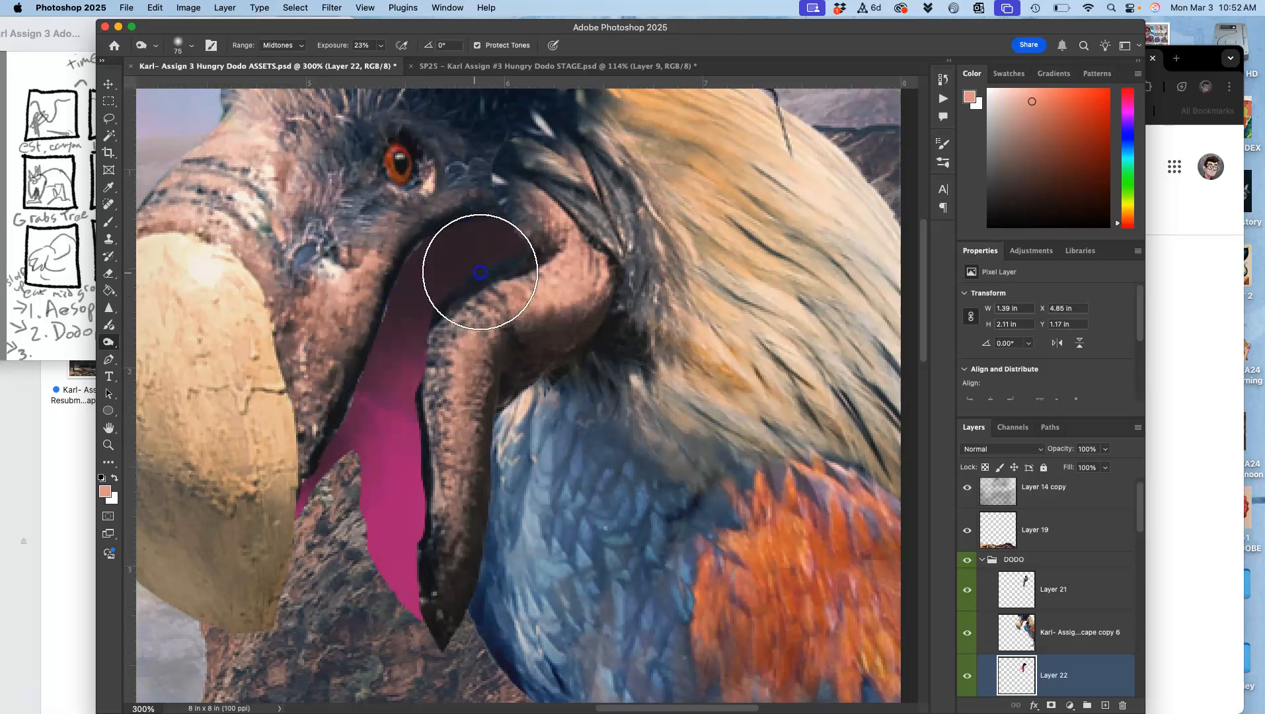
mouse_move(320, 370)
mouse_down()
mouse_move(293, 432)
mouse_move(257, 466)
mouse_move(292, 448)
mouse_up()
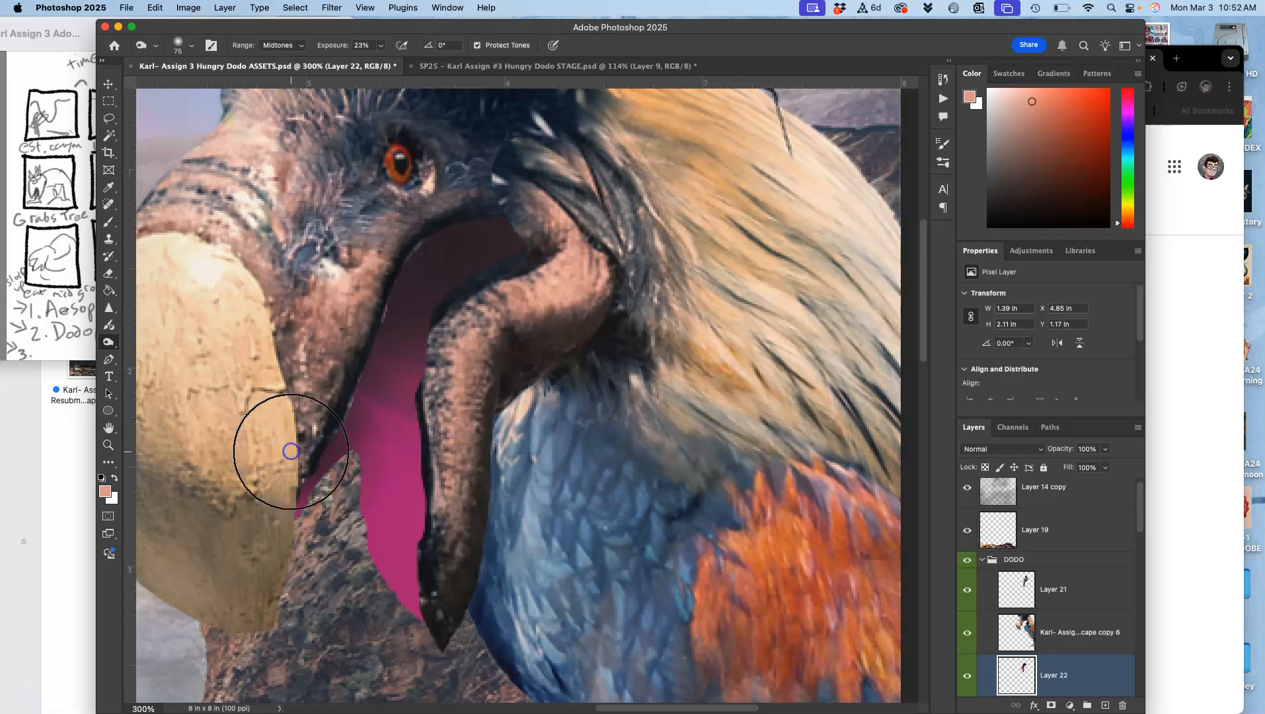
- Select the mouth interior on Layer 22 by selecting the empty area around it with the Magic Wand and inverting the selection
scroll(426, 402, down, 2)
scroll(427, 401, down, 3)
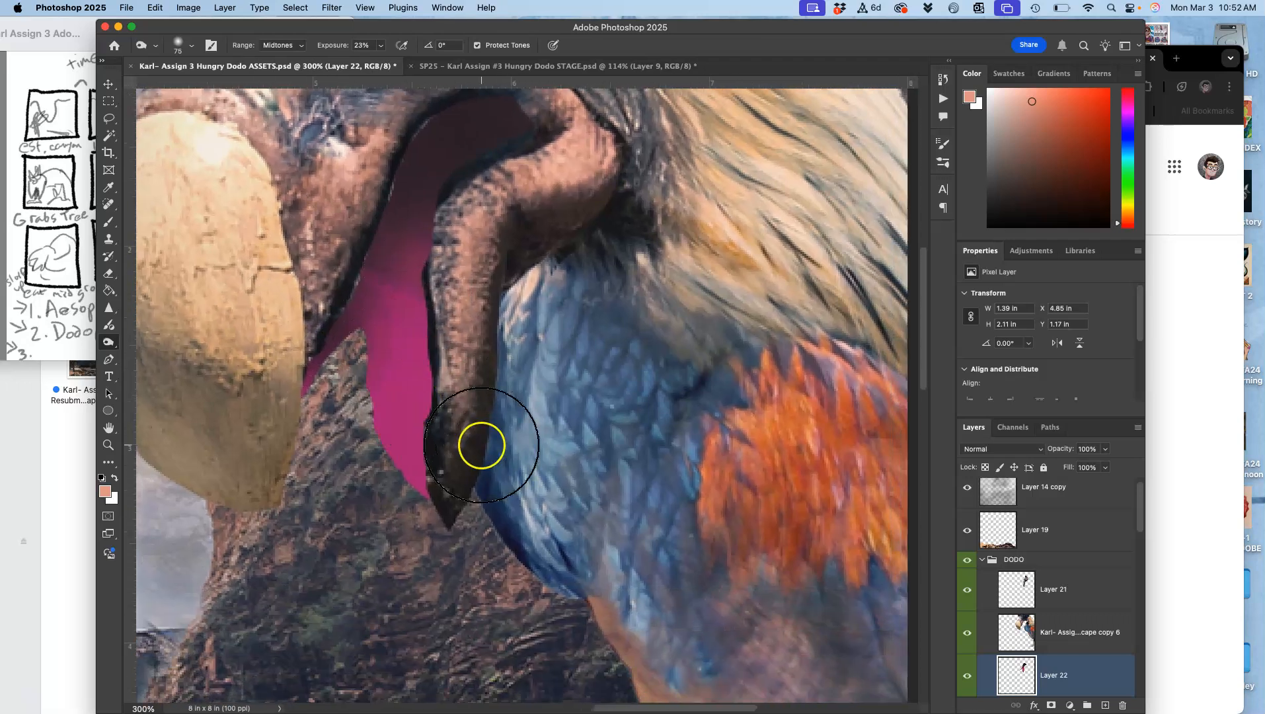
click(110, 241)
click(110, 137)
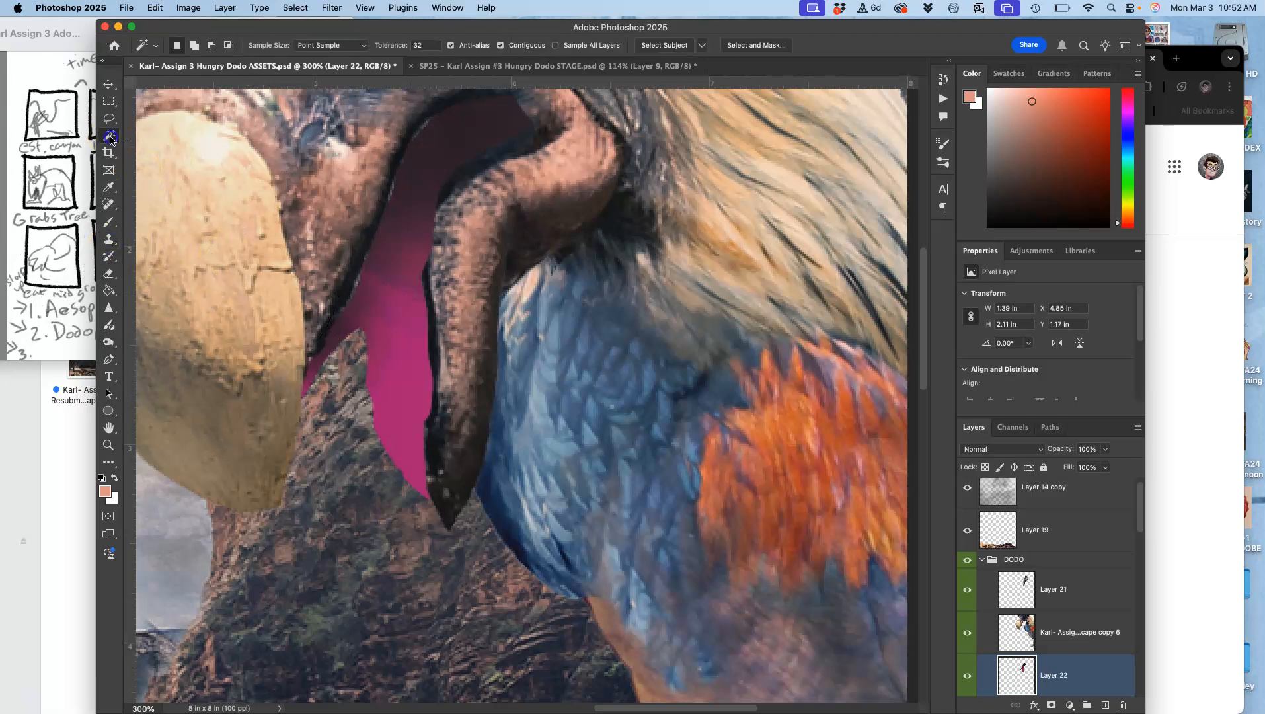
click(351, 484)
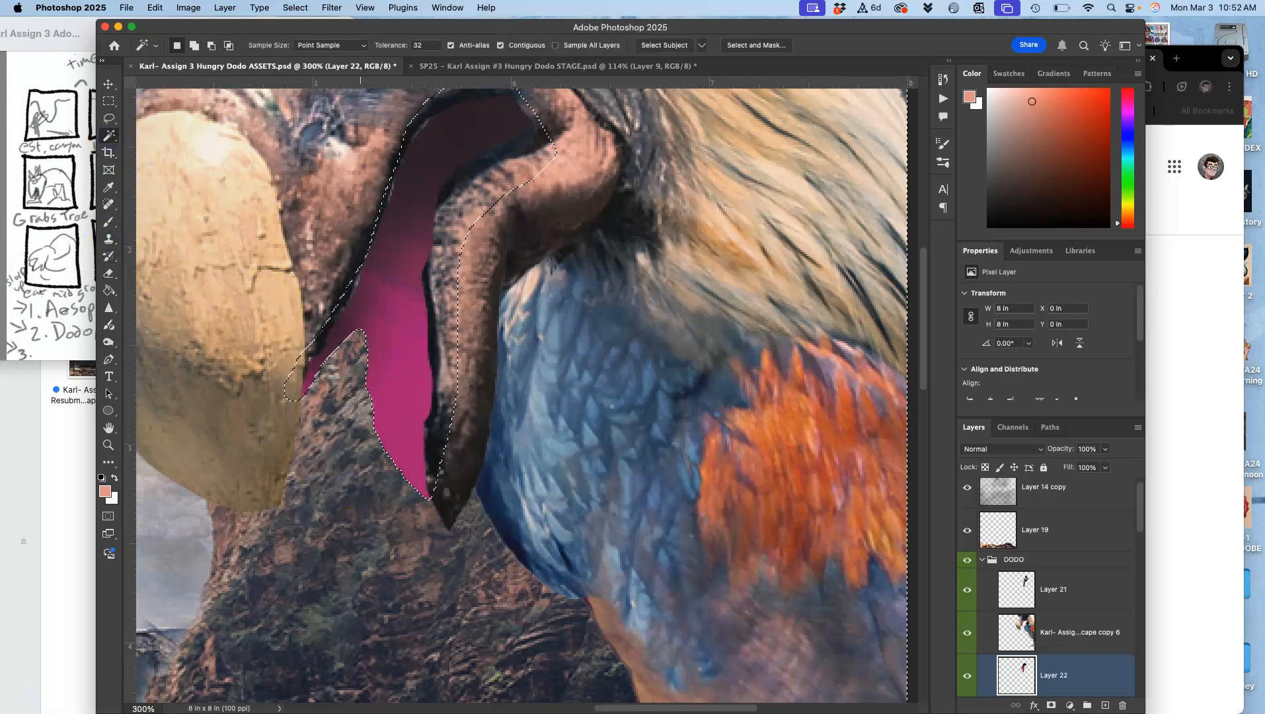
click(297, 8)
click(294, 56)
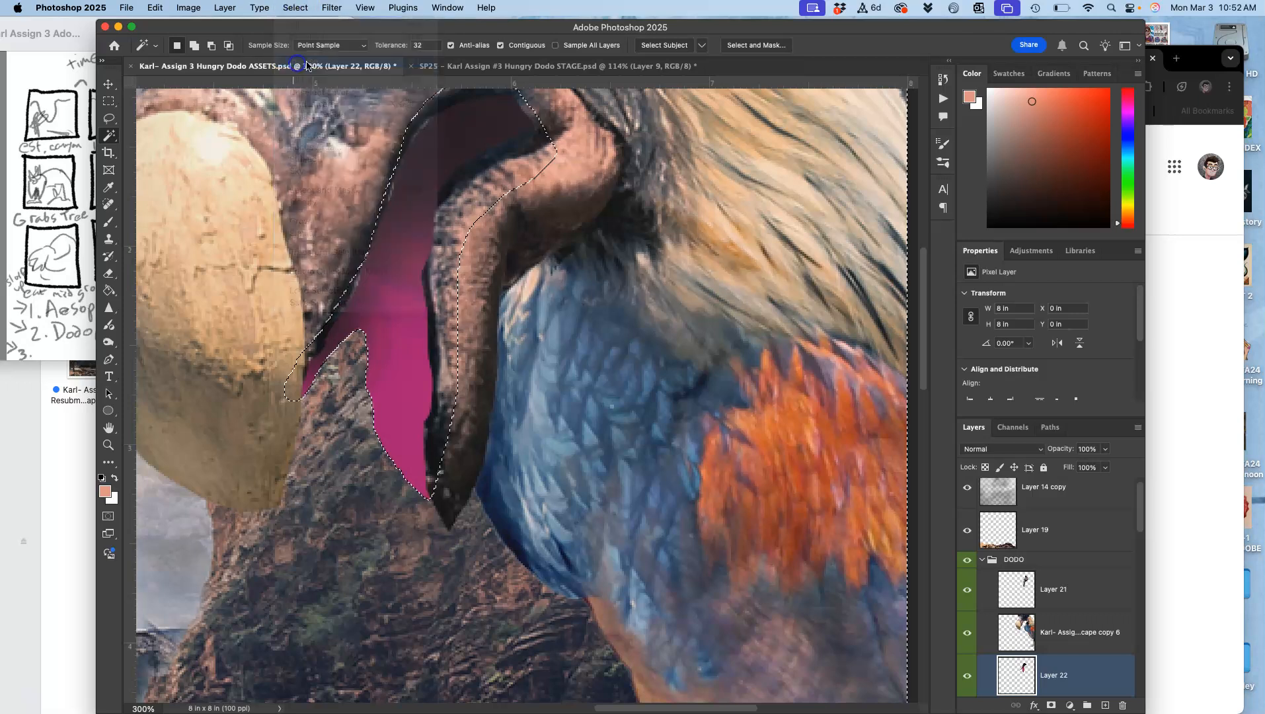
- Set the Clone Stamp opacity to 17% and sample the orange feathers on the dodo's body as the source
click(109, 239)
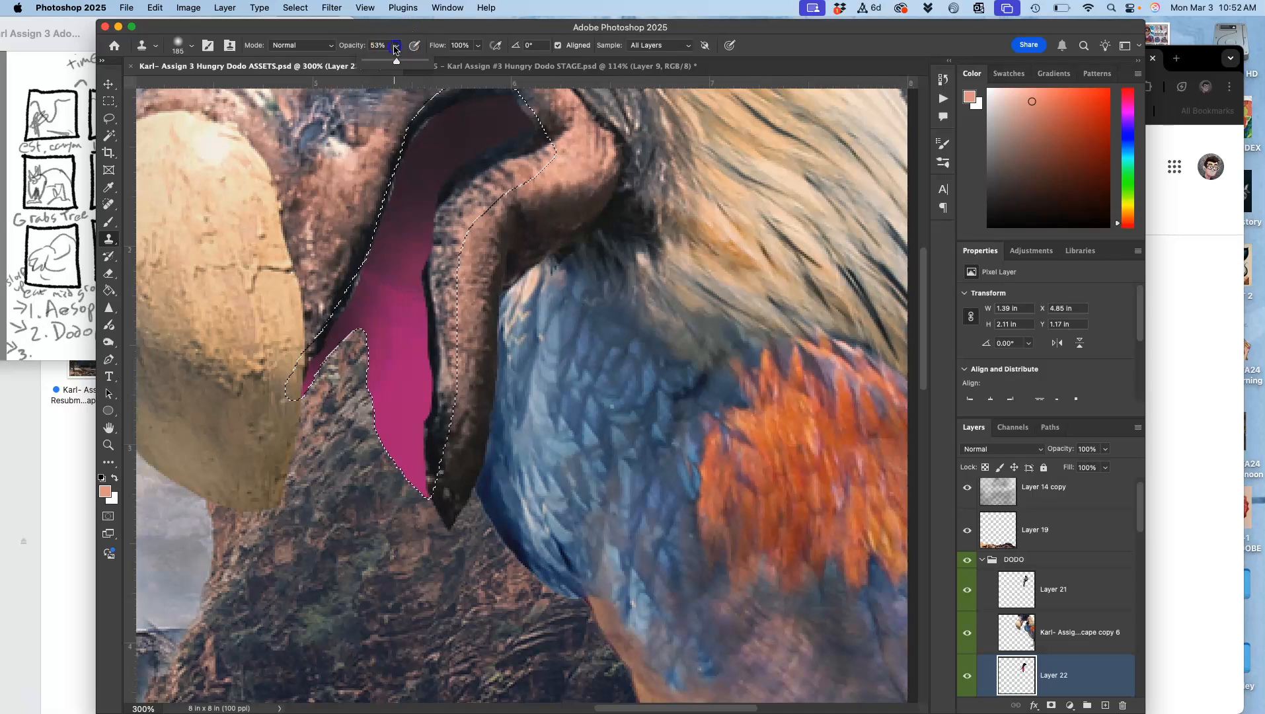
click(375, 65)
scroll(562, 220, right, 5)
scroll(561, 220, down, 3)
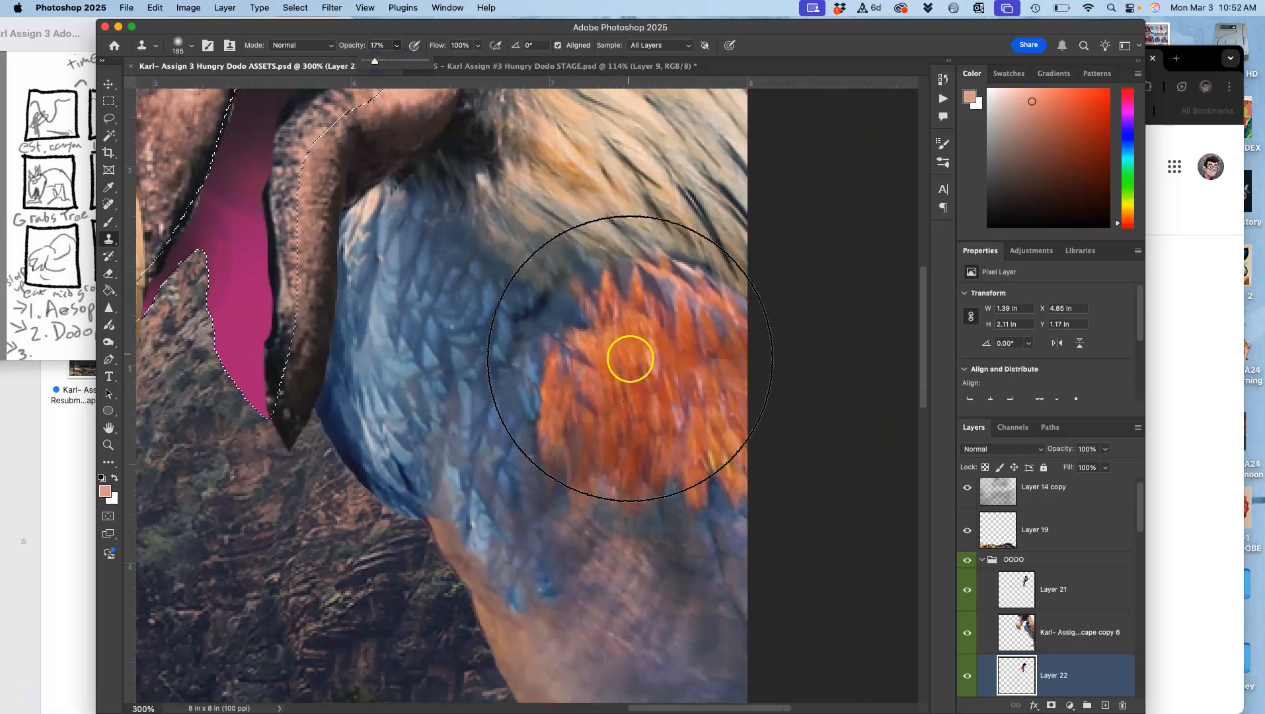
alt+click(638, 384)
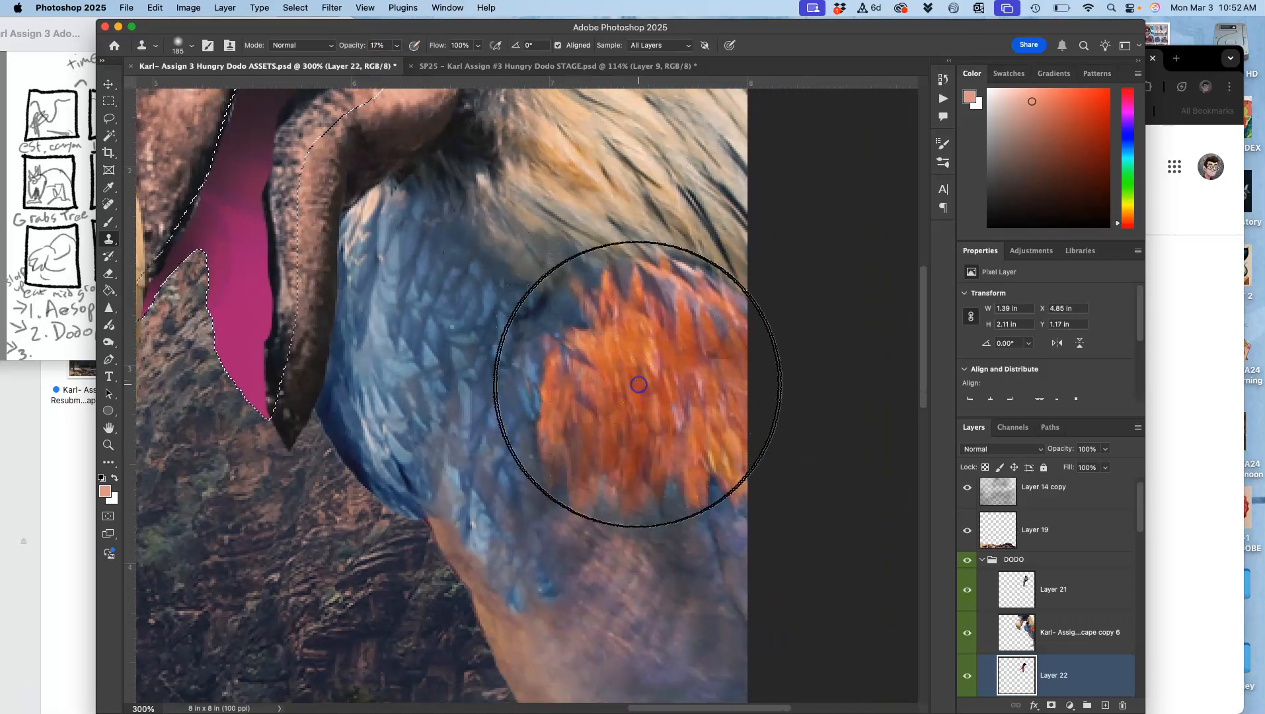
- Clone the sampled feather texture over the selected mouth interior on Layer 22 and clear the selection
scroll(505, 339, left, 3)
scroll(505, 338, up, 2)
scroll(504, 338, left, 2)
mouse_move(462, 284)
mouse_down()
mouse_move(423, 240)
mouse_move(432, 209)
mouse_move(375, 333)
mouse_up()
click(373, 375)
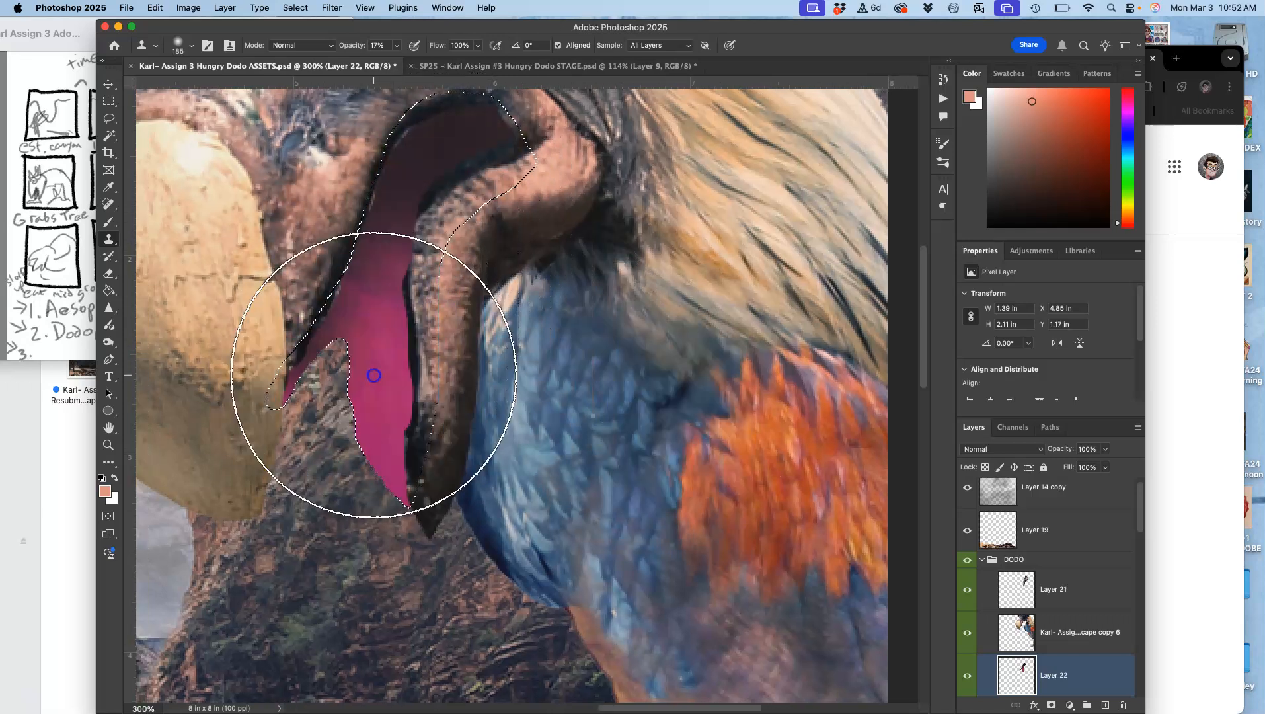
click(388, 288)
click(376, 364)
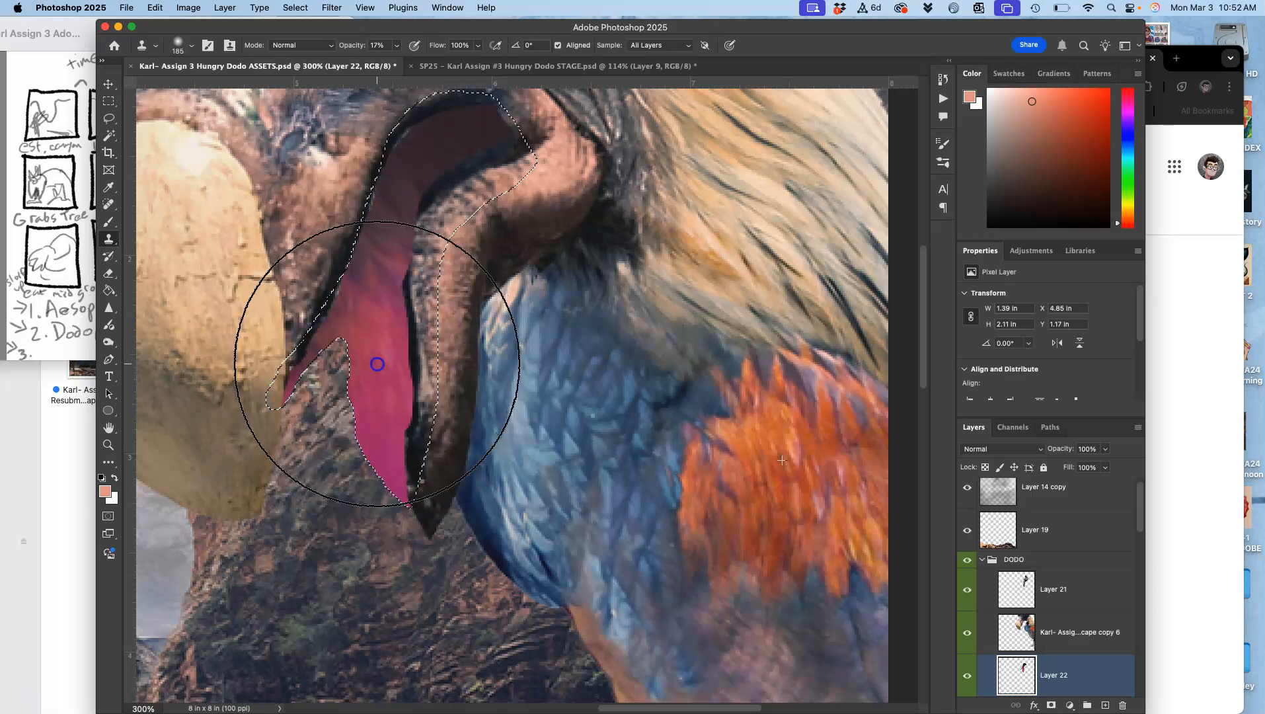
click(376, 428)
click(409, 211)
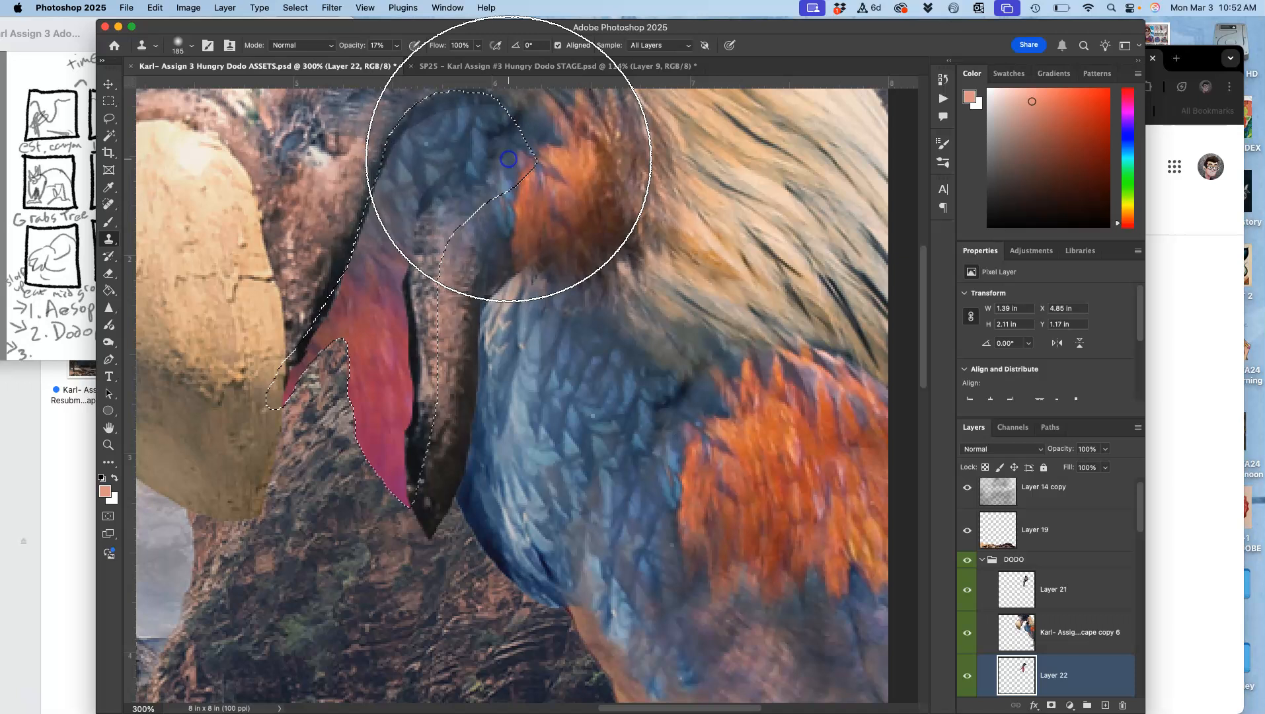
key(super+d)
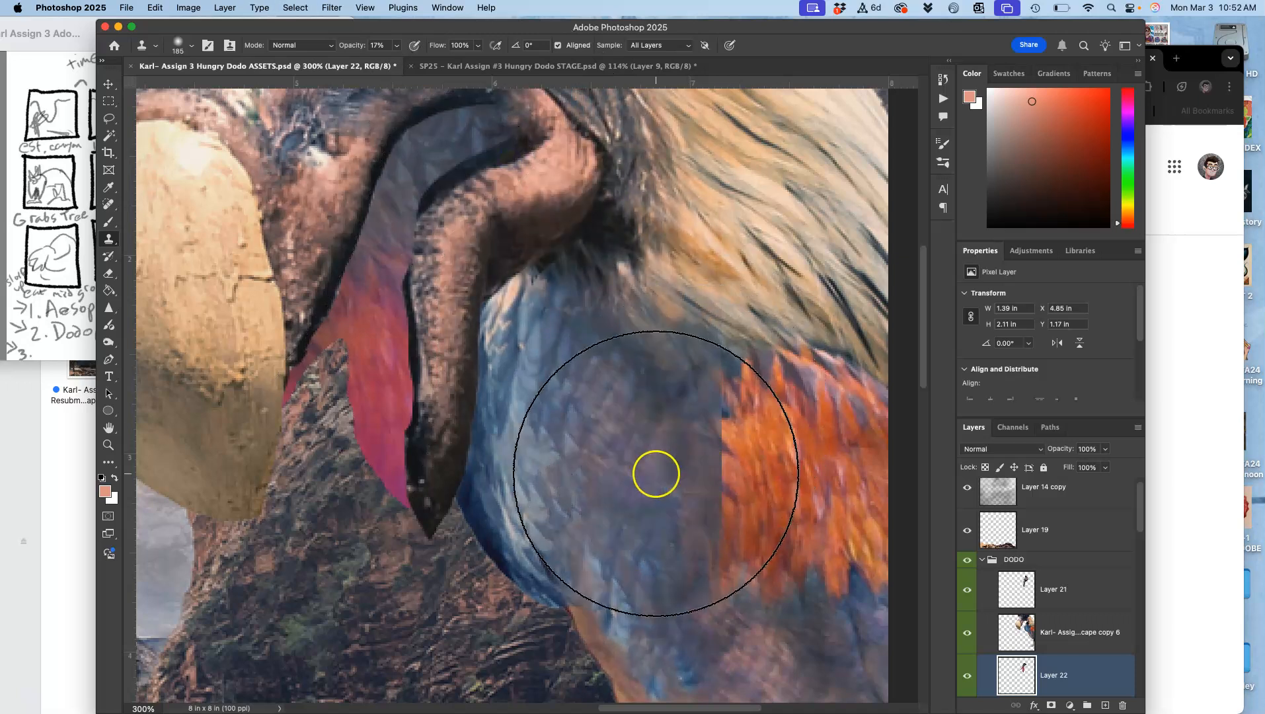
- Darken the textured mouth interior between the two beak halves using the Burn tool at 23% exposure with the 75 px brush
scroll(656, 473, left, 3)
click(109, 341)
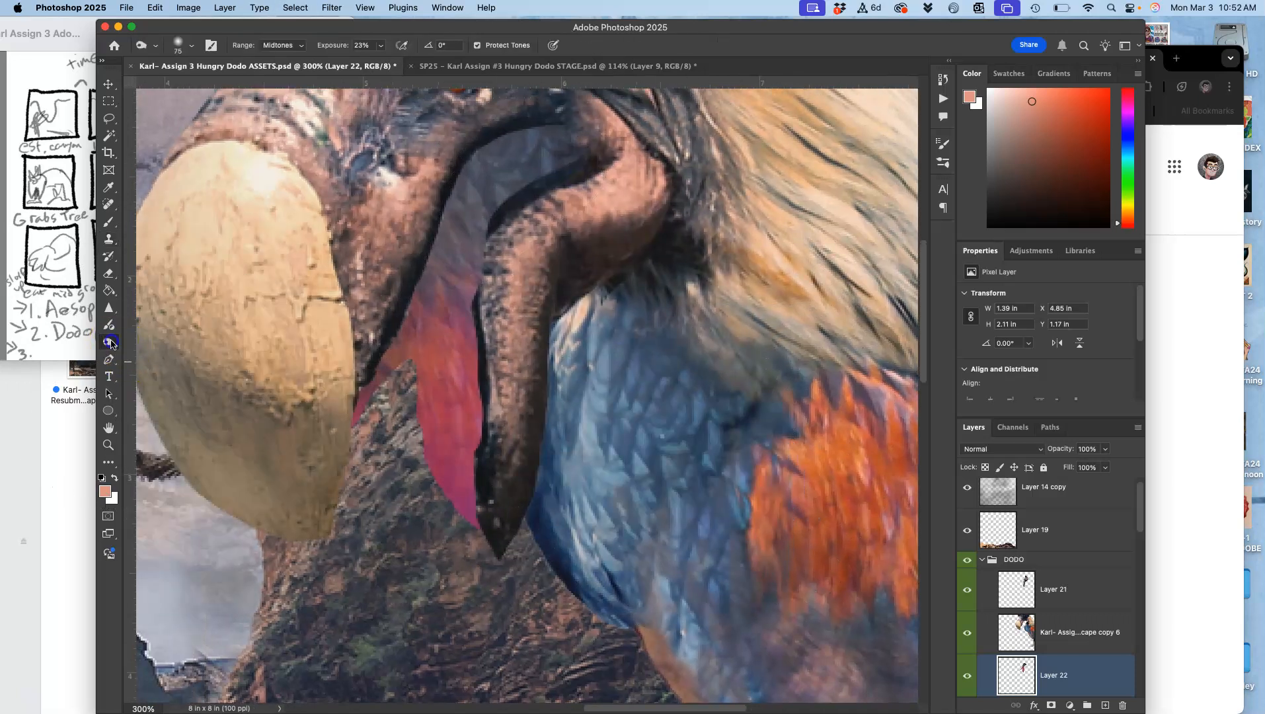
mouse_move(293, 297)
mouse_down()
mouse_move(386, 368)
mouse_move(415, 510)
mouse_move(455, 532)
mouse_move(510, 381)
mouse_move(489, 513)
mouse_move(509, 485)
mouse_move(522, 311)
mouse_move(481, 552)
mouse_move(520, 311)
mouse_move(521, 176)
mouse_move(526, 187)
mouse_move(506, 191)
mouse_move(553, 148)
mouse_move(460, 152)
mouse_move(417, 177)
mouse_move(479, 140)
mouse_move(346, 250)
mouse_move(327, 307)
mouse_move(344, 294)
mouse_move(350, 306)
mouse_move(341, 343)
mouse_move(344, 282)
mouse_up()
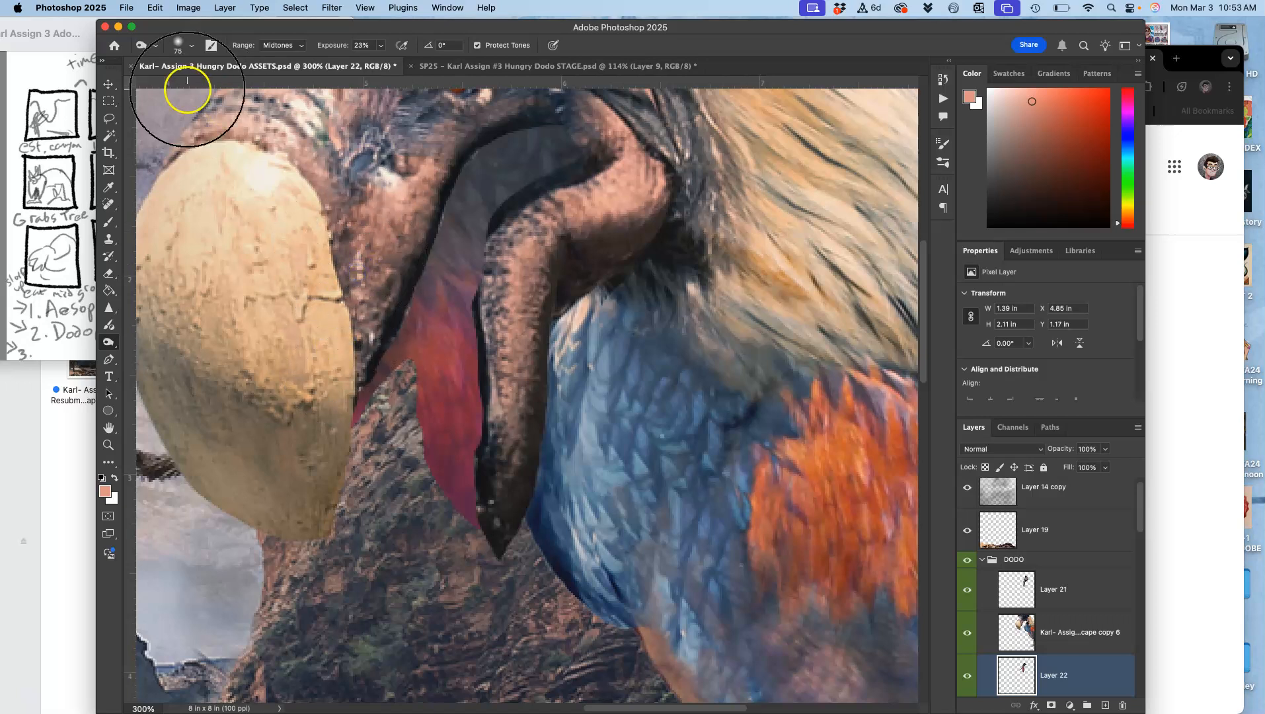
click(109, 358)
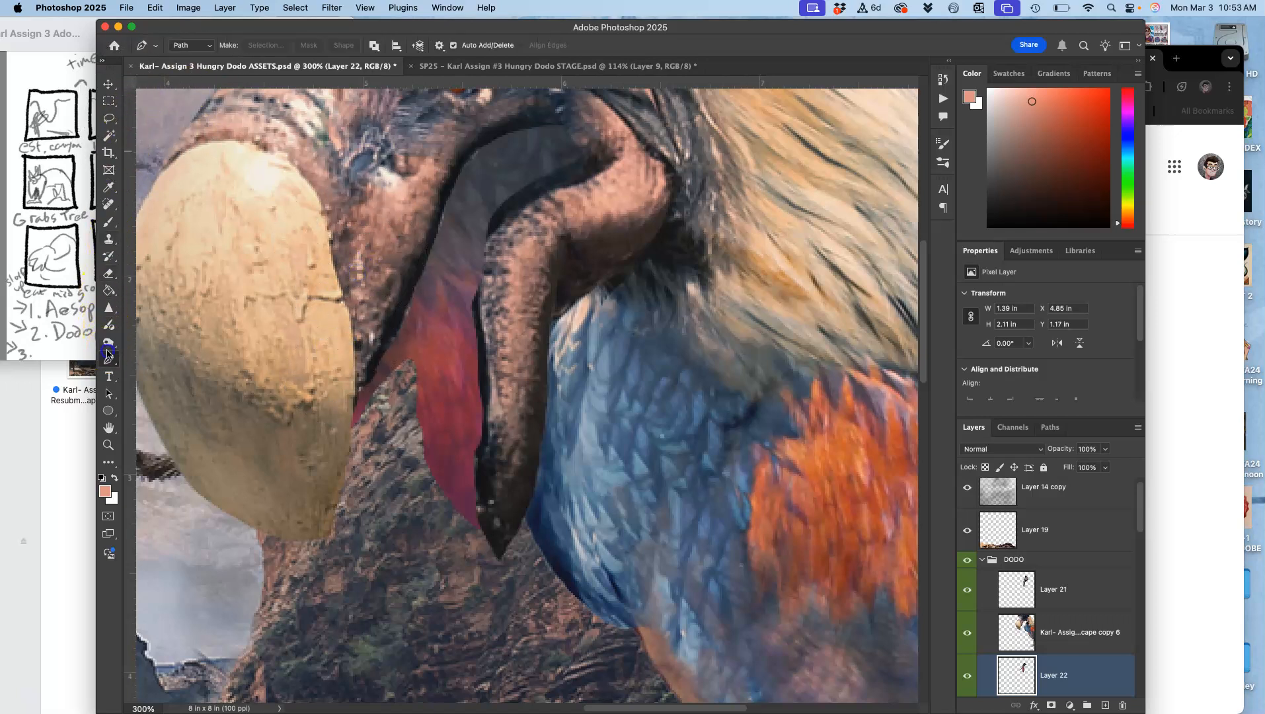
- Lighten the red mouth interior on Layer 22 using the Dodge tool at 23% exposure with a 49 px brush
click(110, 344)
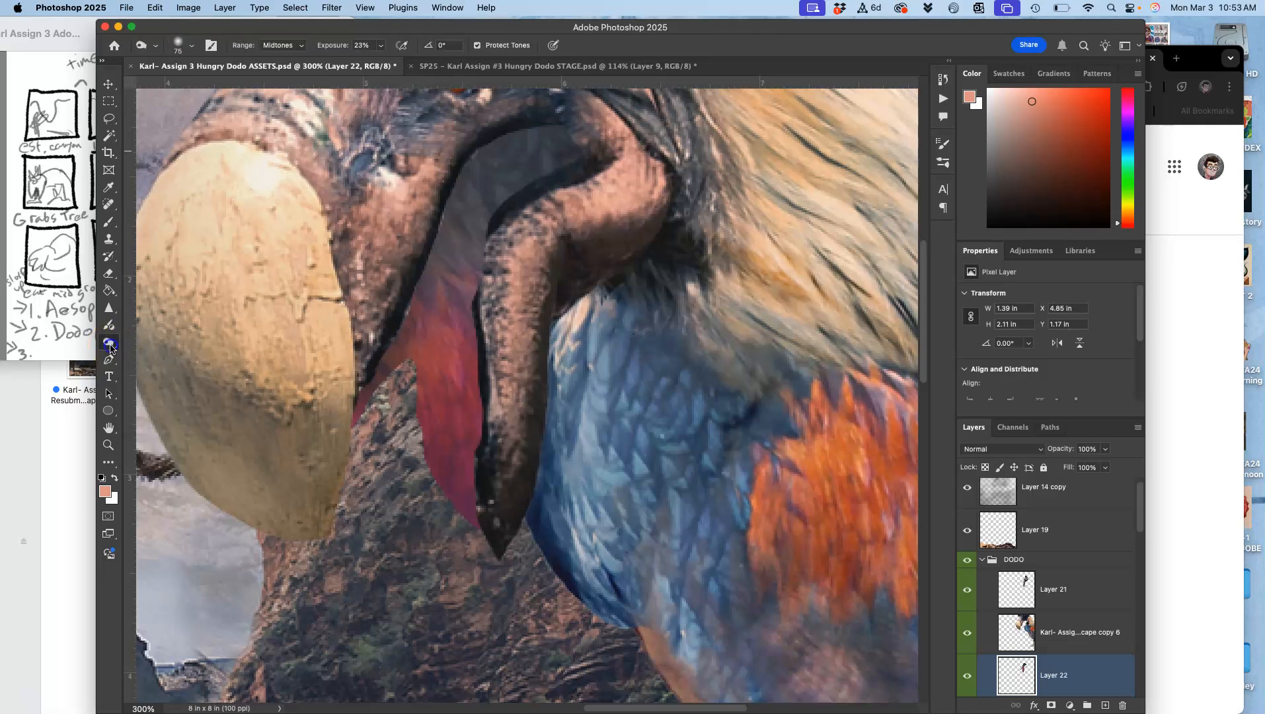
click(153, 341)
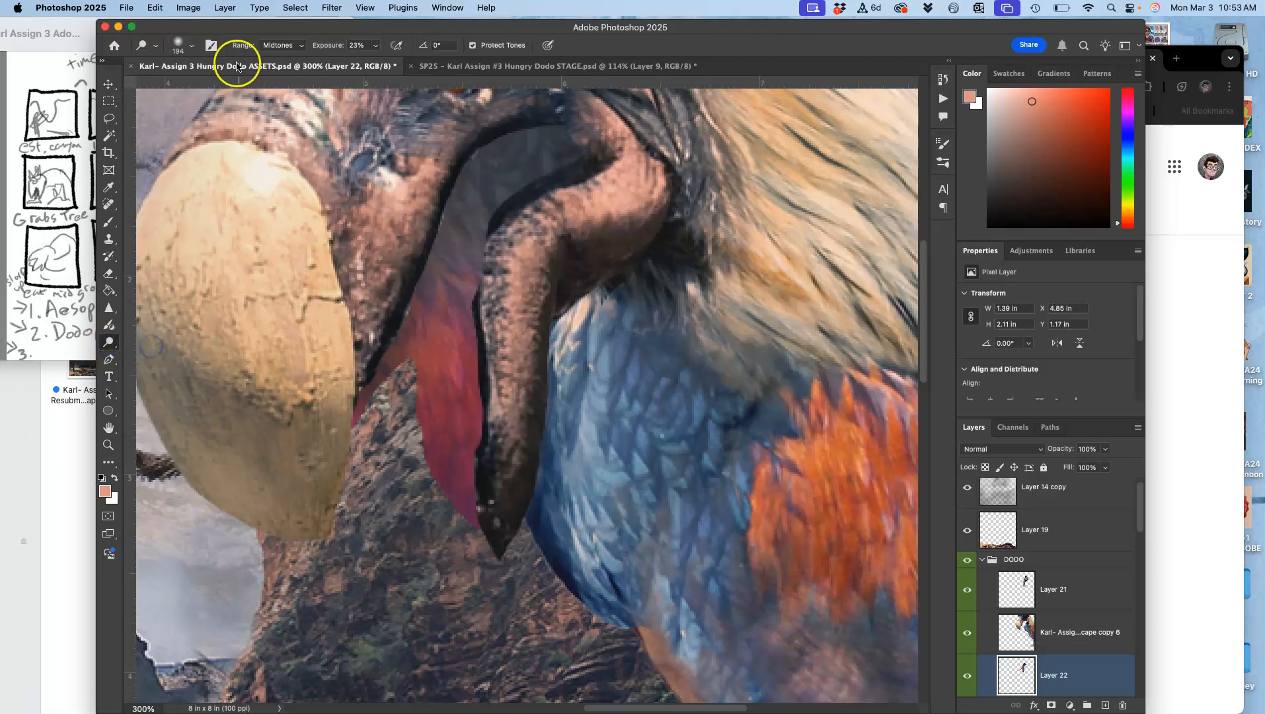
click(190, 46)
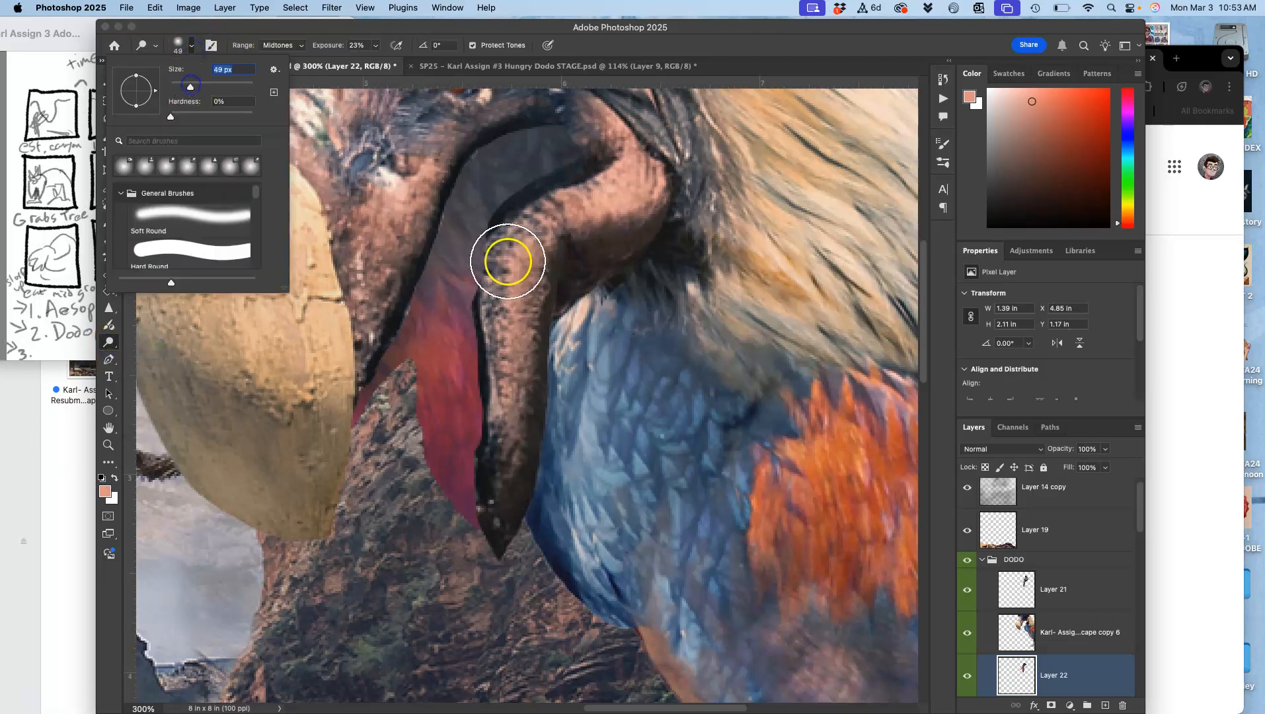
click(448, 386)
mouse_move(449, 387)
mouse_down()
mouse_move(448, 315)
mouse_move(475, 441)
mouse_move(462, 299)
mouse_move(461, 392)
mouse_move(469, 250)
mouse_move(441, 352)
mouse_up()
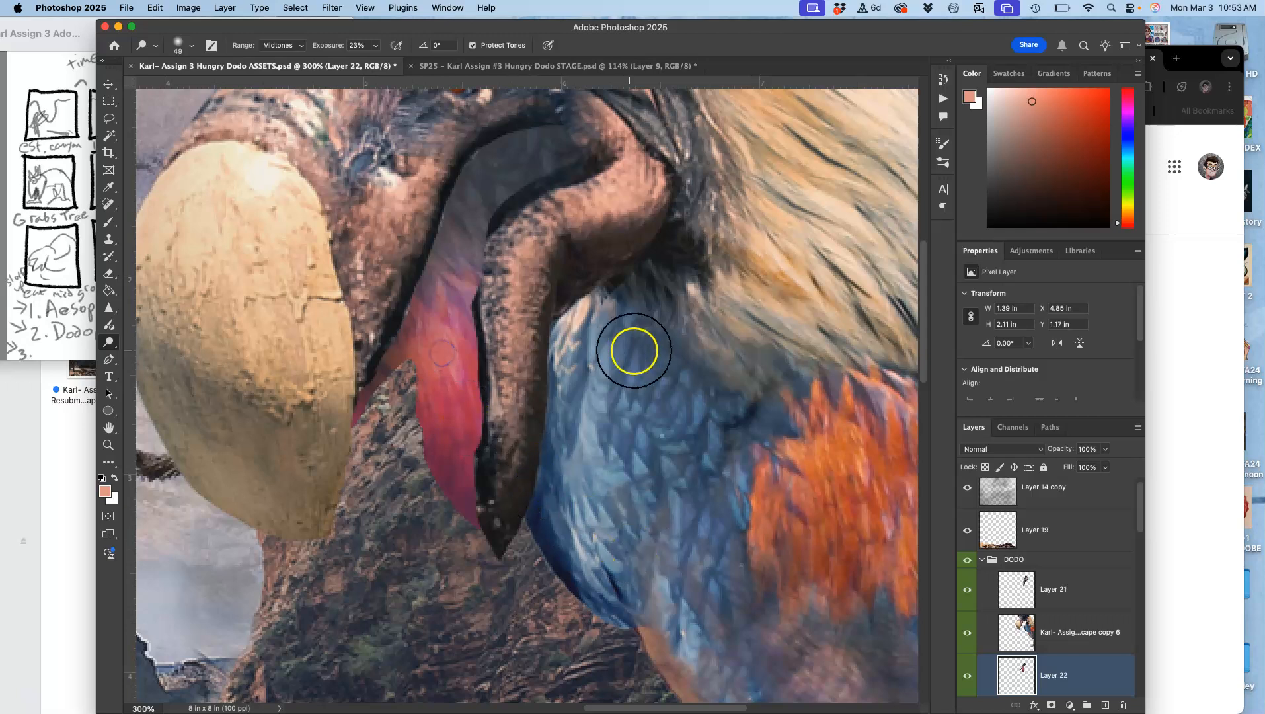
- Paint a sampled dark tone along the lower beak's inner edge on Layer 21 using the Karl Brush at 23 px
double_click(1077, 598)
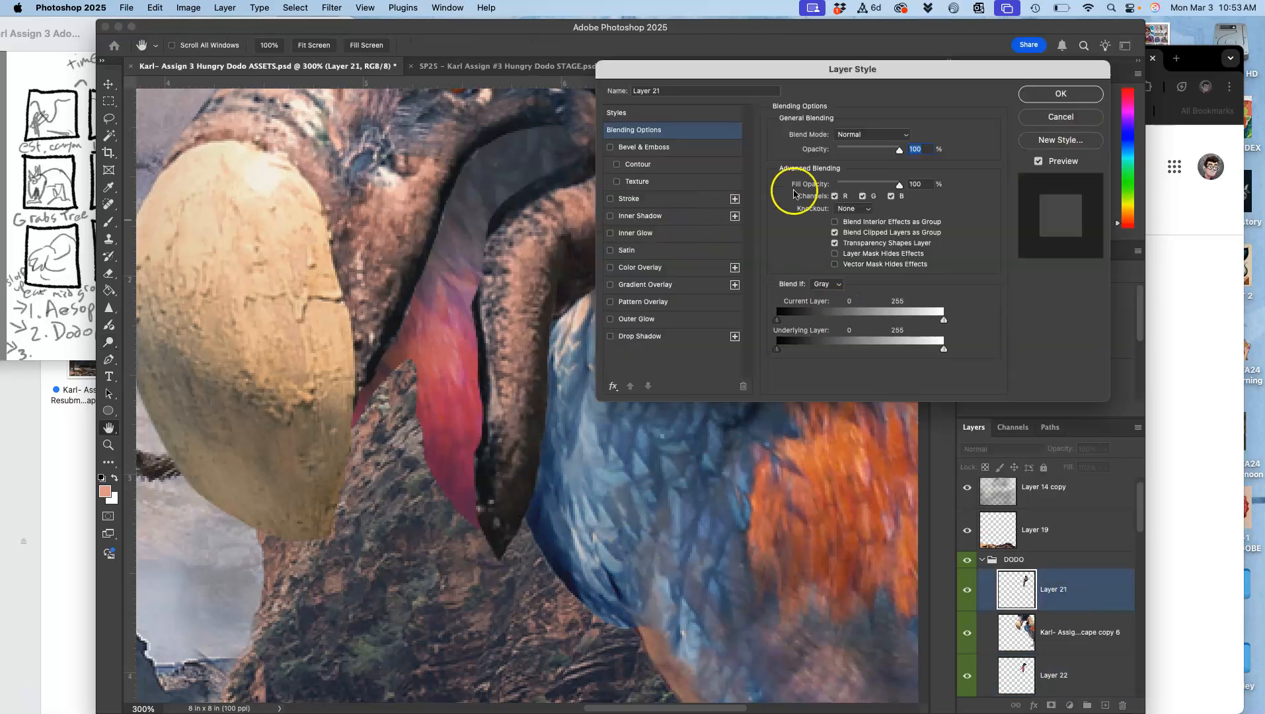
click(1053, 94)
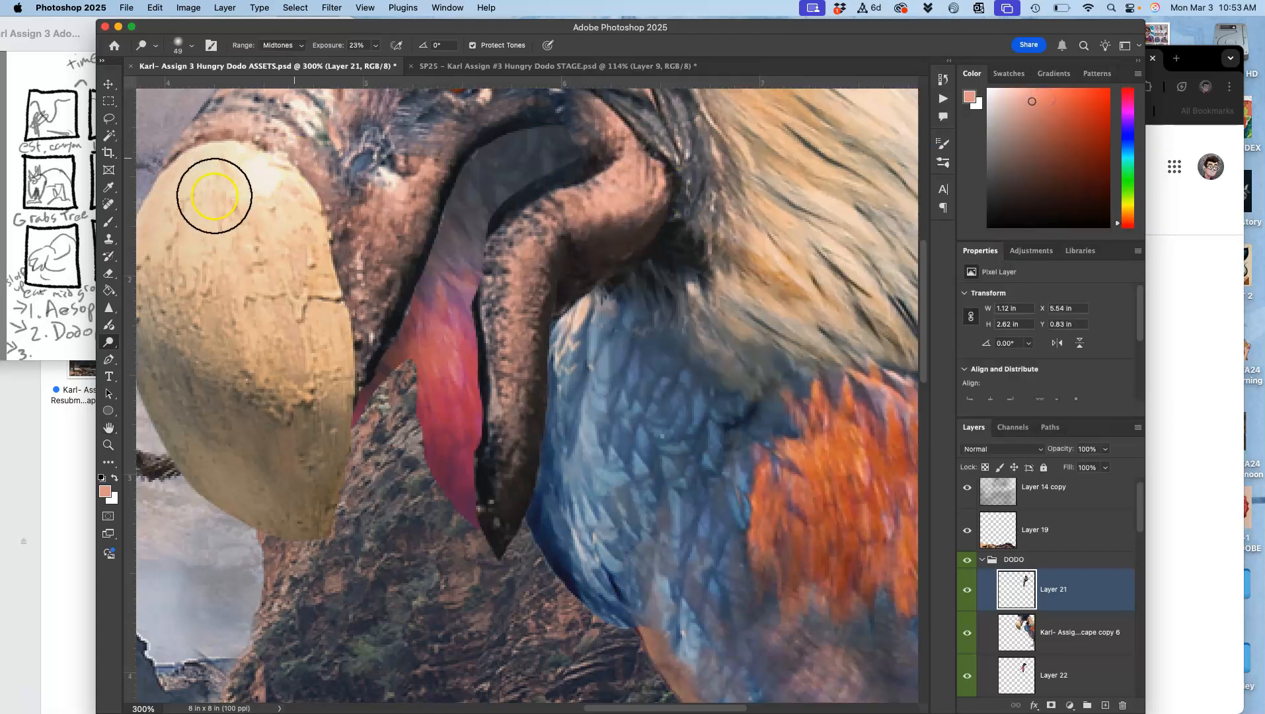
click(109, 222)
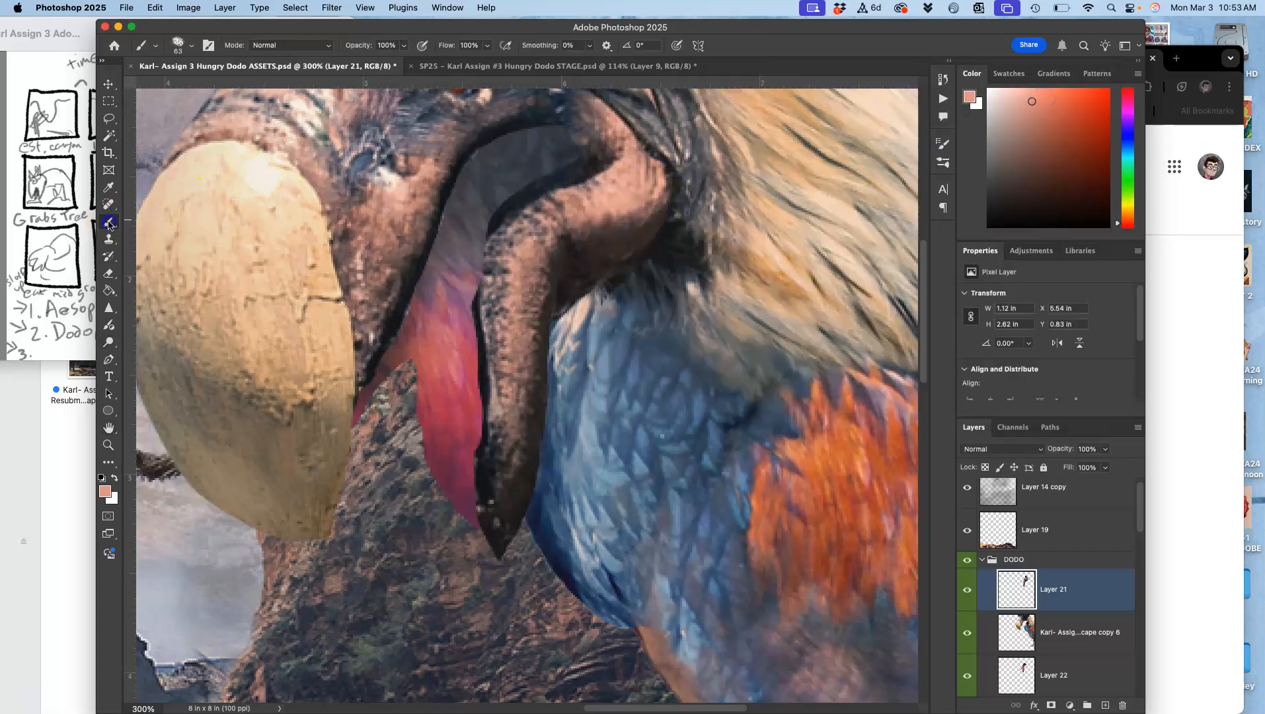
click(101, 477)
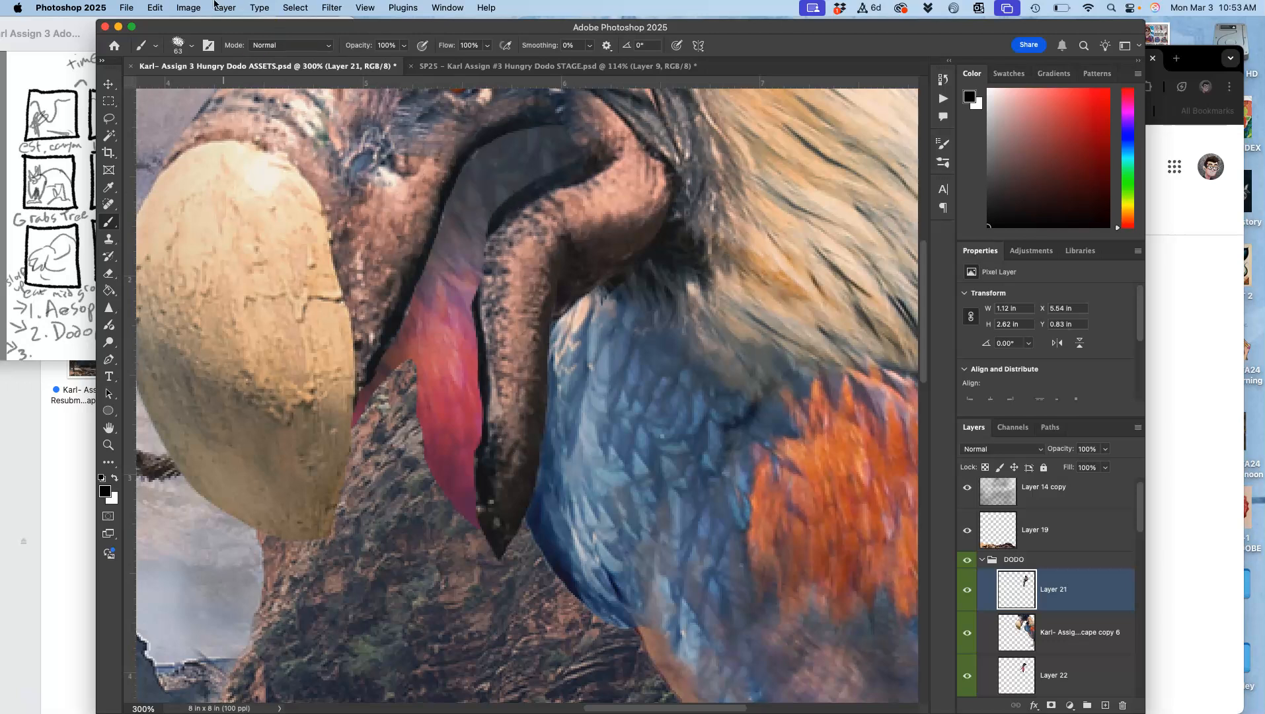
click(191, 46)
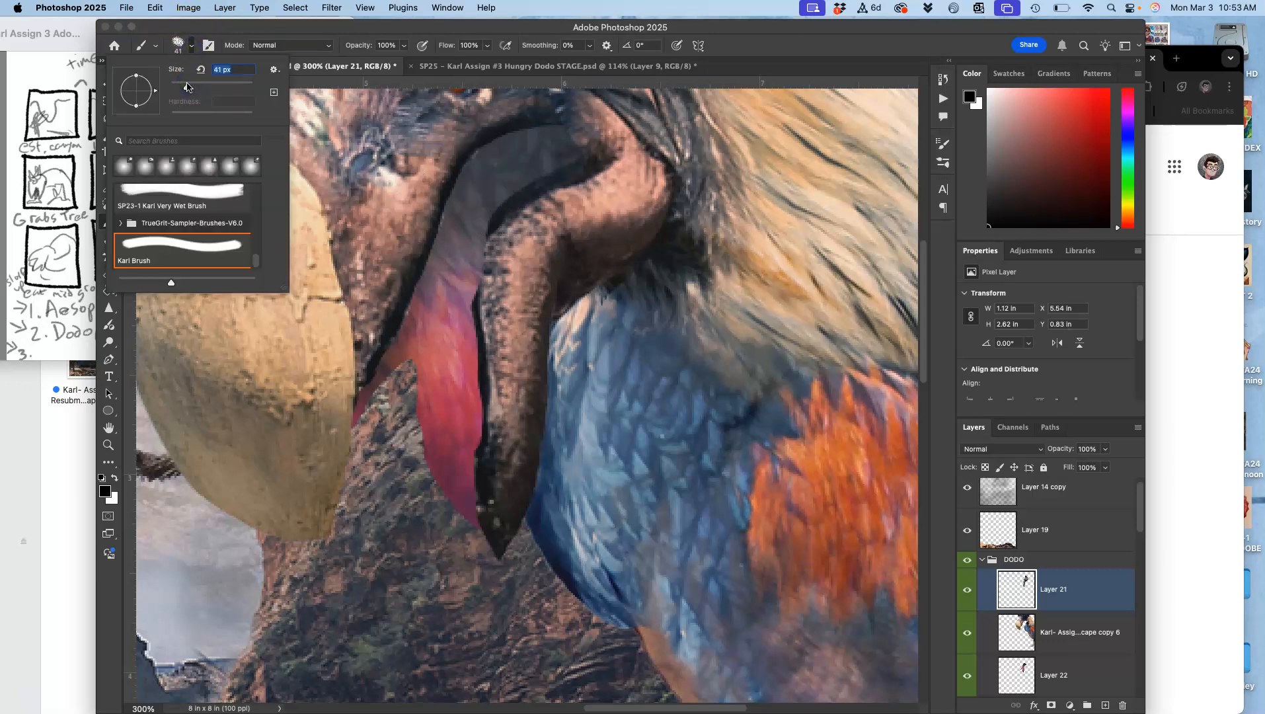
alt+click(523, 198)
mouse_move(522, 204)
mouse_down()
mouse_move(490, 215)
mouse_move(474, 308)
mouse_up()
key(super+z)
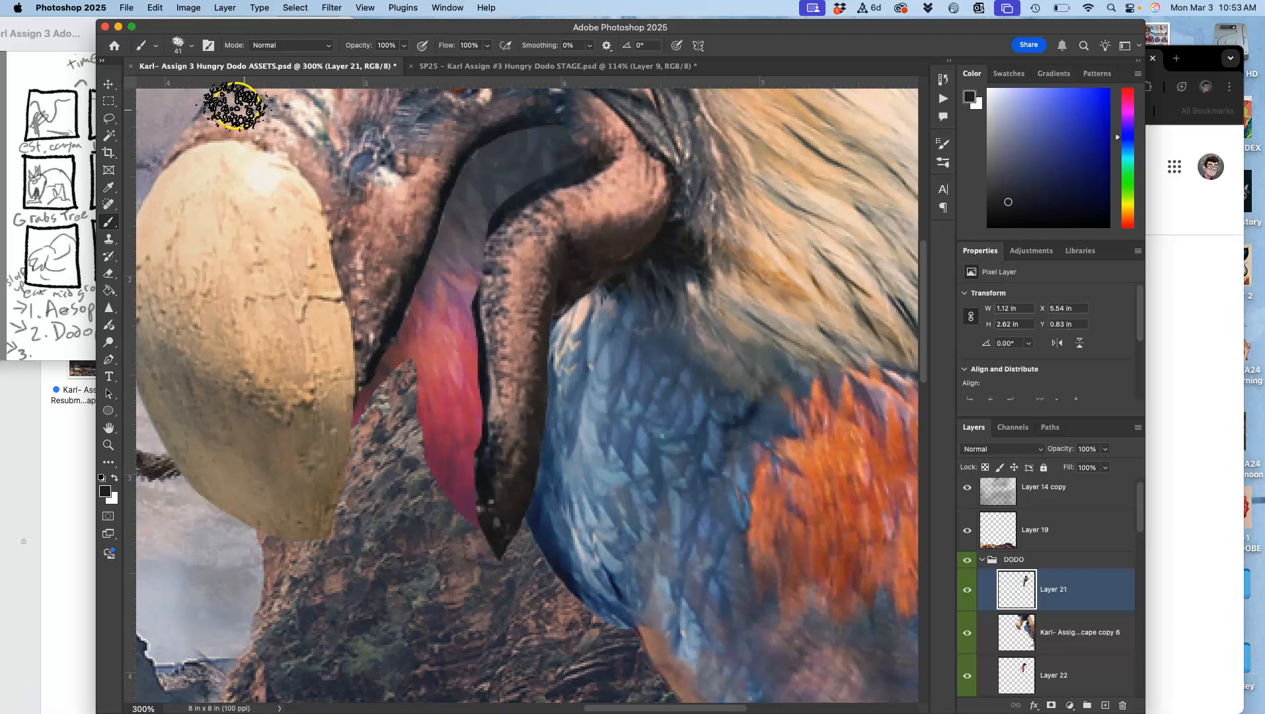
click(191, 47)
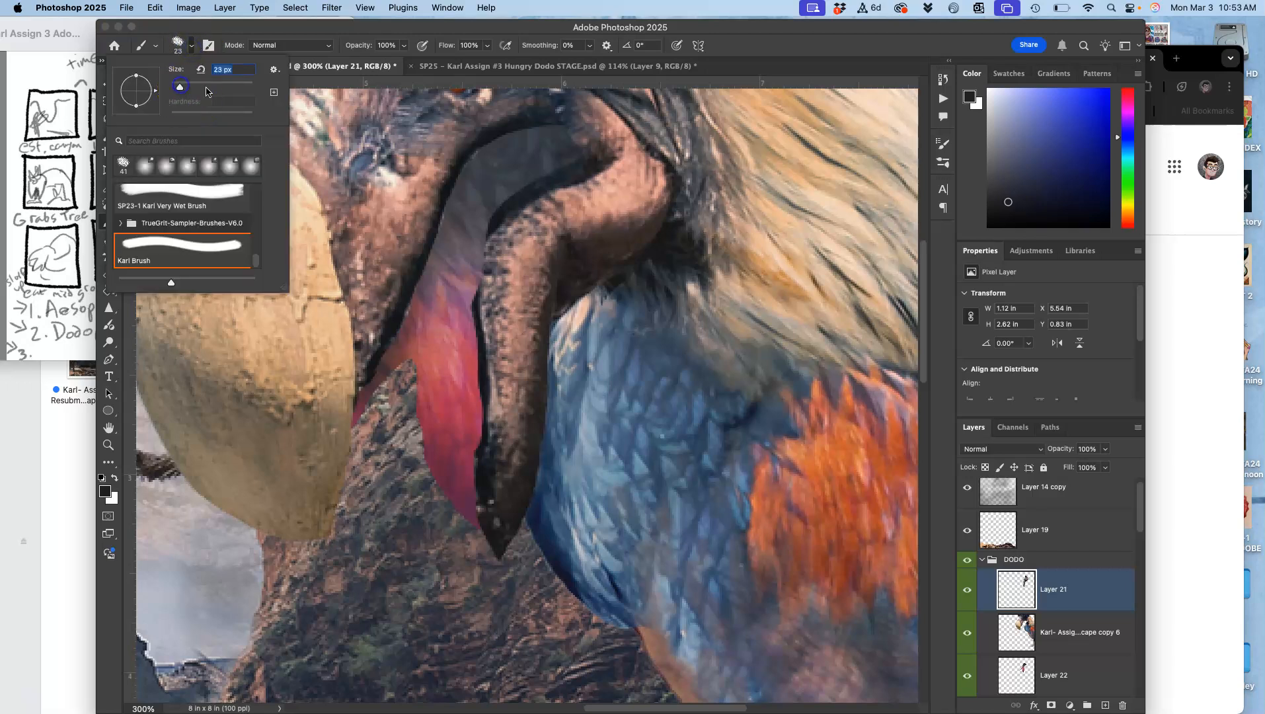
drag(489, 225, 478, 306)
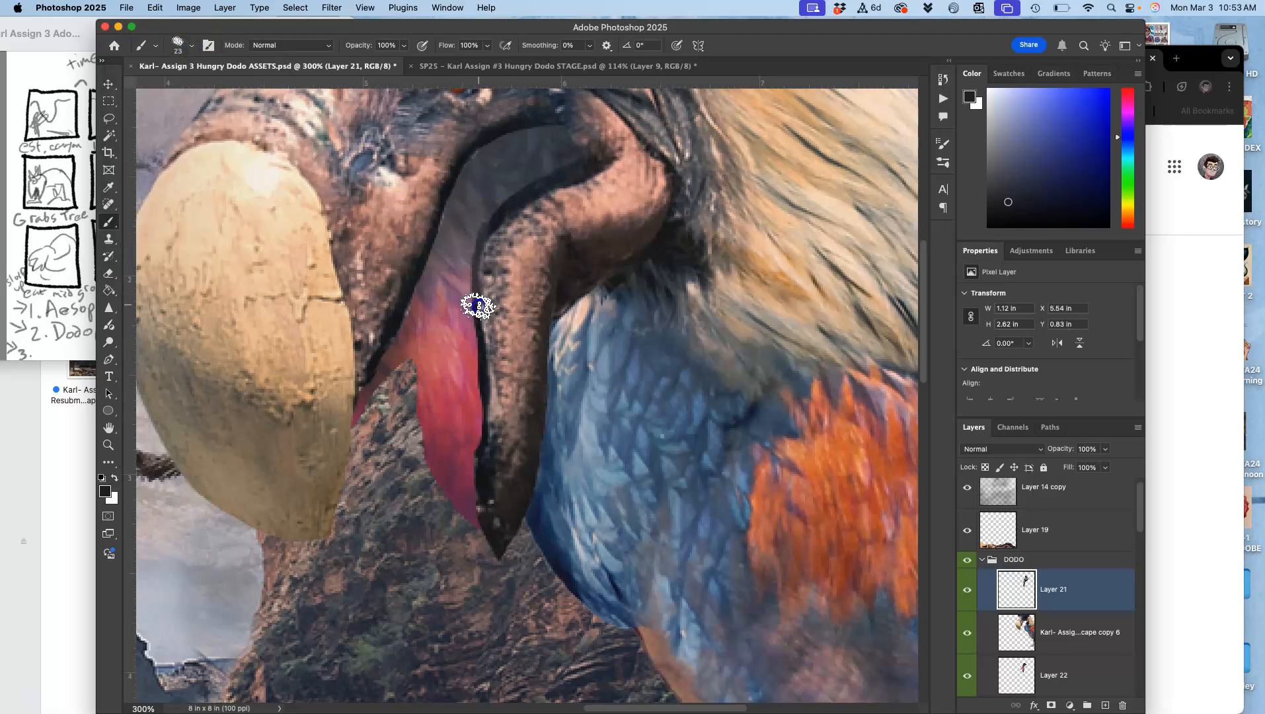
mouse_move(485, 226)
mouse_down()
mouse_move(468, 463)
mouse_move(420, 368)
mouse_up()
- Paint the dark tone on Layer 22 over the mouth's edge beside the upper beak
click(1049, 672)
mouse_move(379, 401)
mouse_down()
mouse_move(350, 418)
mouse_move(404, 355)
mouse_move(376, 374)
mouse_up()
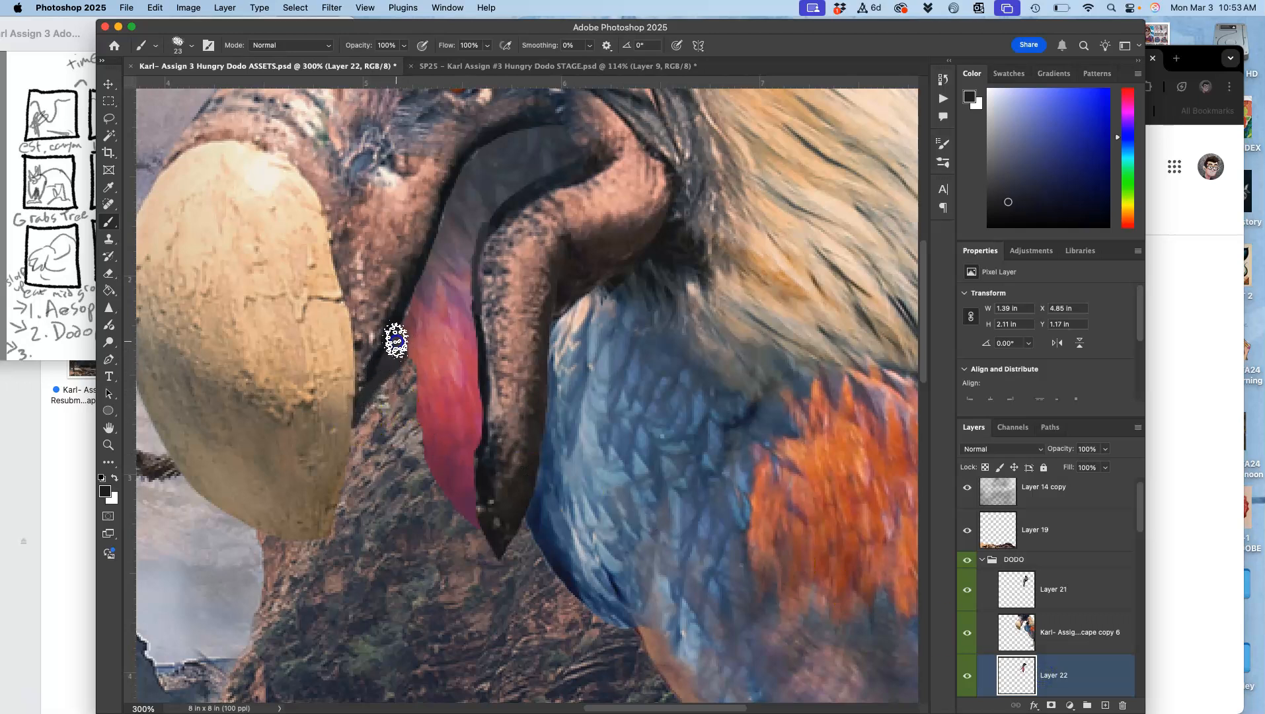
drag(408, 329, 426, 256)
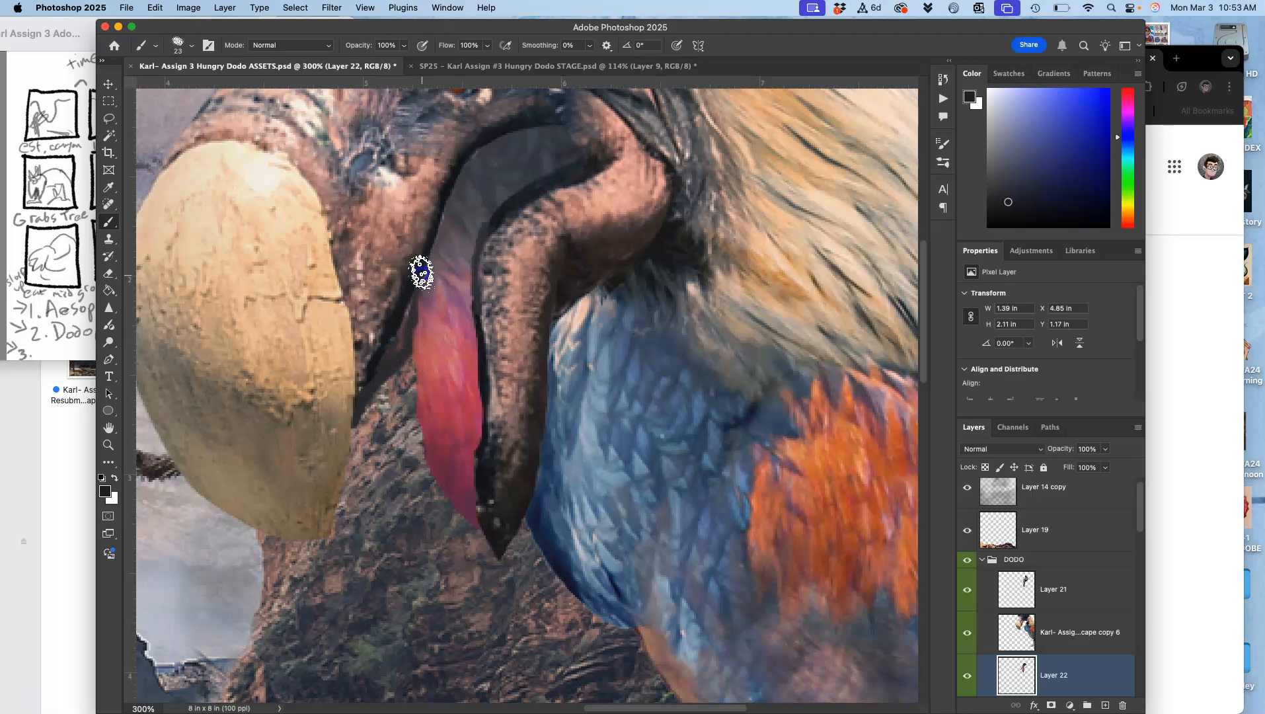
- Paint sampled dark tones over the back of the mouth on Layer 22, where the two beak halves meet
mouse_move(470, 191)
mouse_down()
mouse_move(518, 191)
mouse_move(528, 137)
mouse_move(575, 135)
mouse_up()
mouse_move(527, 202)
mouse_down()
mouse_move(514, 213)
mouse_move(548, 165)
mouse_up()
alt+click(507, 210)
click(573, 135)
alt+click(502, 129)
click(580, 160)
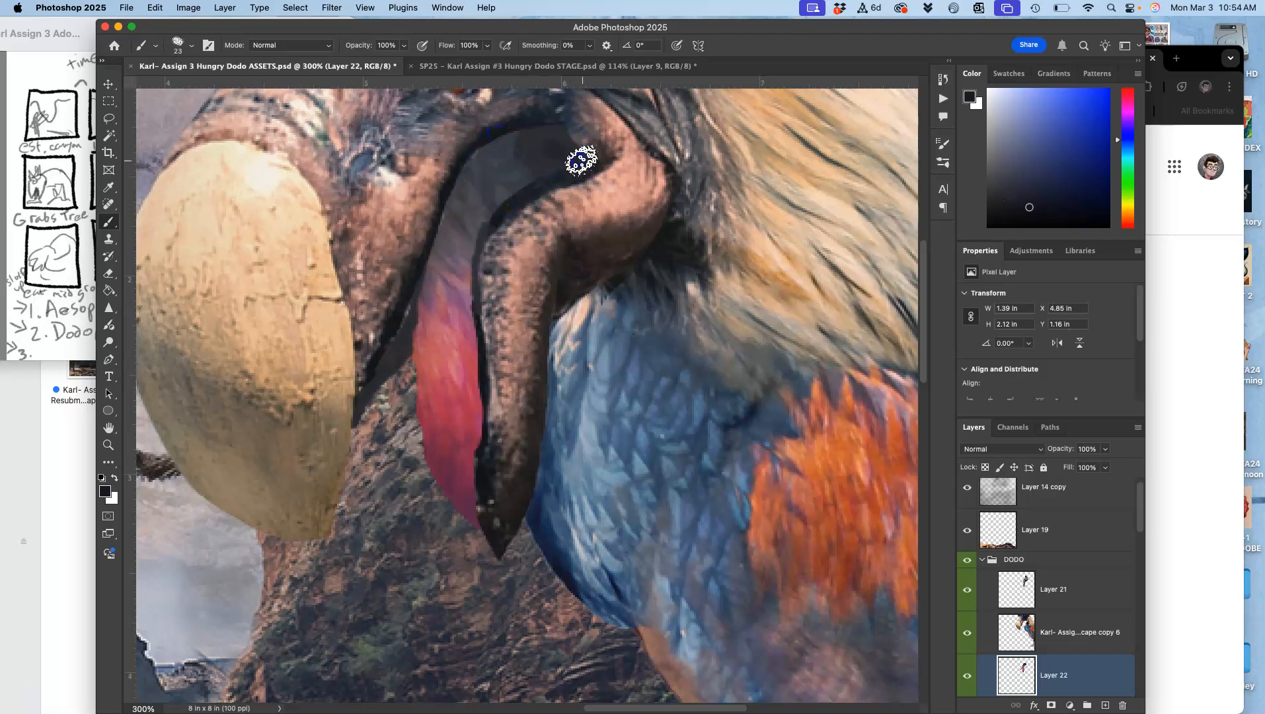
mouse_move(573, 153)
mouse_down()
mouse_move(519, 177)
mouse_move(503, 149)
mouse_move(522, 130)
mouse_move(477, 161)
mouse_up()
- Paint black shadows at 63% brush opacity in the throat and around the outer edges of the mouth on Layer 22
click(404, 45)
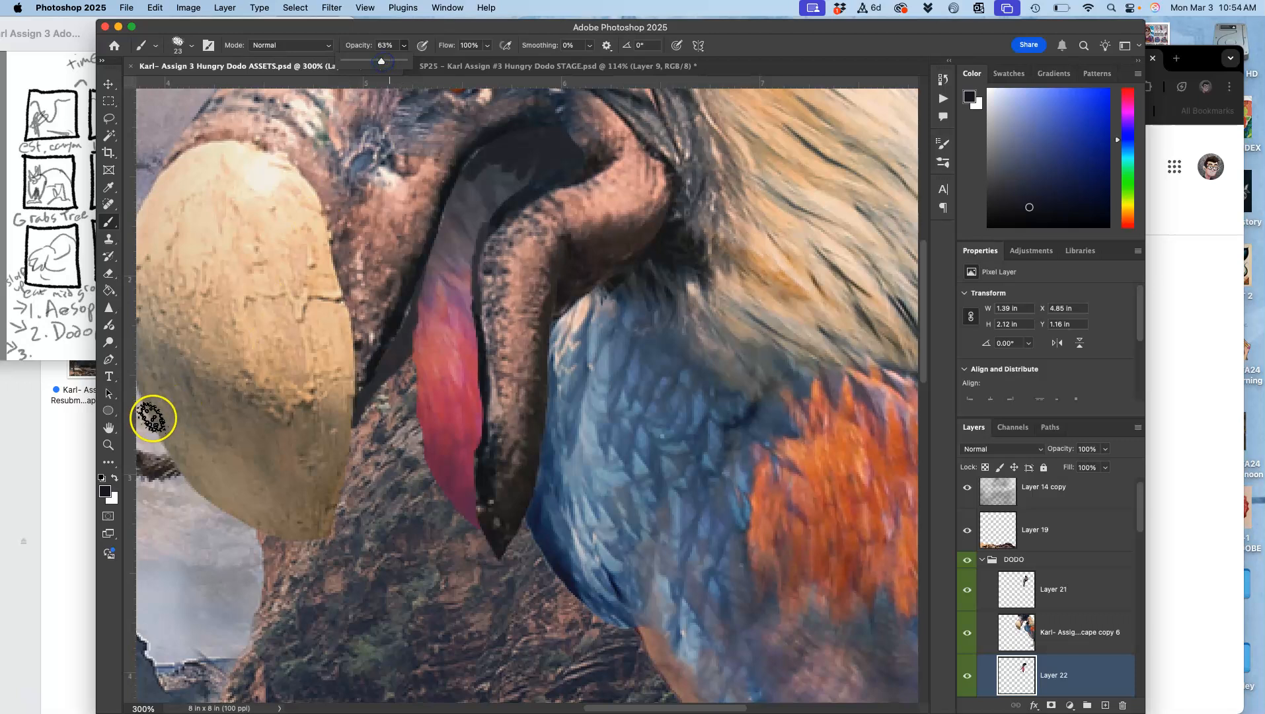
click(101, 477)
click(574, 154)
mouse_move(512, 133)
mouse_down()
mouse_move(432, 221)
mouse_move(484, 173)
mouse_move(457, 184)
mouse_move(475, 175)
mouse_move(456, 170)
mouse_move(481, 143)
mouse_move(498, 209)
mouse_move(552, 161)
mouse_move(525, 201)
mouse_move(538, 136)
mouse_move(528, 198)
mouse_up()
mouse_move(423, 380)
mouse_down()
mouse_move(444, 375)
mouse_move(421, 293)
mouse_move(416, 338)
mouse_up()
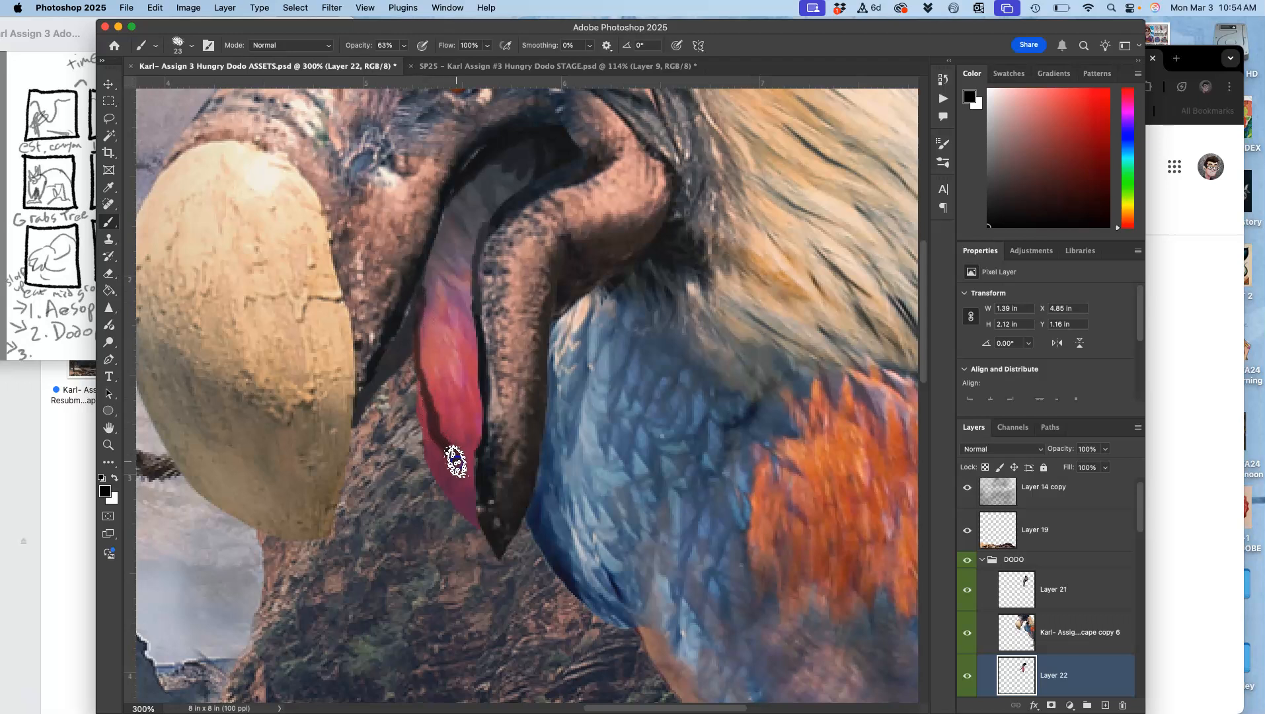
mouse_move(478, 453)
mouse_down()
mouse_move(475, 356)
mouse_move(417, 395)
mouse_move(444, 491)
mouse_move(490, 538)
mouse_move(415, 417)
mouse_move(414, 316)
mouse_move(367, 391)
mouse_move(409, 304)
mouse_move(388, 354)
mouse_up()
click(429, 463)
mouse_move(451, 203)
mouse_down()
mouse_move(480, 160)
mouse_move(465, 161)
mouse_move(485, 182)
mouse_up()
- Paint black shading on Layer 21 along the mouth's rim, from the upper beak's edge to the lower beak's tip
click(1062, 606)
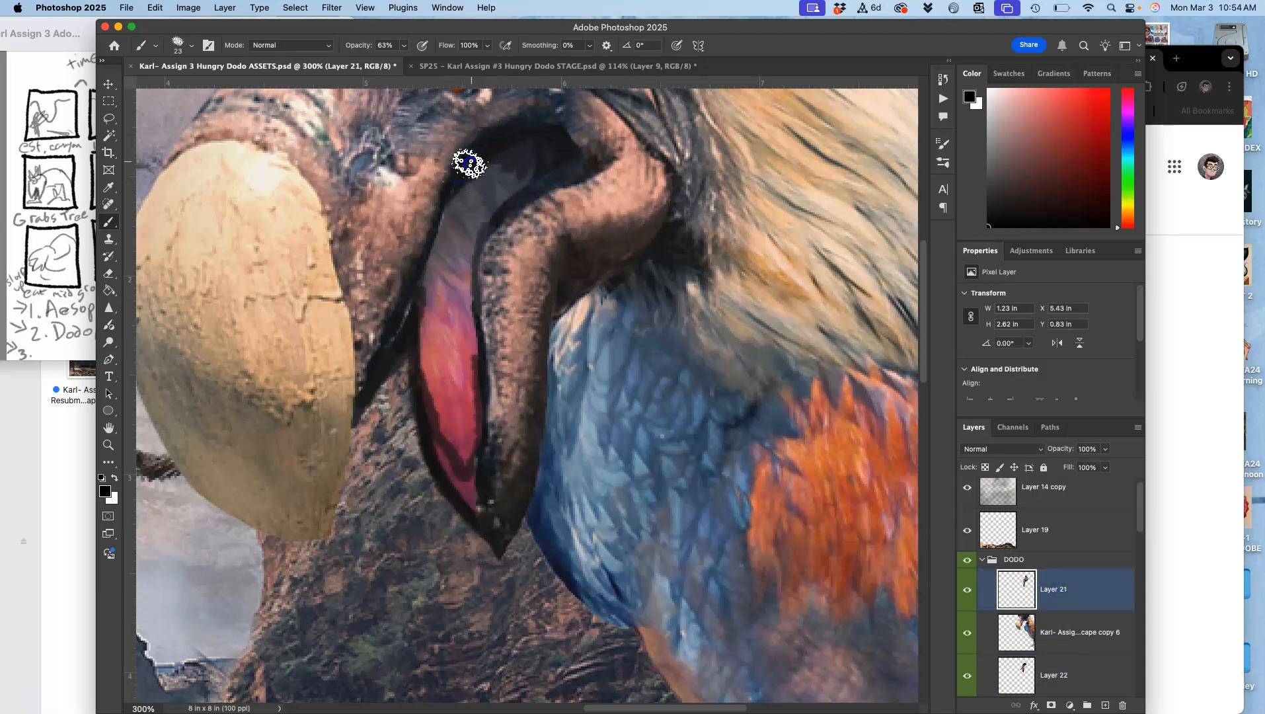
mouse_move(424, 290)
mouse_down()
mouse_move(412, 288)
mouse_move(385, 350)
mouse_up()
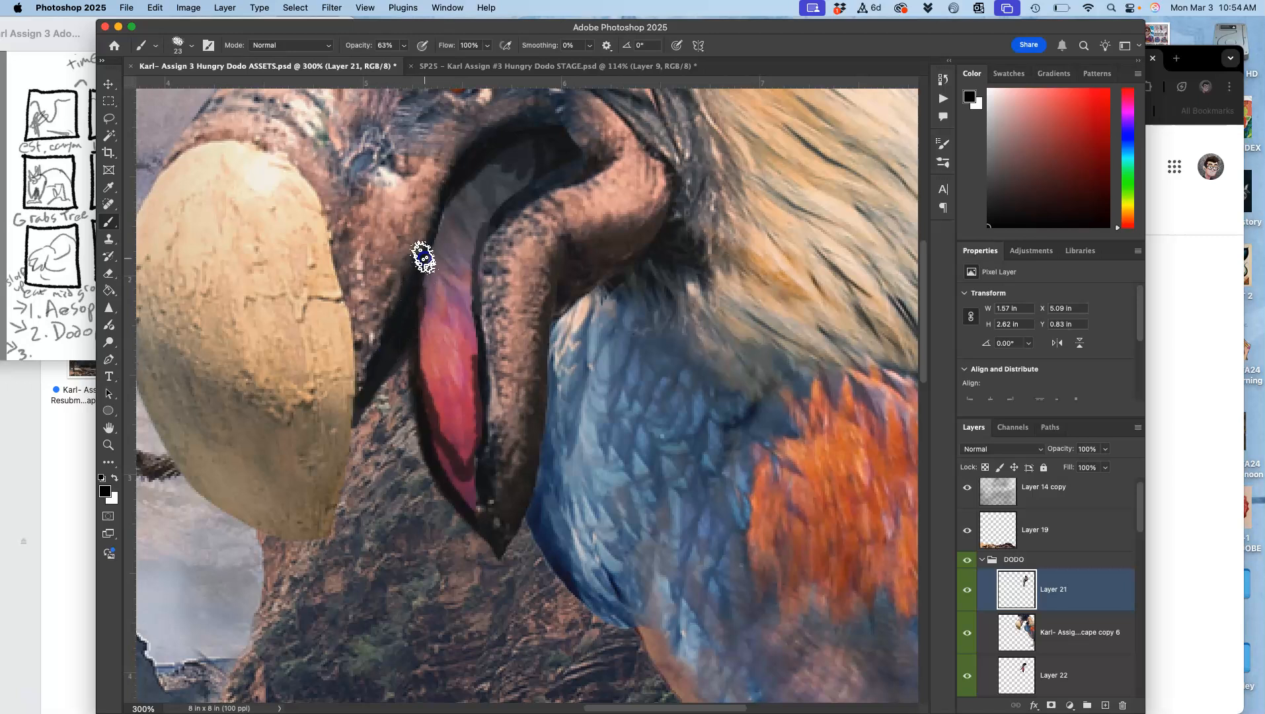
mouse_move(457, 186)
mouse_down()
mouse_move(388, 420)
mouse_move(442, 514)
mouse_up()
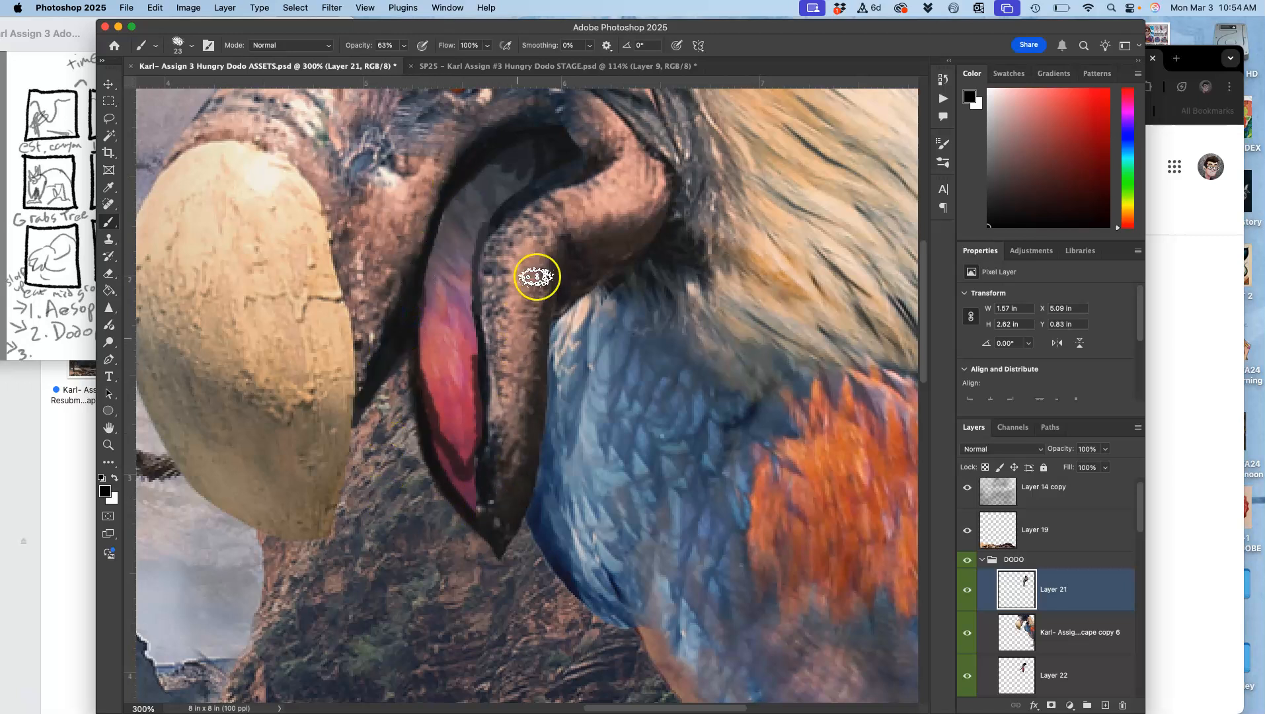
mouse_move(440, 447)
mouse_down()
mouse_move(469, 491)
mouse_move(475, 463)
mouse_move(489, 548)
mouse_move(513, 587)
mouse_up()
drag(475, 376, 473, 304)
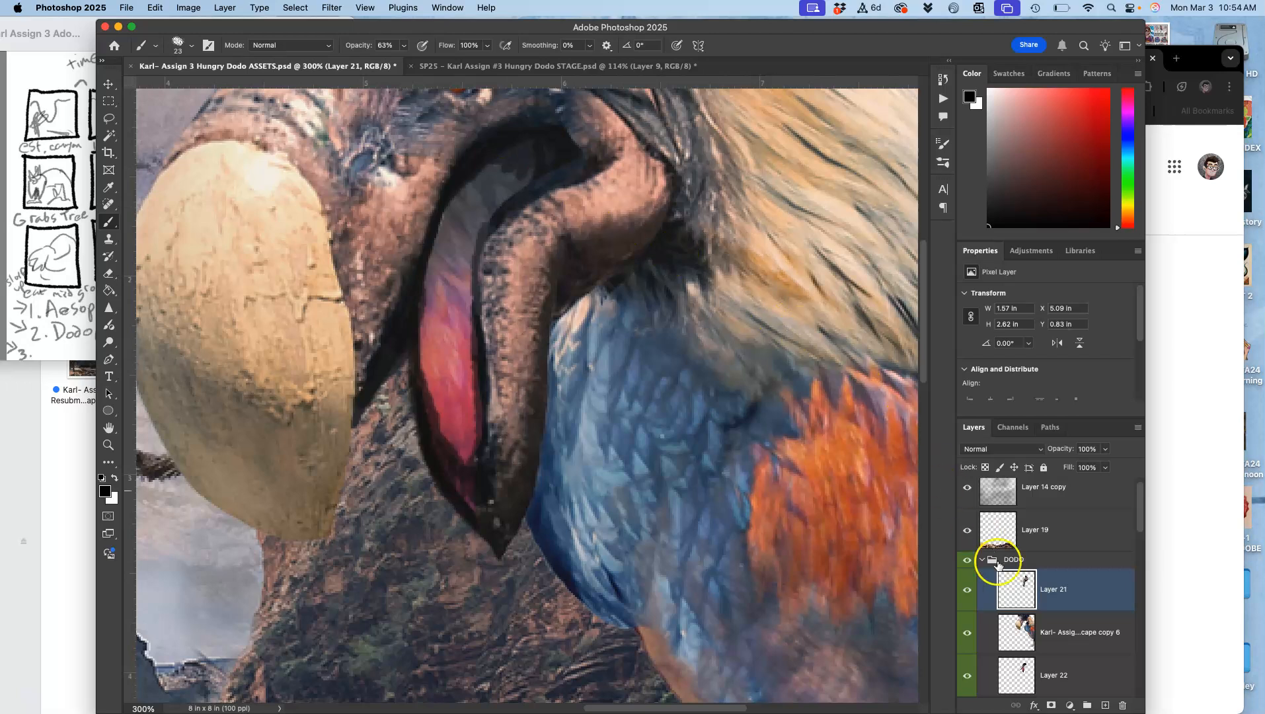
- Darken the throat and streak the red mouth interior on Layer 22 with black strokes at 25% brush opacity
click(1027, 681)
click(402, 45)
mouse_move(536, 169)
mouse_down()
mouse_move(466, 185)
mouse_move(522, 153)
mouse_move(443, 217)
mouse_move(434, 305)
mouse_move(414, 325)
mouse_up()
mouse_move(510, 169)
mouse_down()
mouse_move(438, 323)
mouse_move(461, 441)
mouse_move(443, 272)
mouse_move(482, 197)
mouse_move(523, 157)
mouse_move(433, 242)
mouse_move(485, 173)
mouse_move(426, 262)
mouse_move(452, 202)
mouse_move(536, 153)
mouse_up()
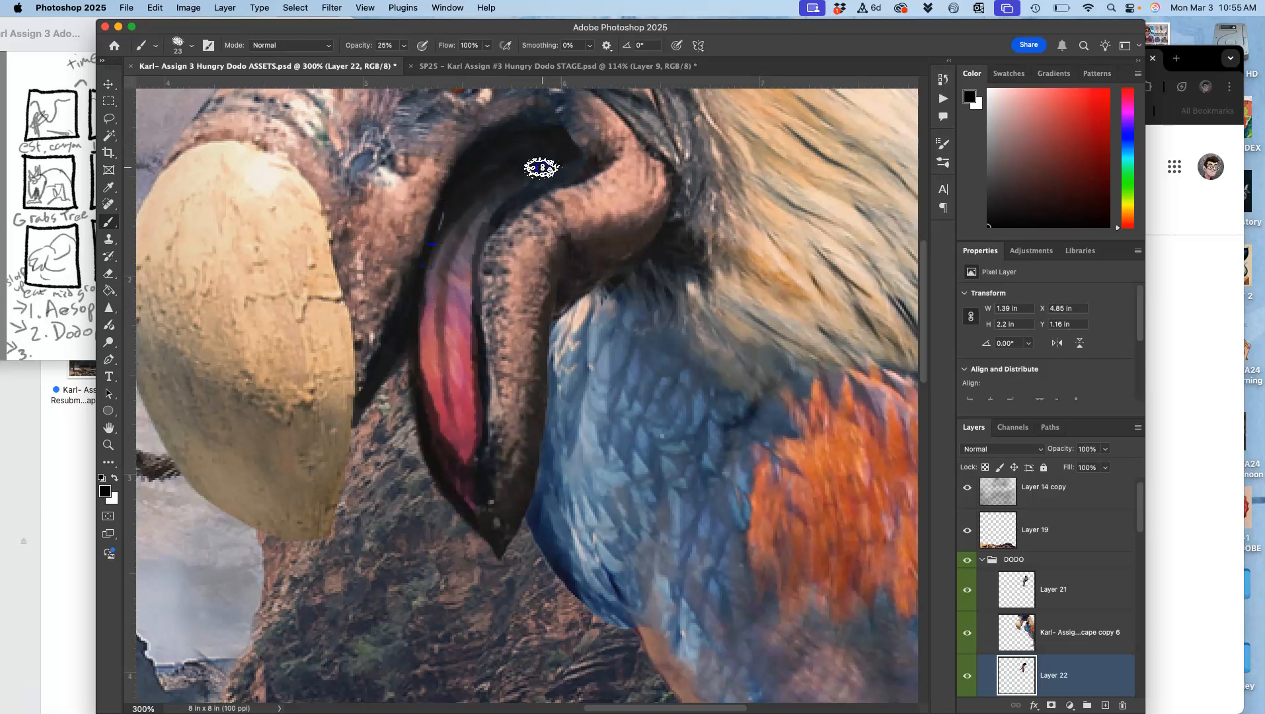
mouse_move(492, 224)
mouse_down()
mouse_move(469, 260)
mouse_move(510, 185)
mouse_up()
drag(491, 267, 502, 197)
mouse_move(481, 332)
mouse_down()
mouse_move(490, 252)
mouse_move(478, 226)
mouse_up()
drag(492, 371, 466, 255)
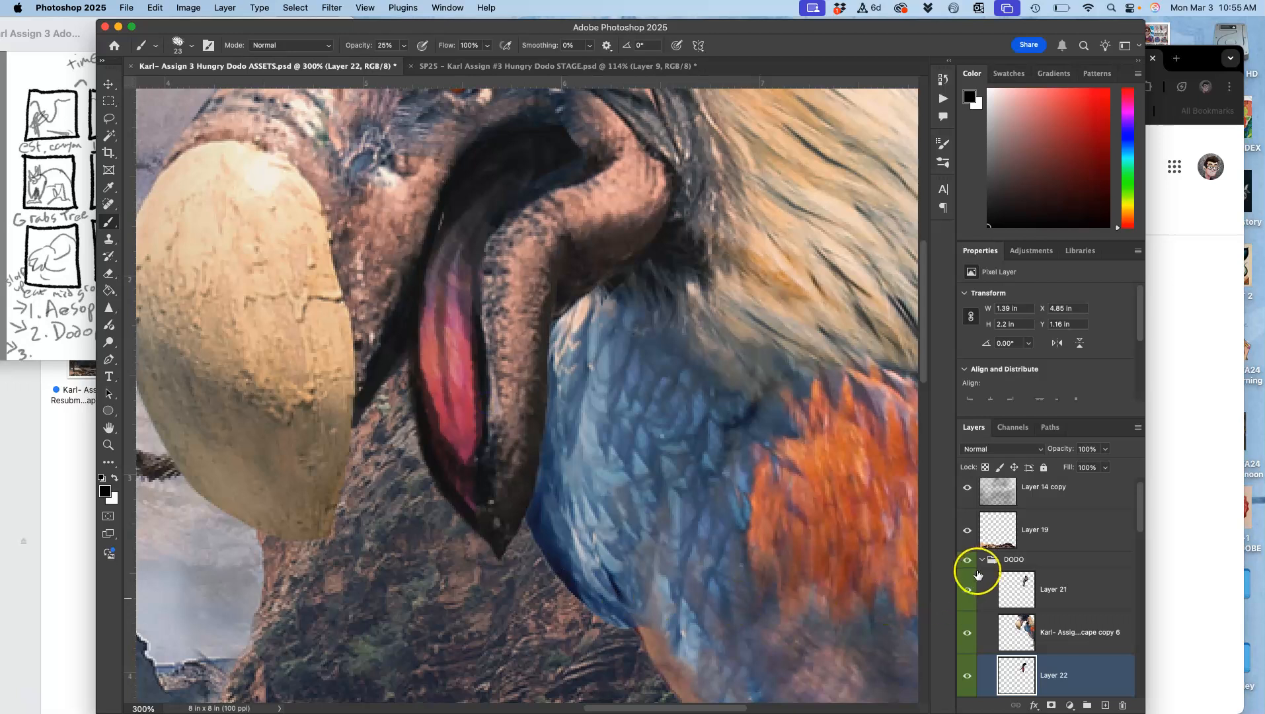
- Examine the open beak within the whole composition, toggling the visibility of Layer 21 off and on
click(1037, 602)
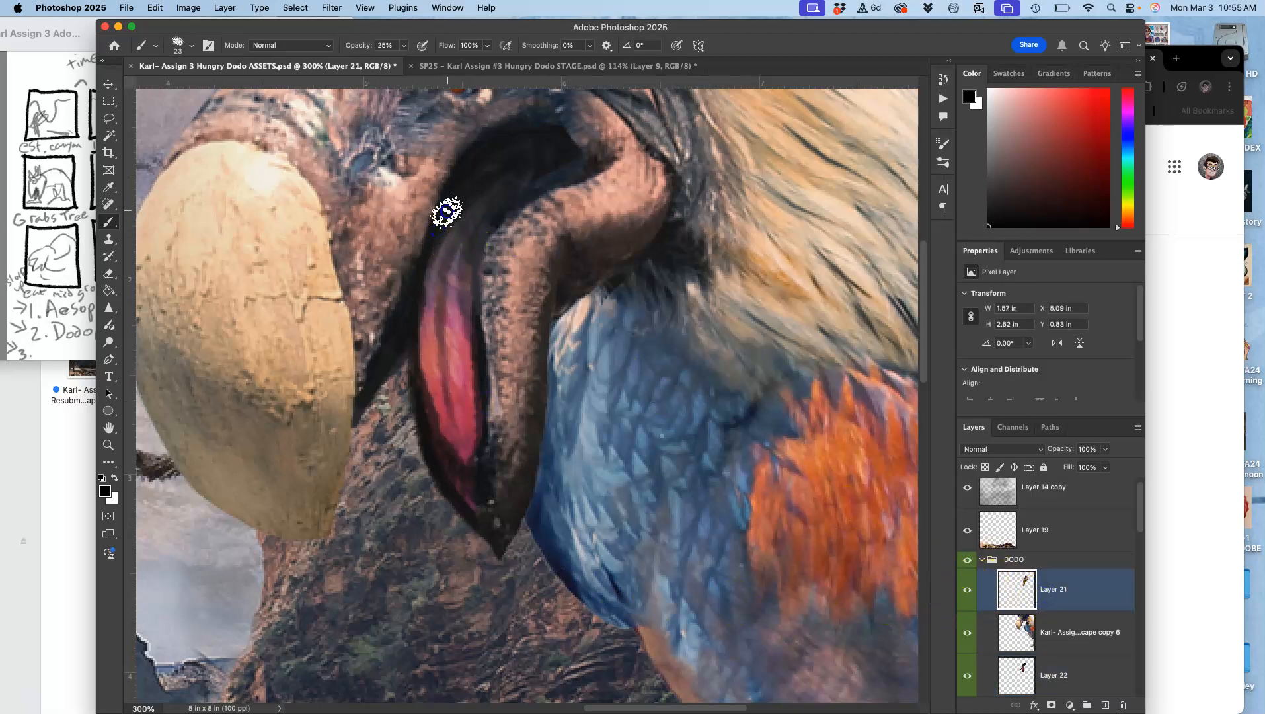
key(super+minus)
key(super+minus)
key(super+minus)
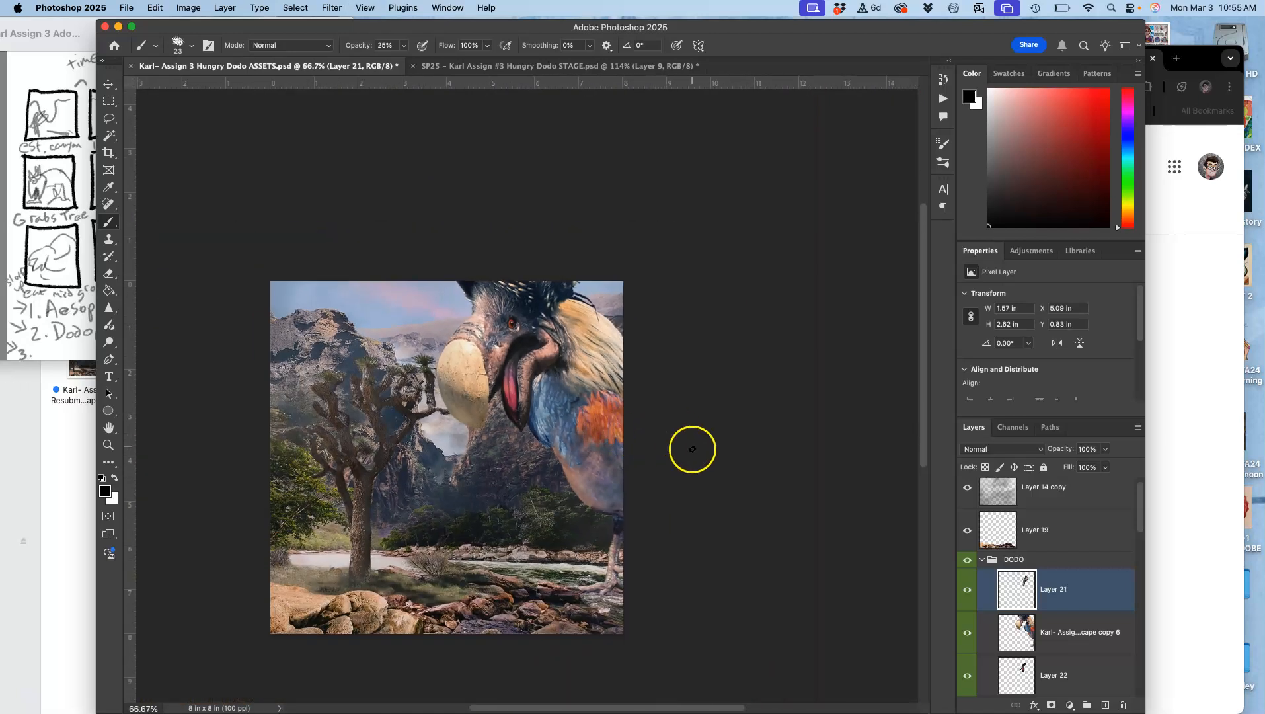
key(super+plus)
key(super+plus)
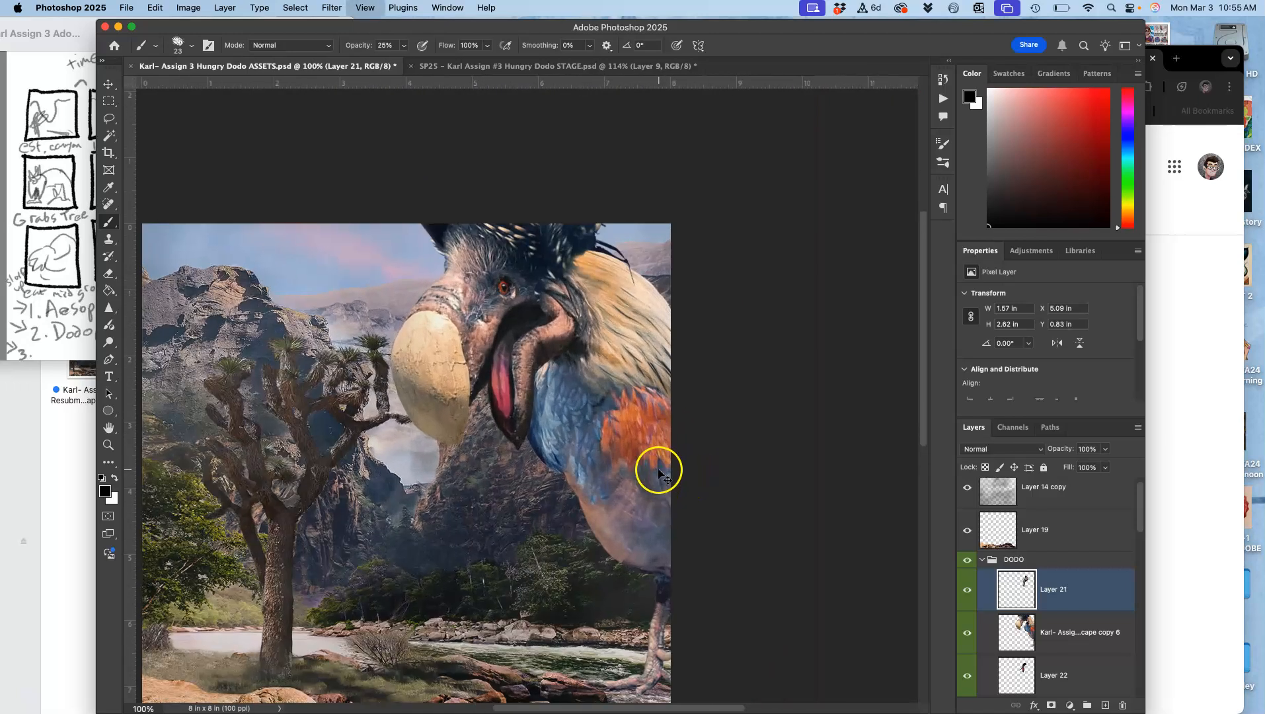
click(967, 589)
click(968, 593)
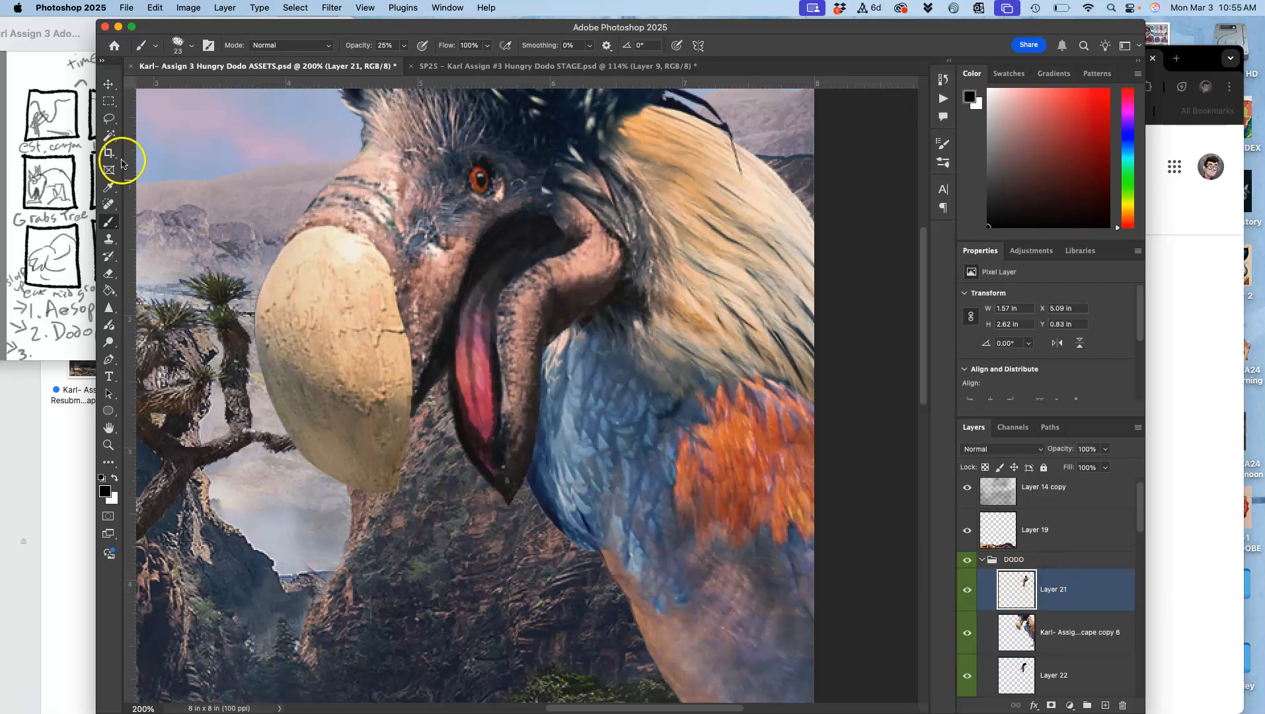
- Trim the lower beak's tip on Layer 21 by selecting it with the Lasso and deleting the selected part
click(110, 119)
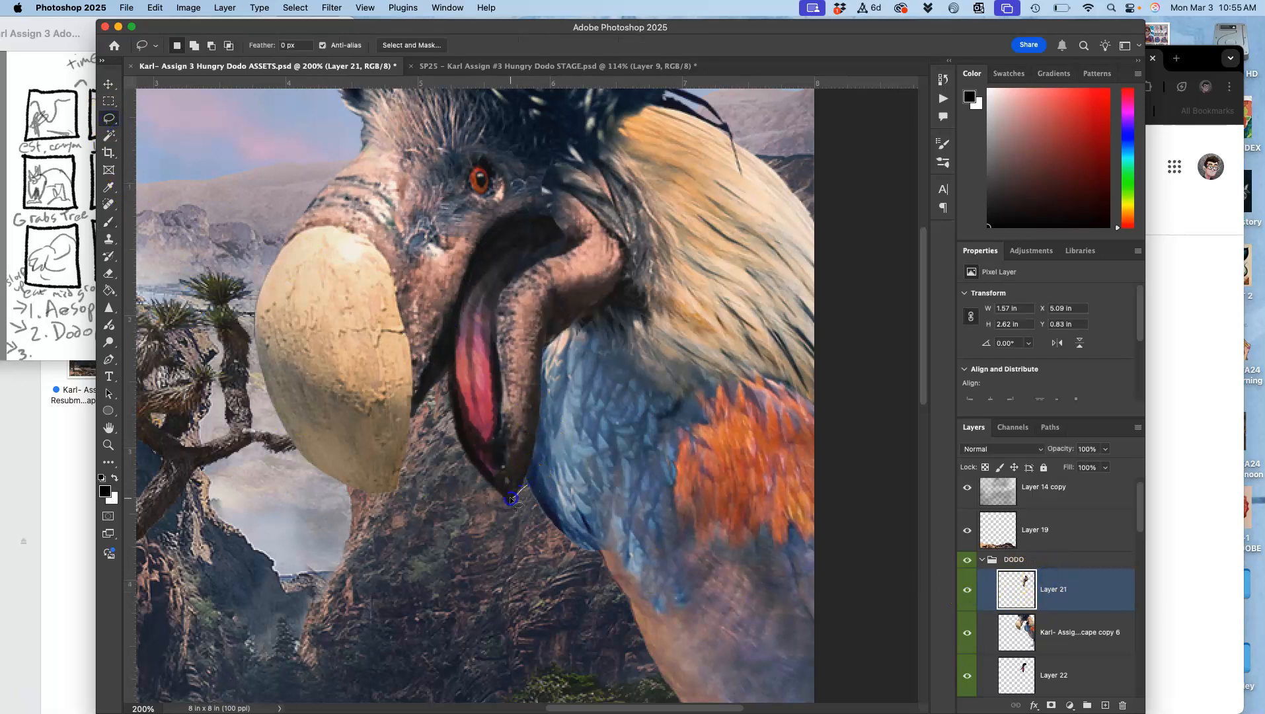
drag(491, 506, 545, 510)
scroll(755, 423, down, 3)
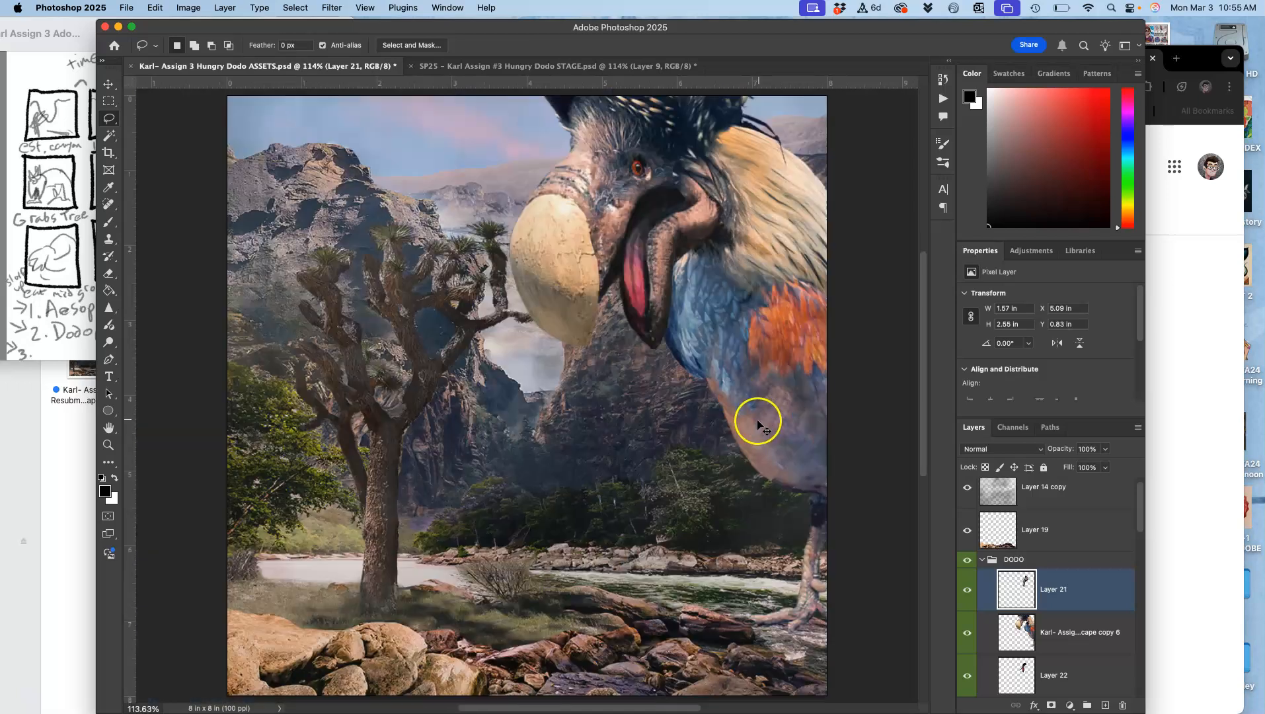
- Compare the open-mouthed dodo in the ASSETS document with the closed-beak frame in the STAGE document
click(522, 65)
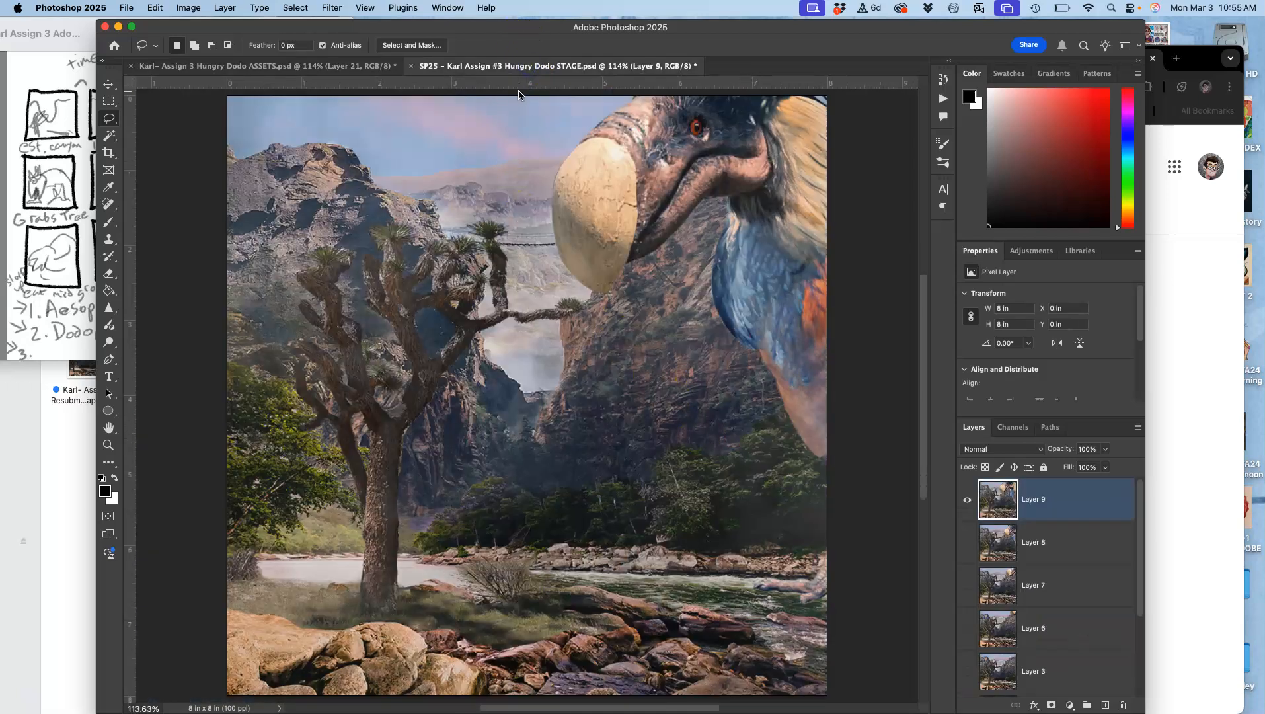
click(312, 66)
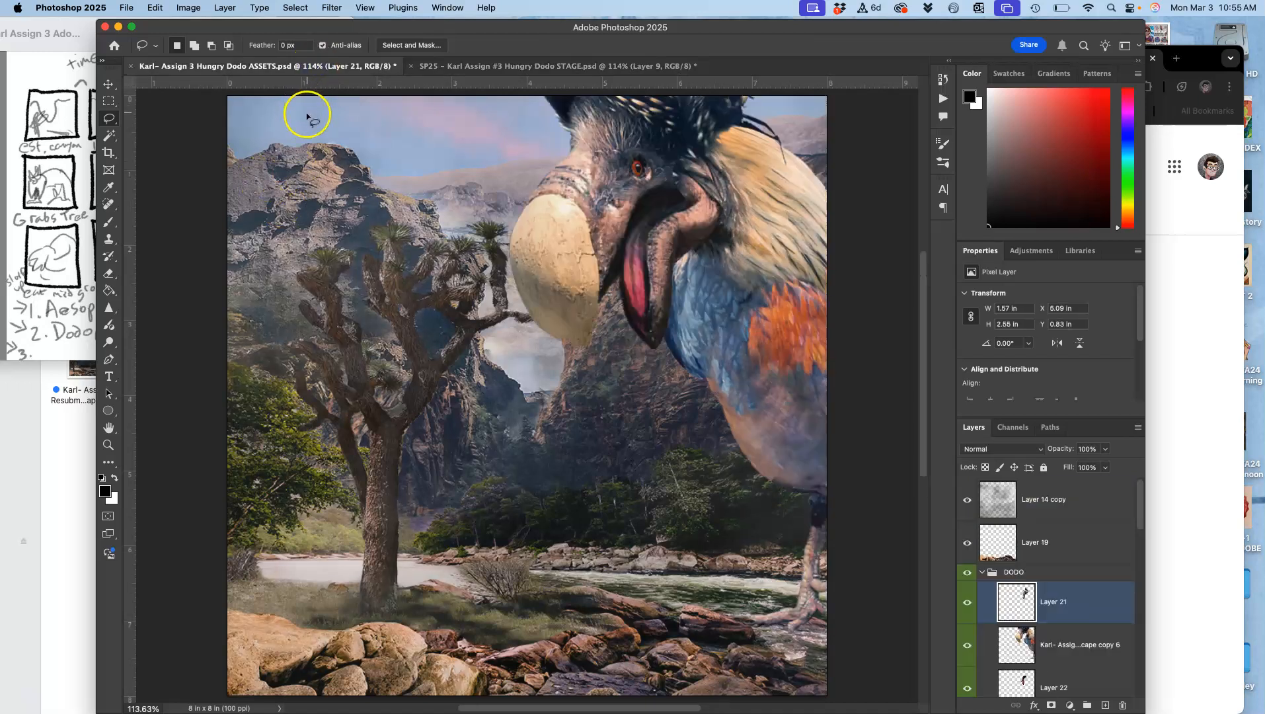
click(538, 66)
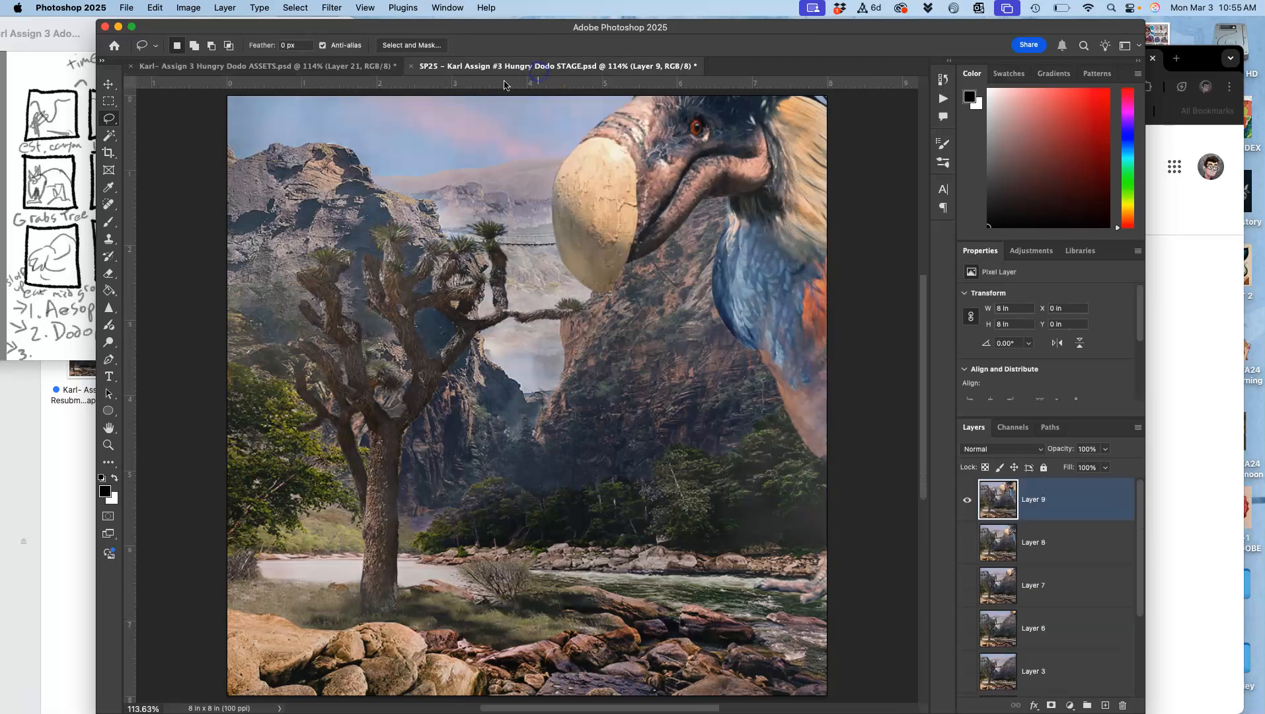
click(334, 70)
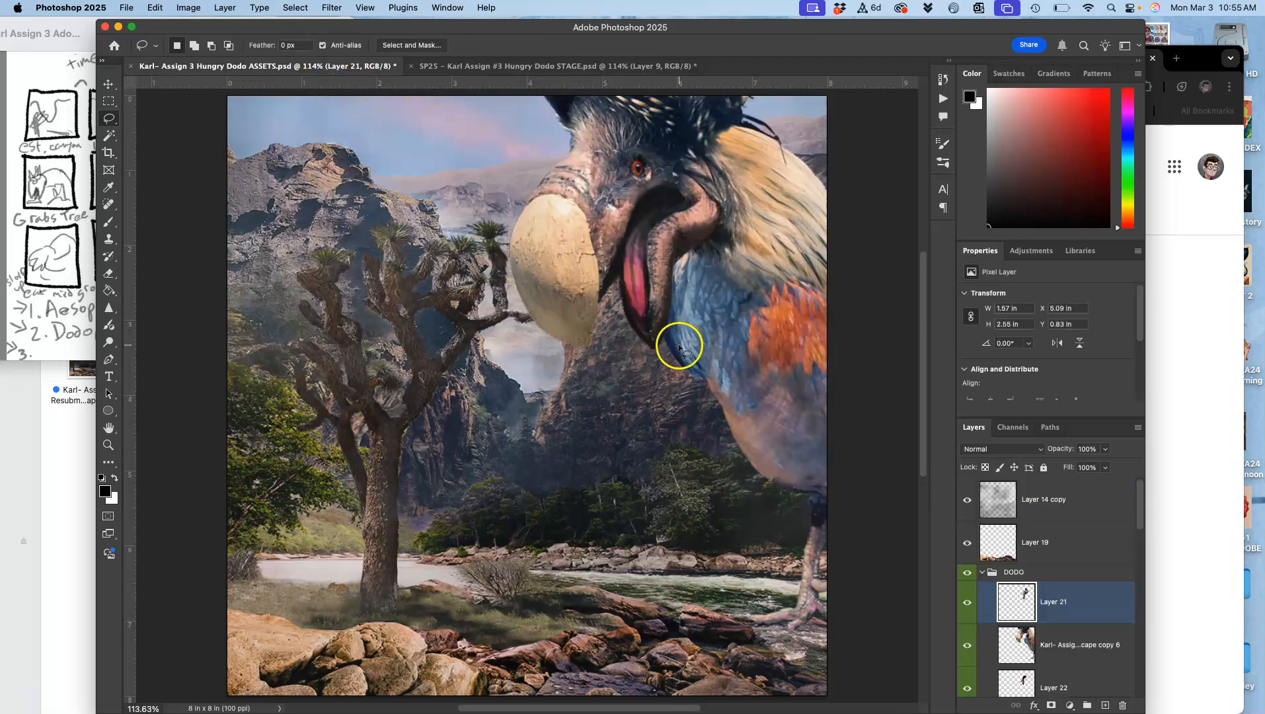
click(522, 70)
click(301, 70)
click(517, 68)
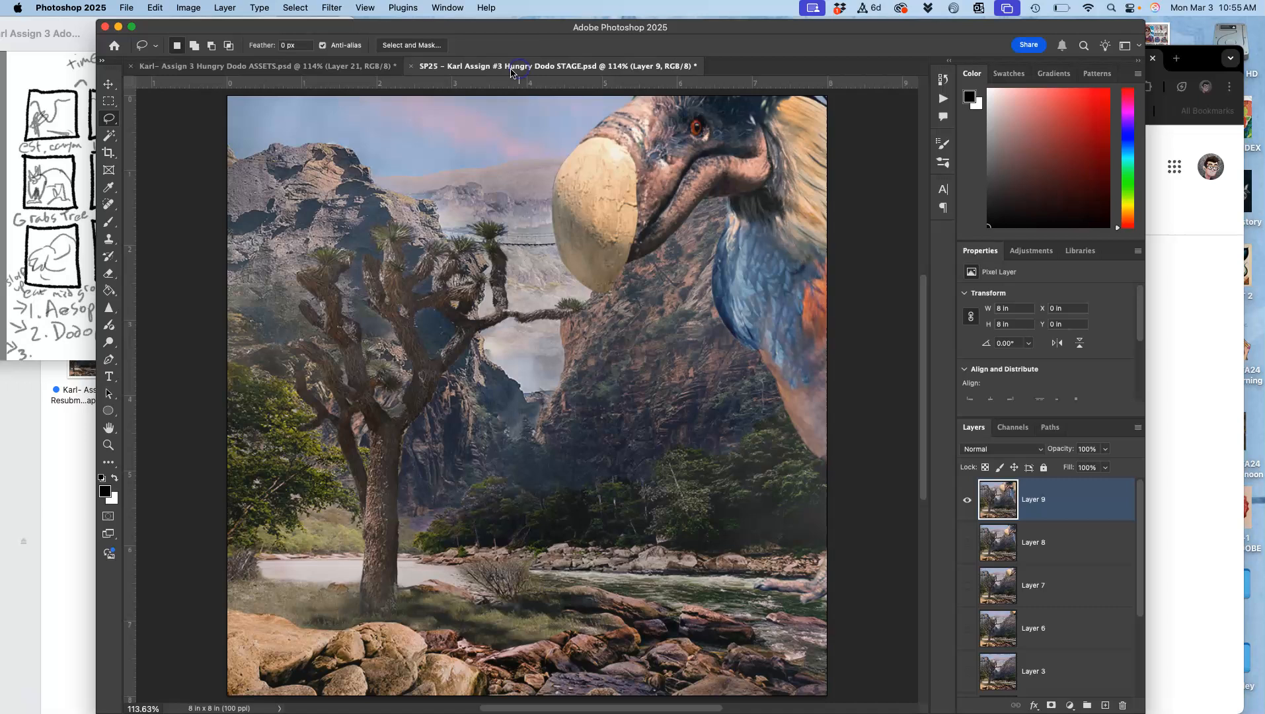
click(301, 67)
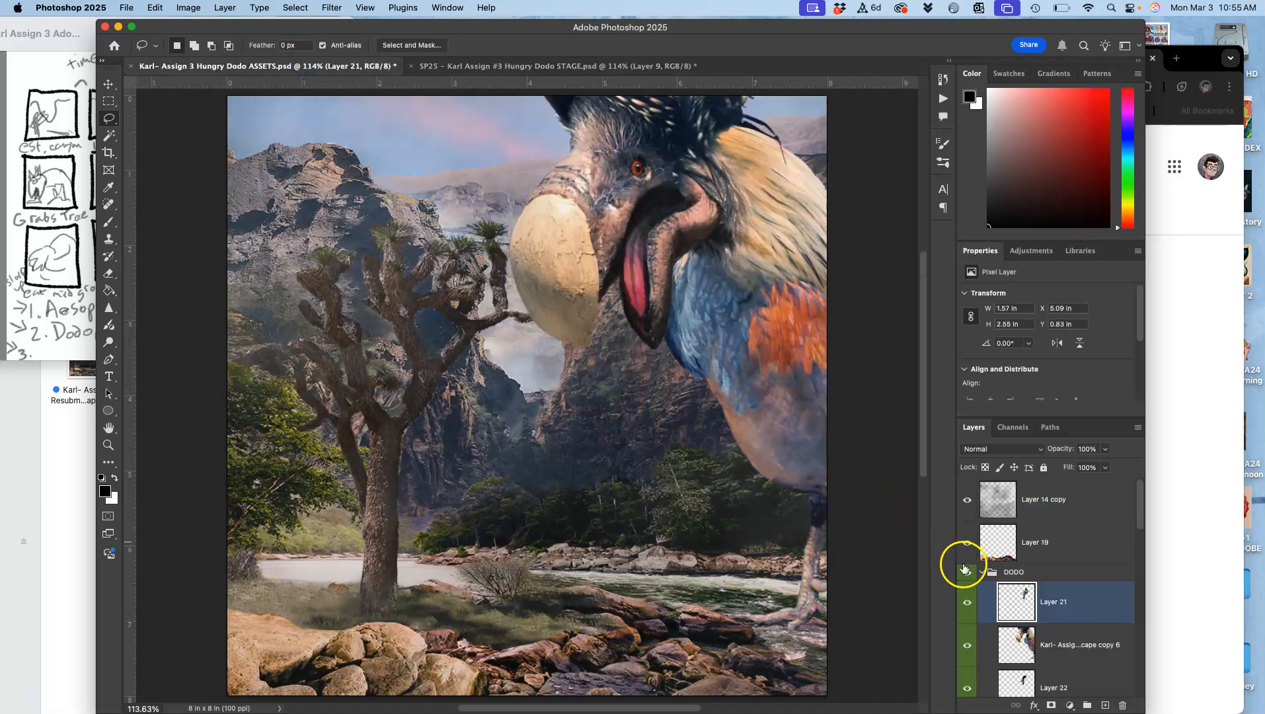
- Stamp all visible ASSETS layers into a merged layer above Layer 14 copy and paste a copy of it as the top layer of STAGE
click(1036, 514)
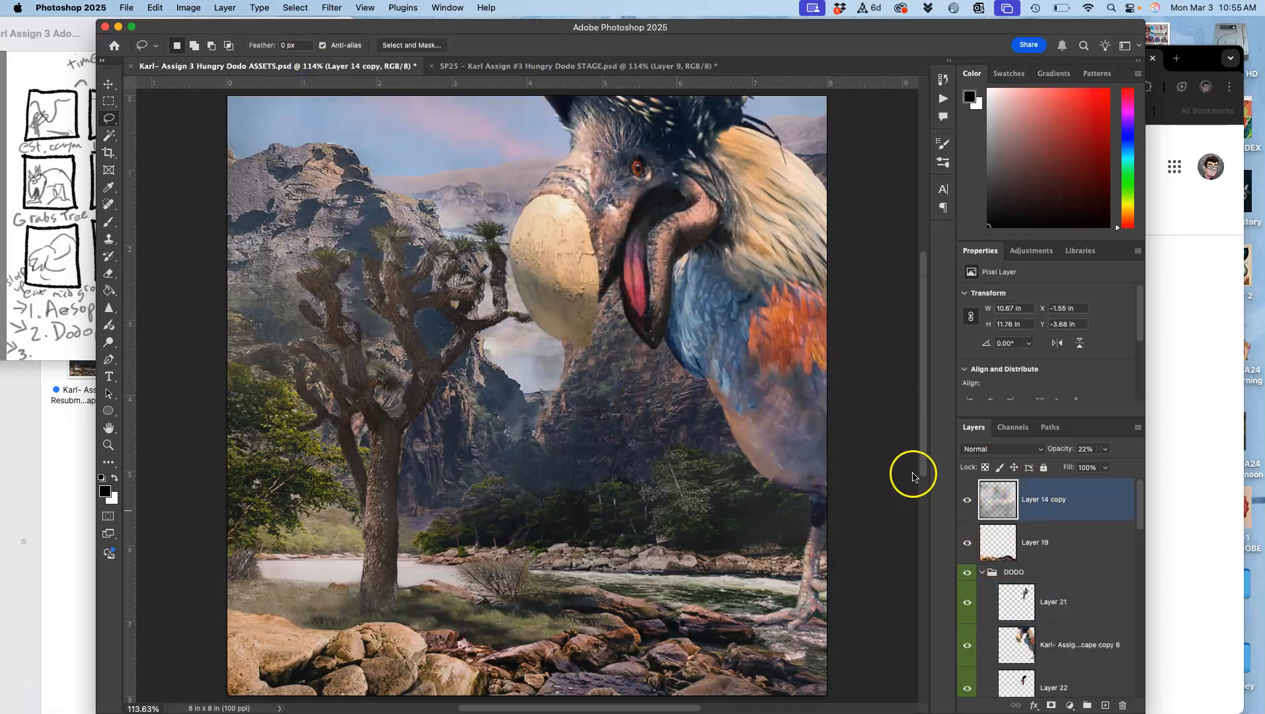
click(223, 9)
click(308, 496)
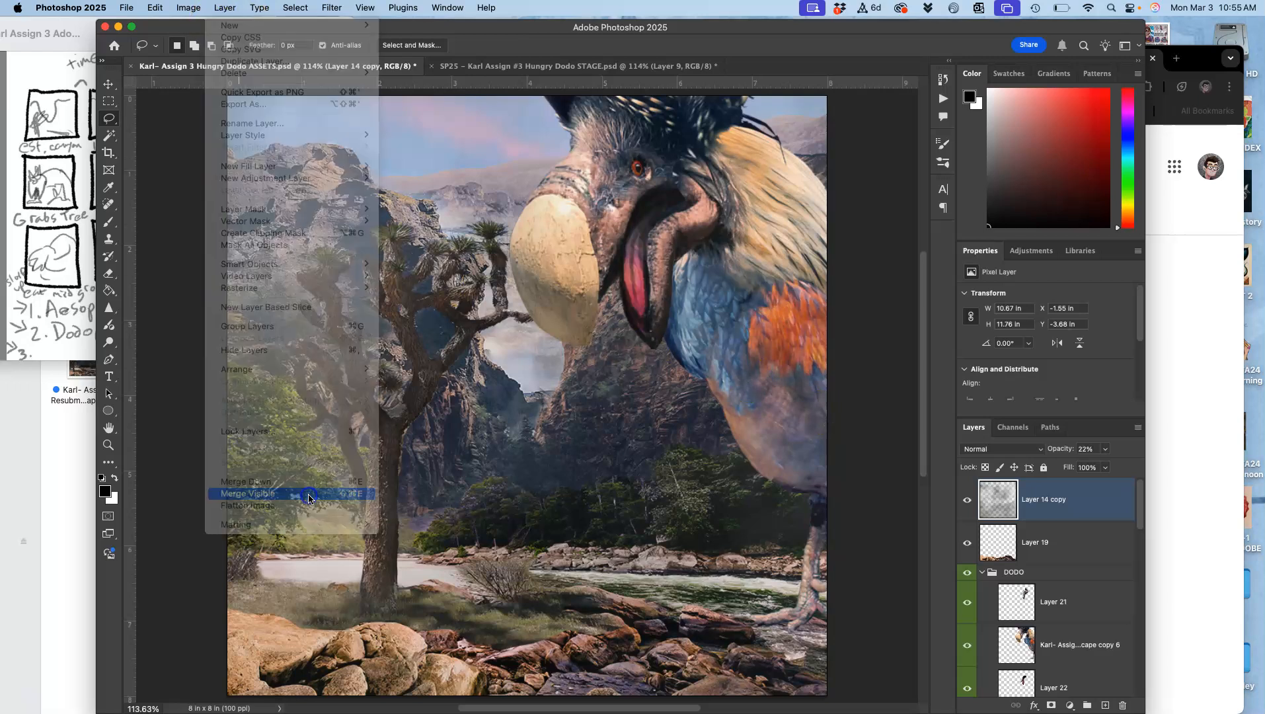
key(super+a)
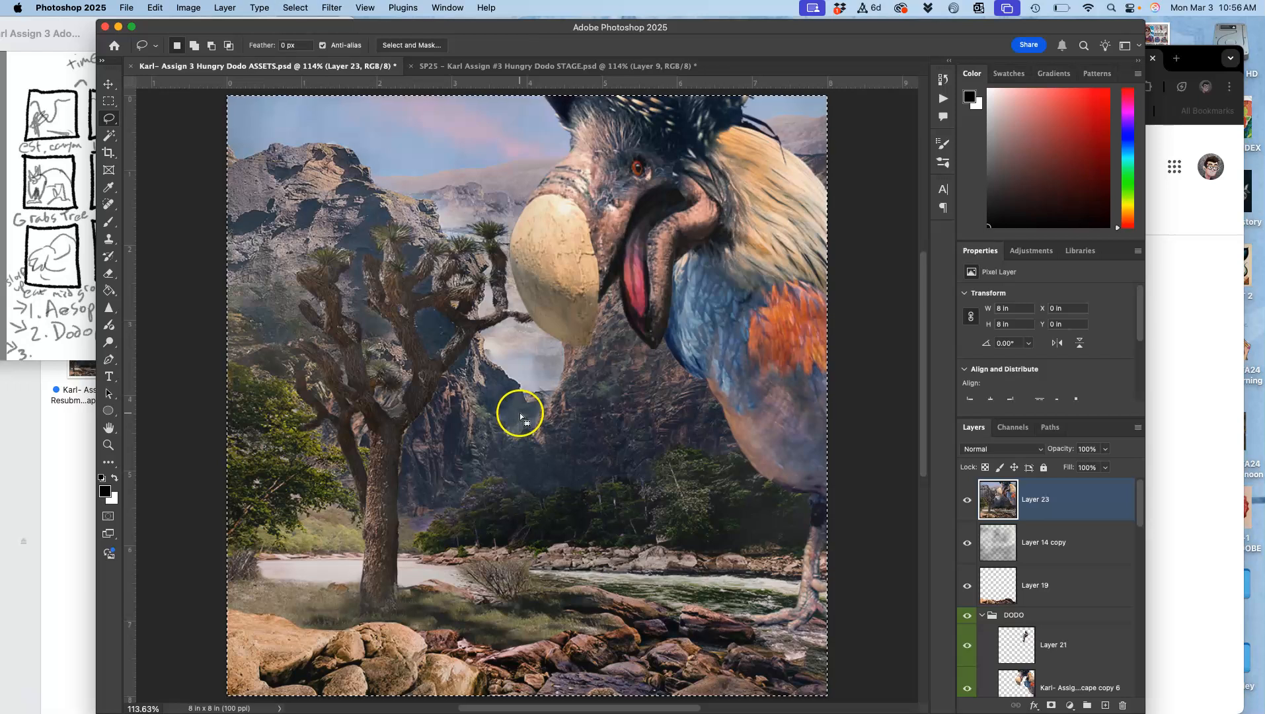
click(535, 68)
click(997, 502)
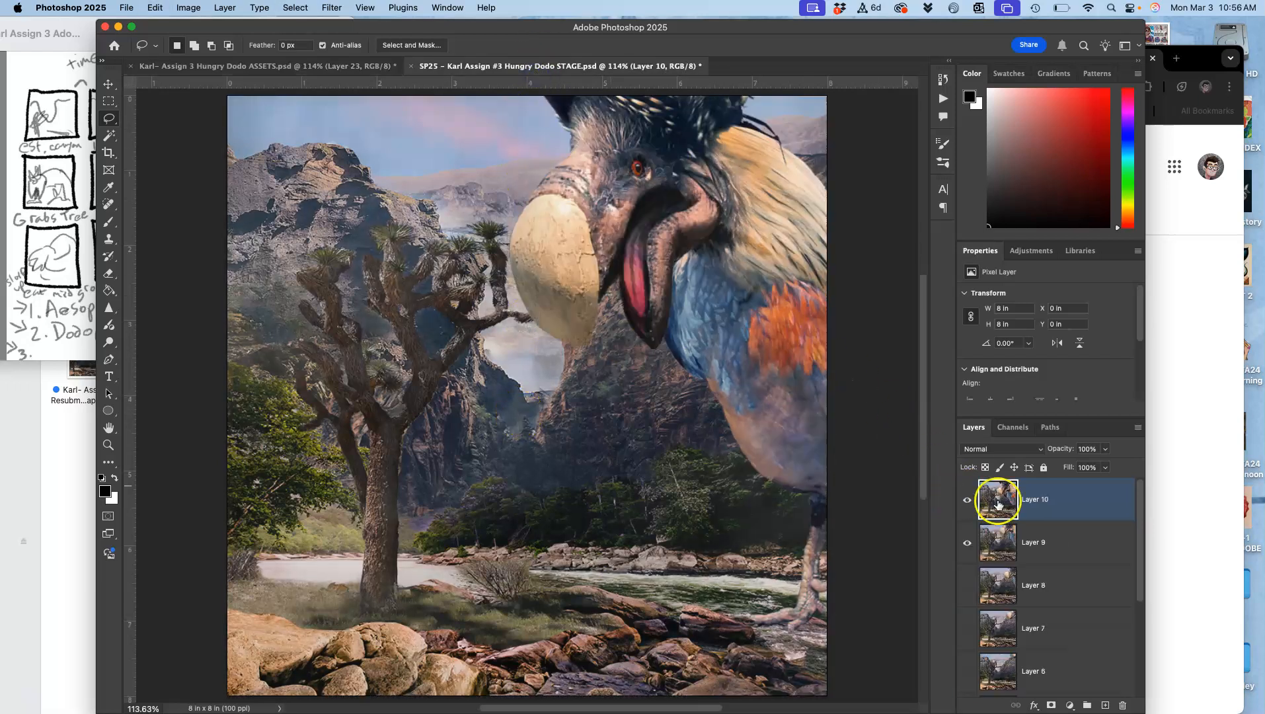
- Compare the open-mouthed frame on Layer 10 with Layer 9 by toggling its visibility, and check the storyboard sketches in Preview
click(968, 500)
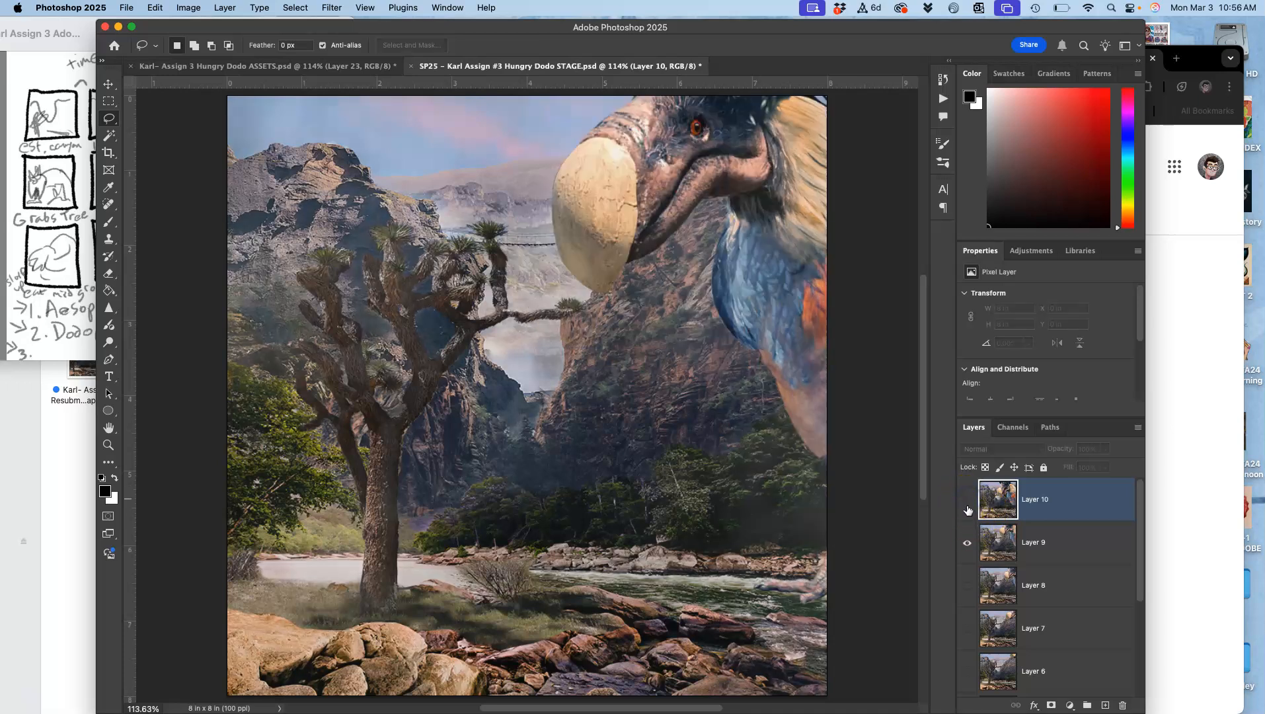
click(967, 506)
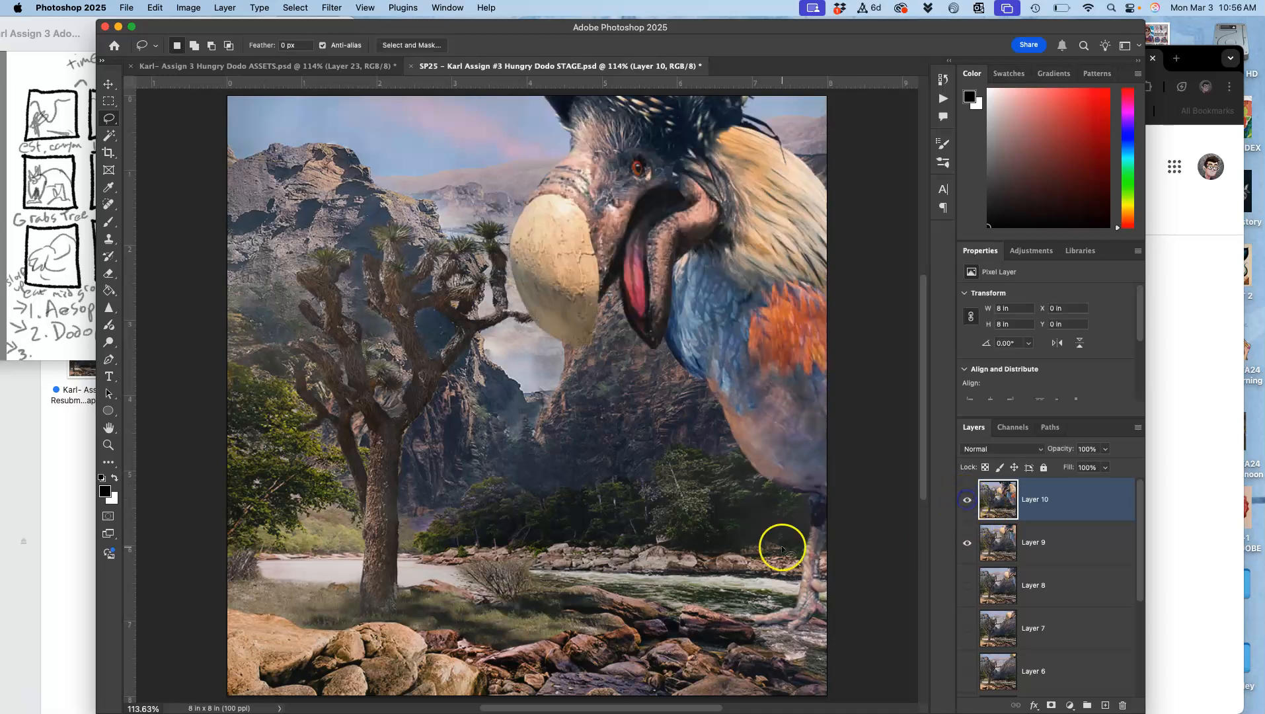
click(75, 317)
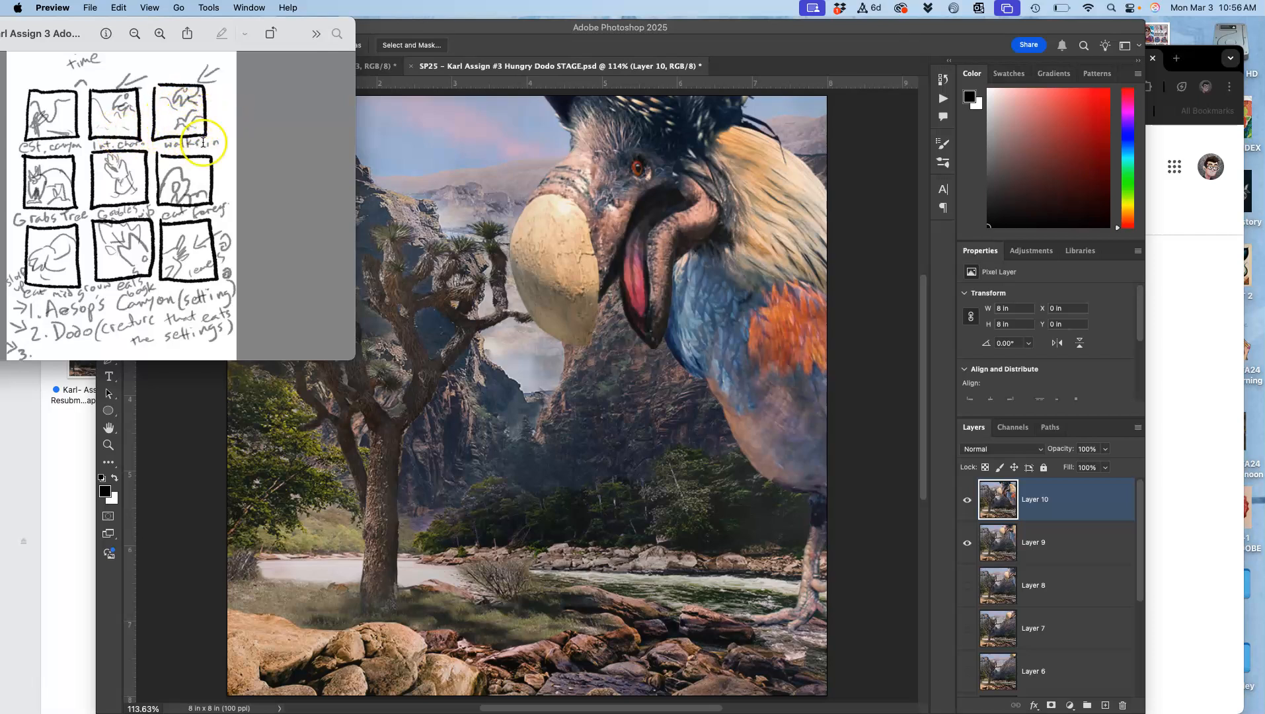
click(614, 200)
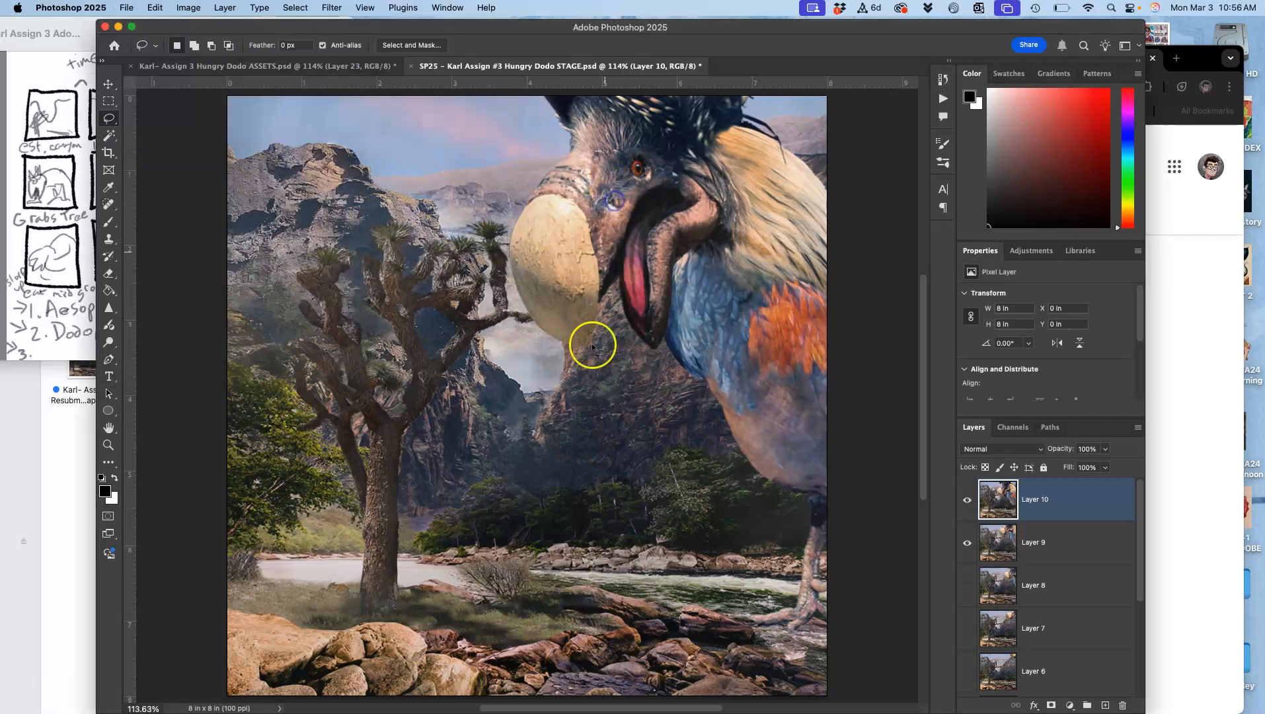
- Save the STAGE document, and delete the merged Layer 23 from the ASSETS document before saving that file too
key(super+s)
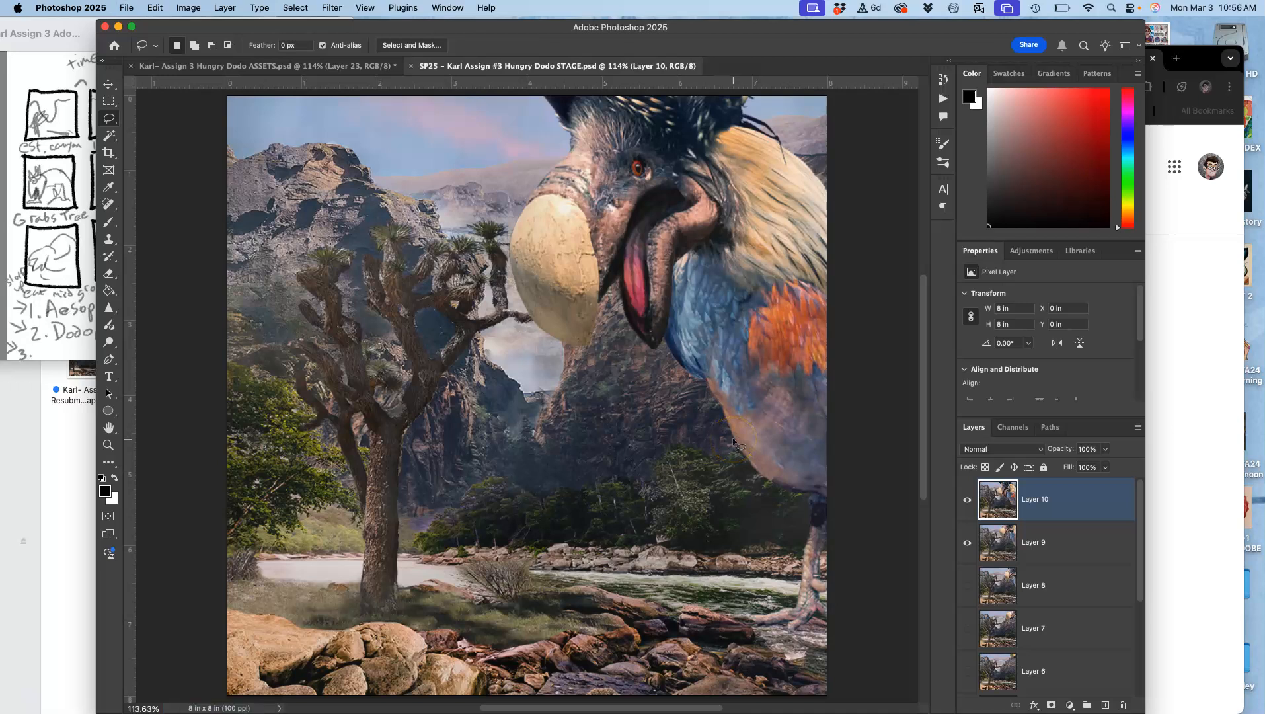
key(super+minus)
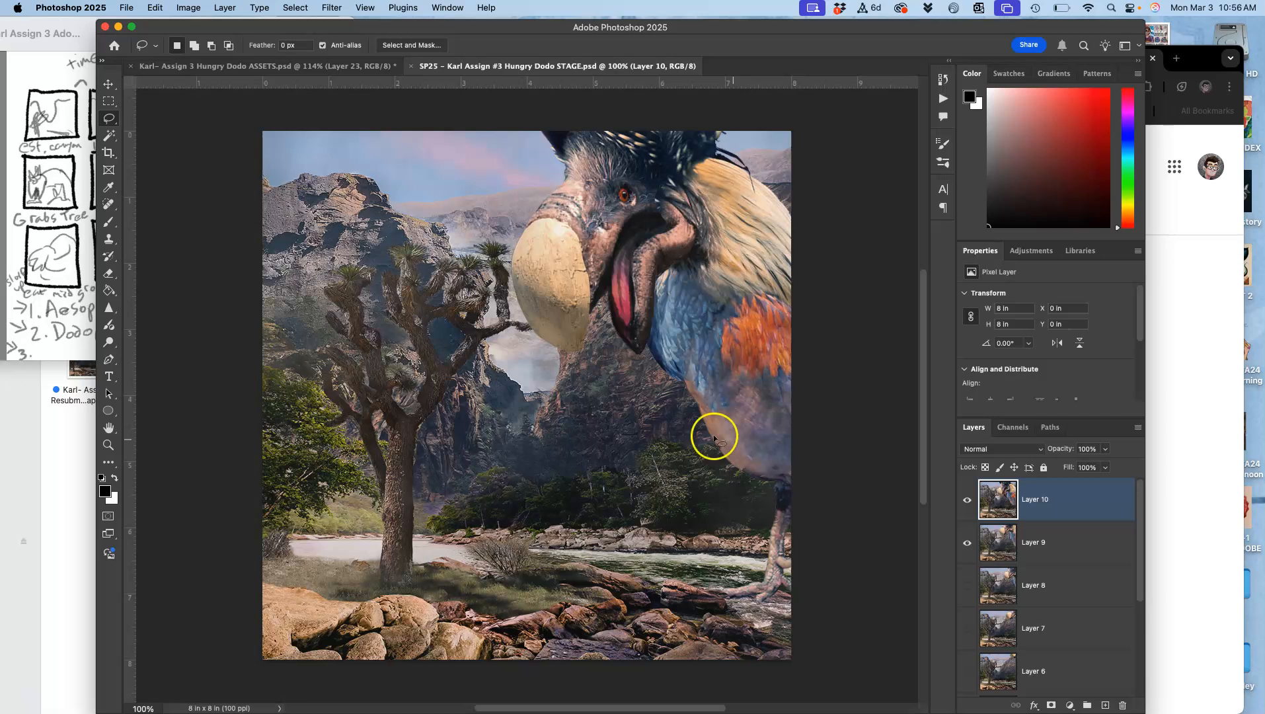
click(284, 67)
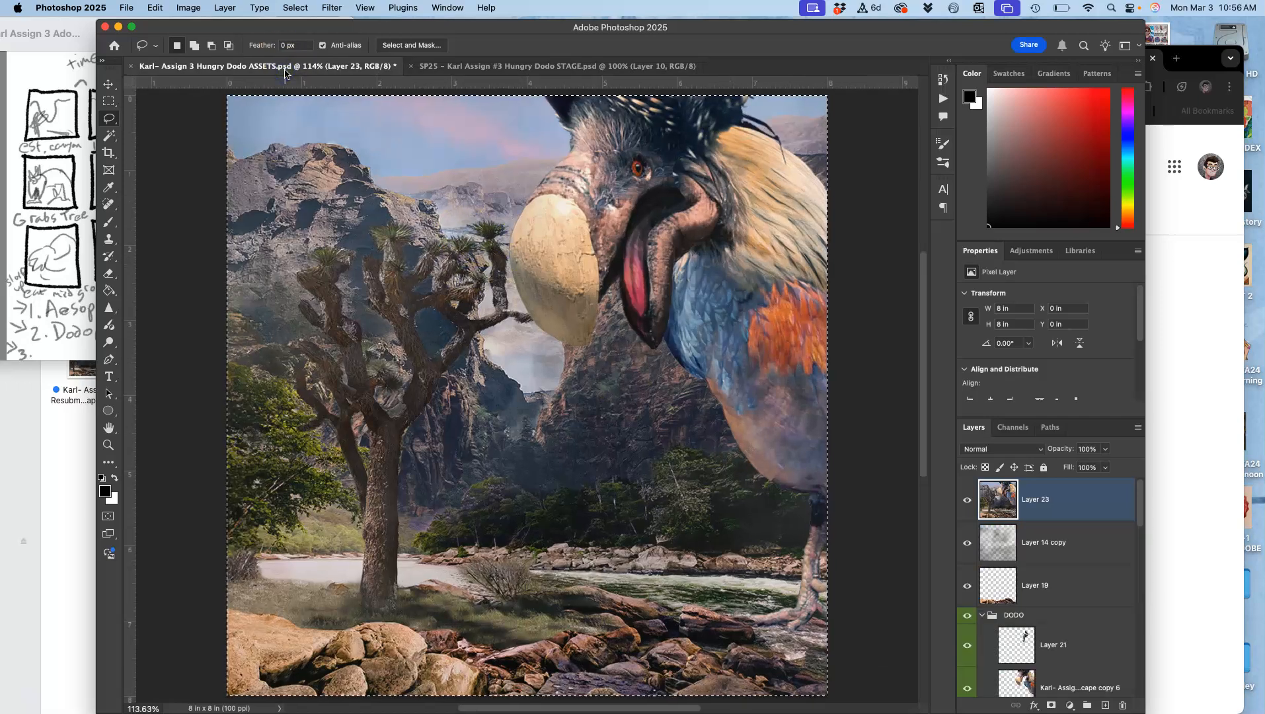
key(super+d)
key(Delete)
key(super+s)
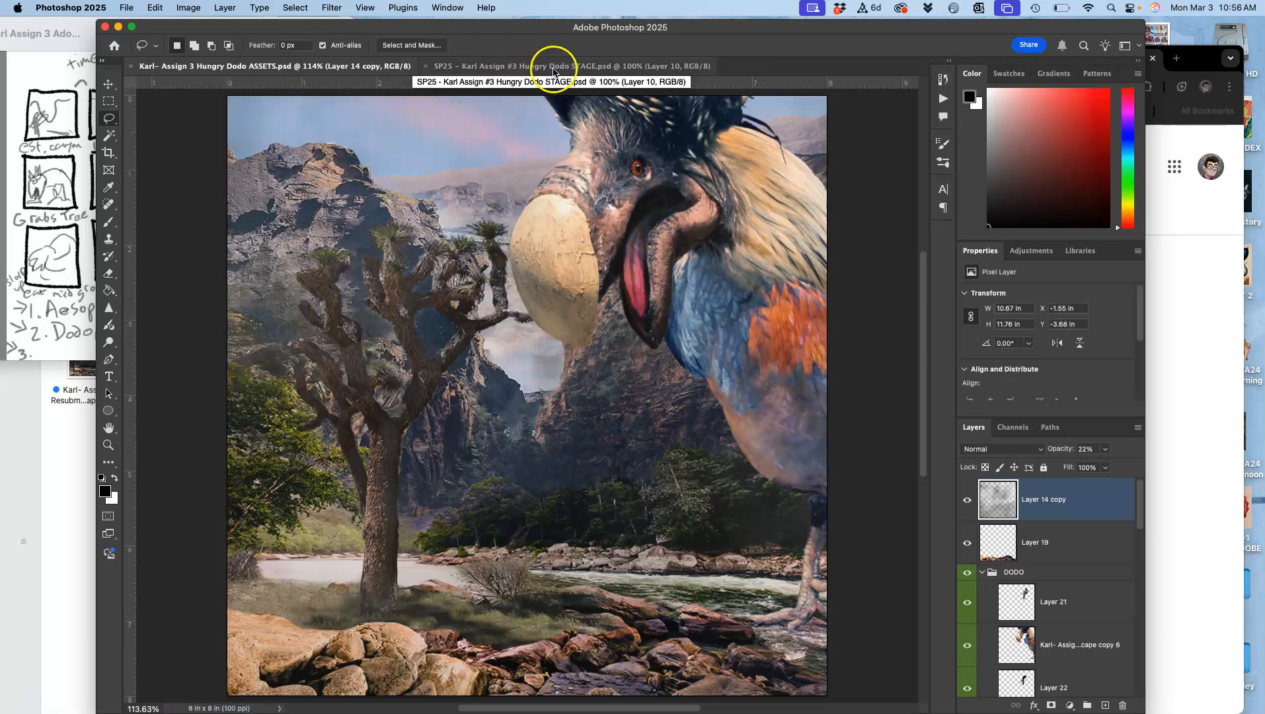
- Switch back to the STAGE document and show the Timeline
click(554, 66)
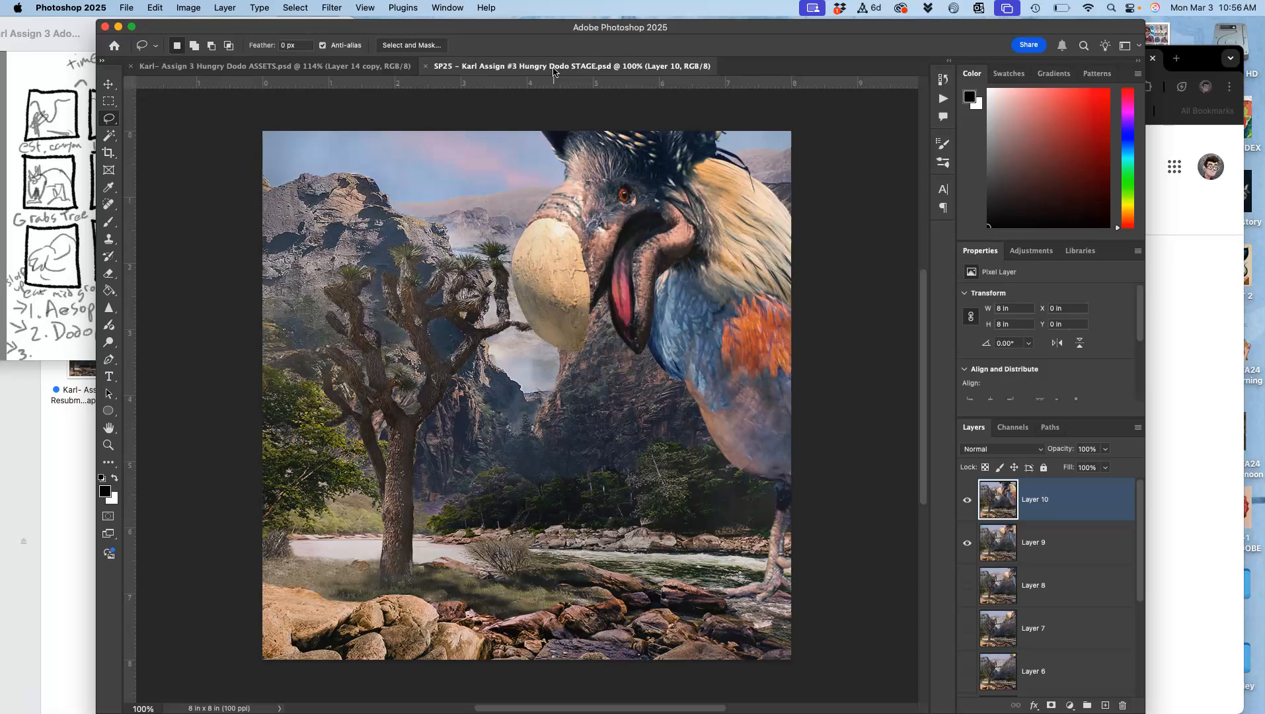
key(super+0)
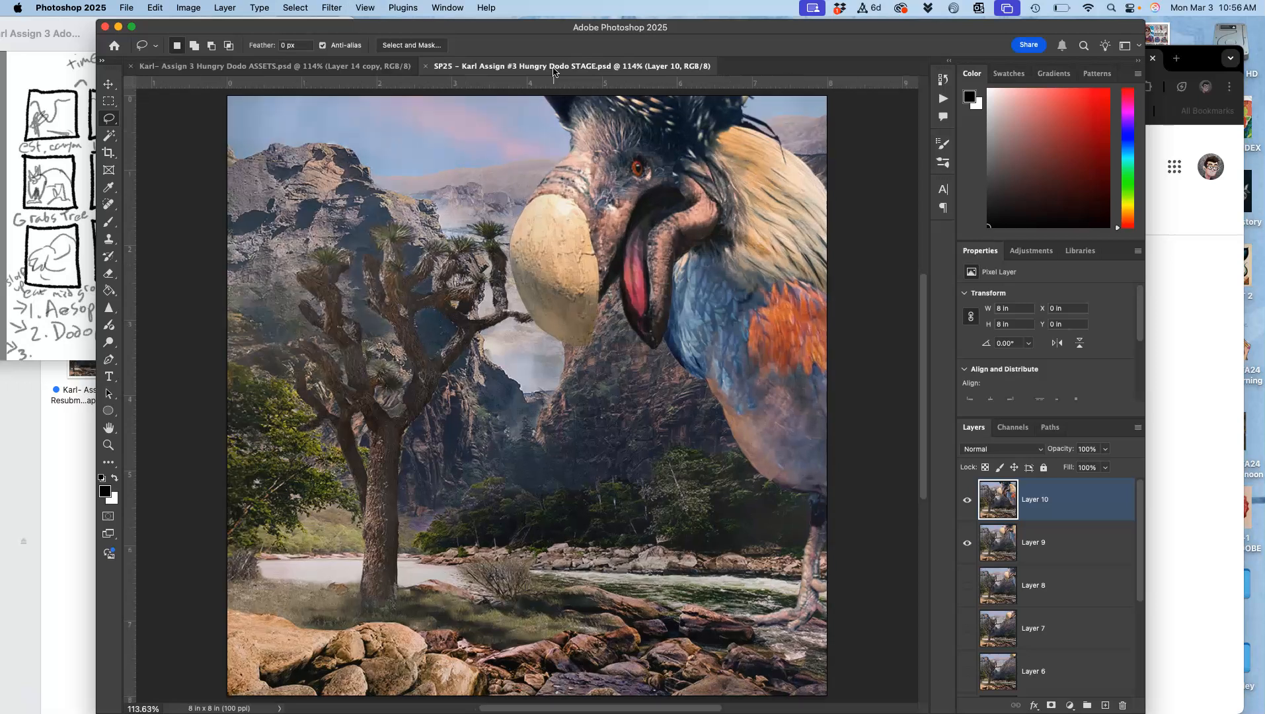
click(452, 9)
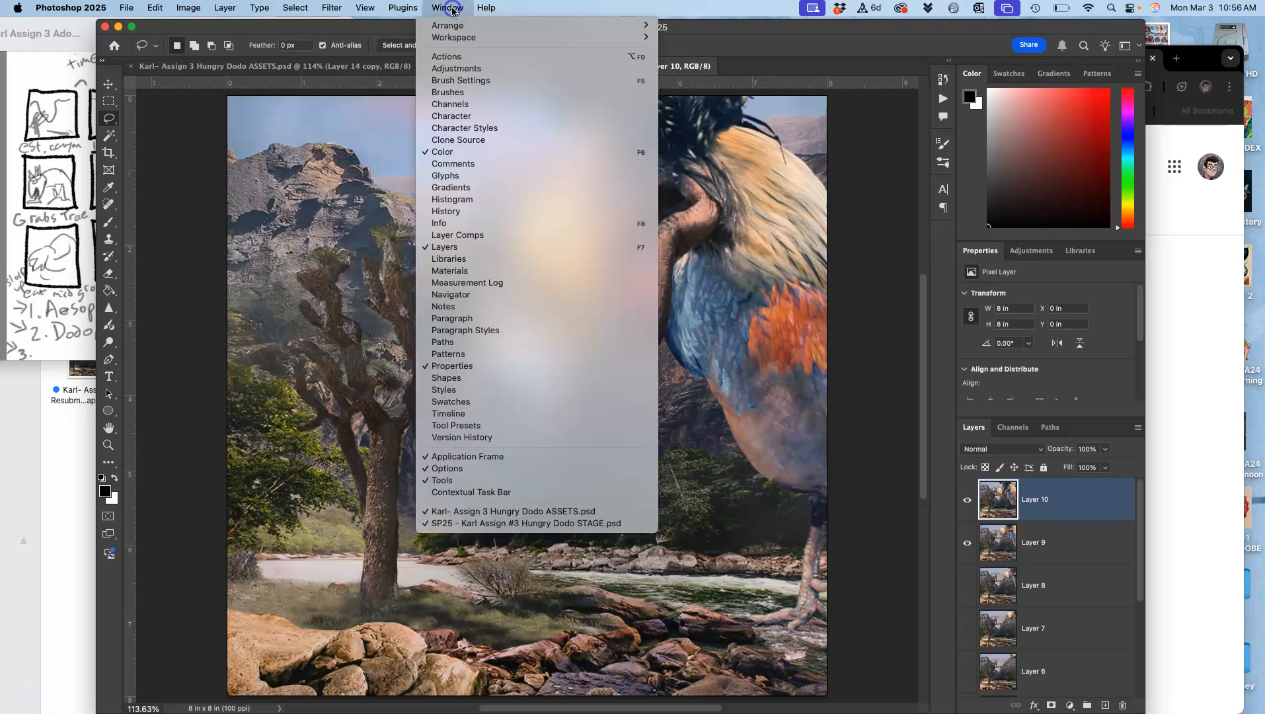
click(437, 413)
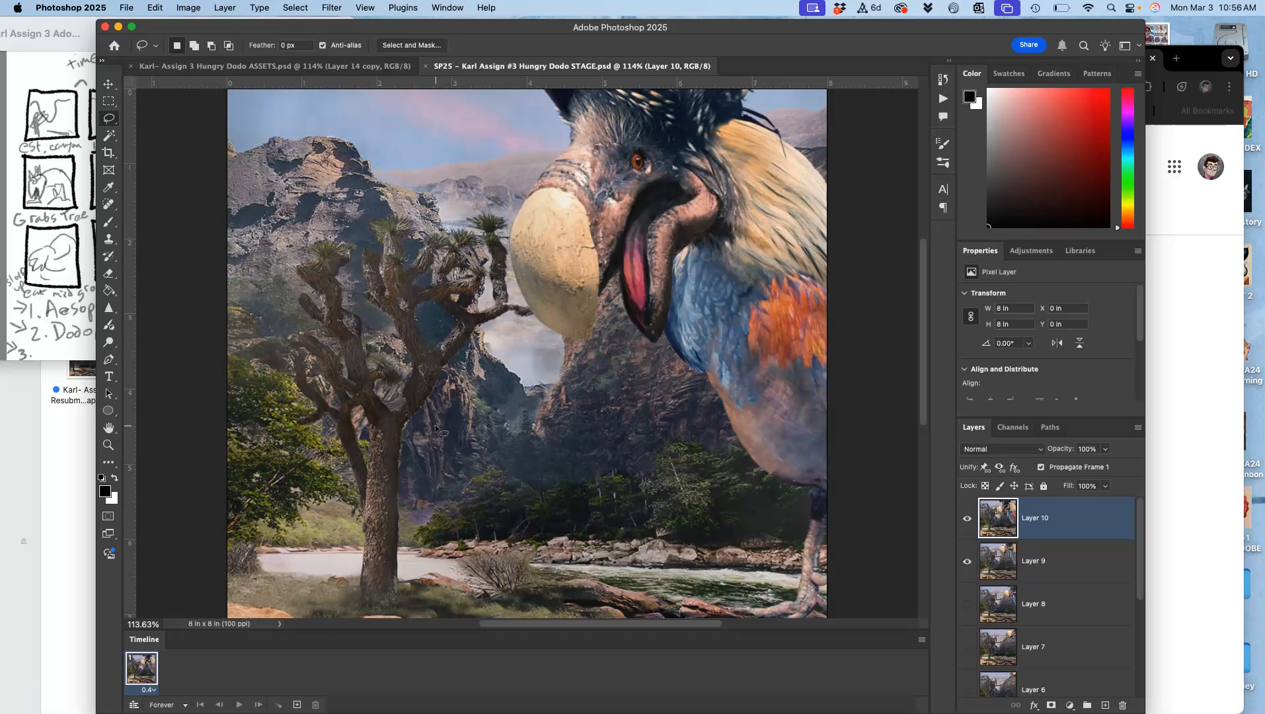
- Make animation frames from the STAGE document's layers
key(super+minus)
key(super+minus)
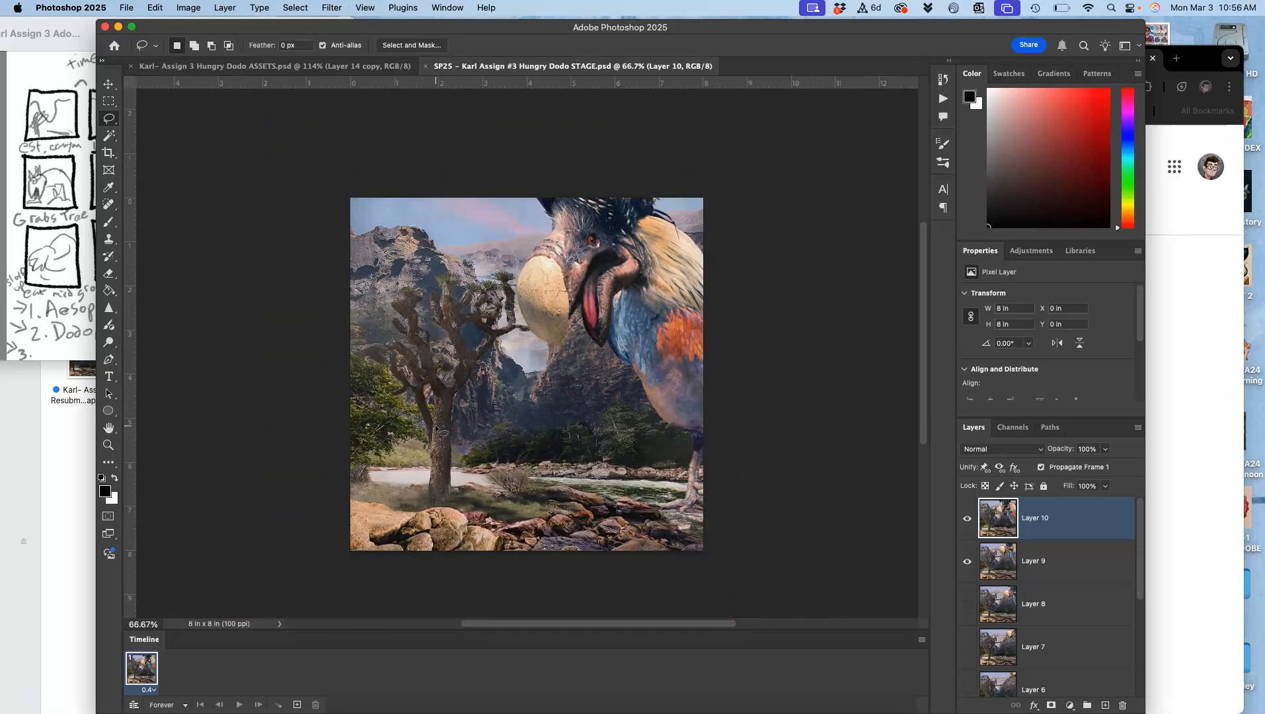
key(super+equal)
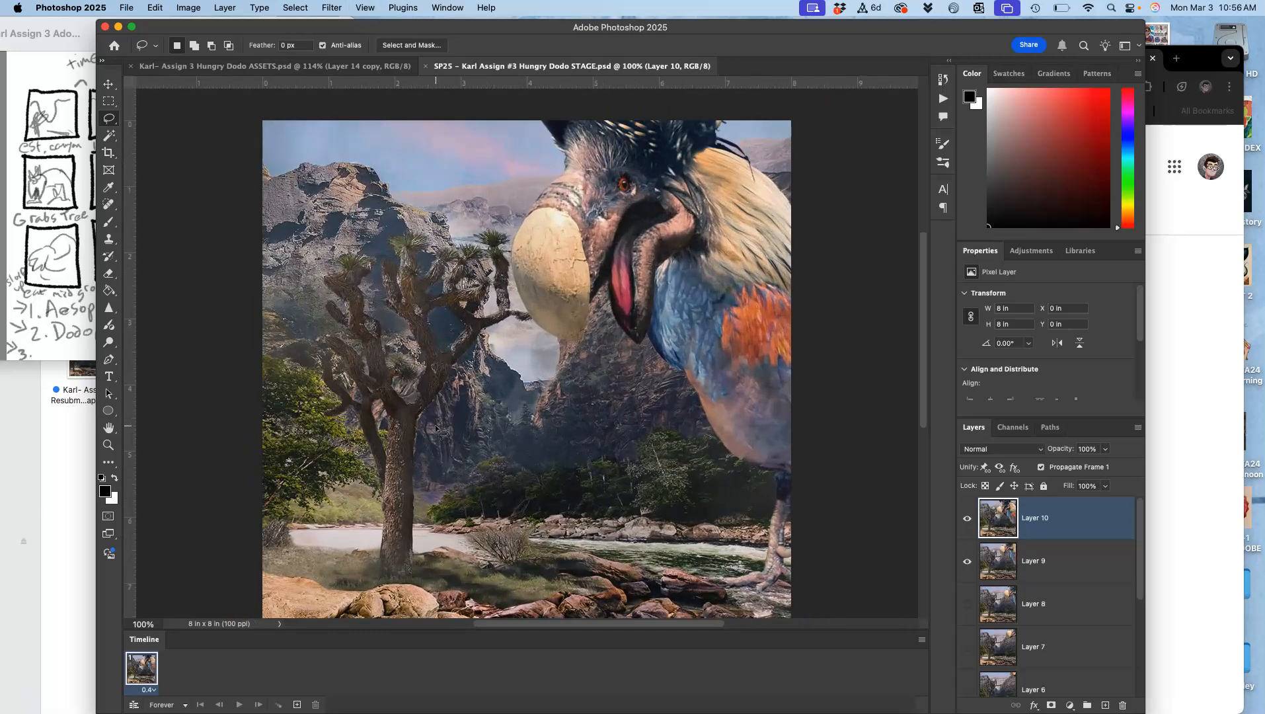
scroll(435, 428, down, 2)
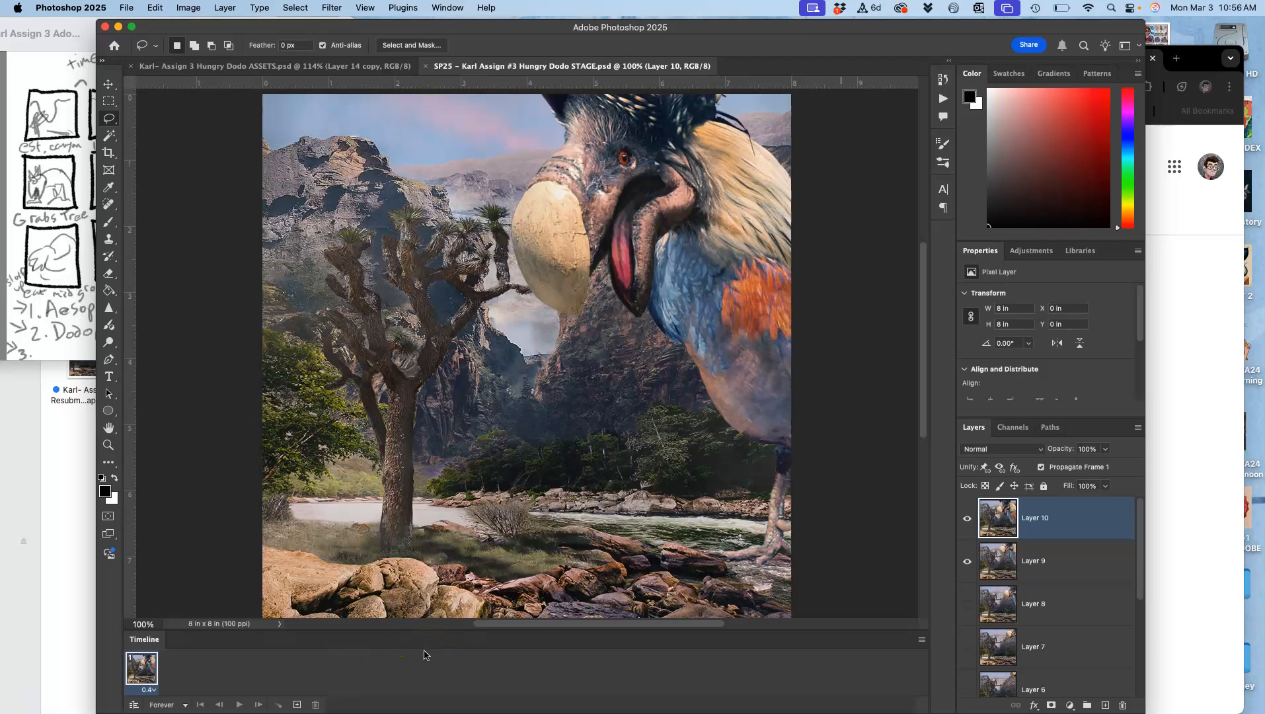
click(922, 640)
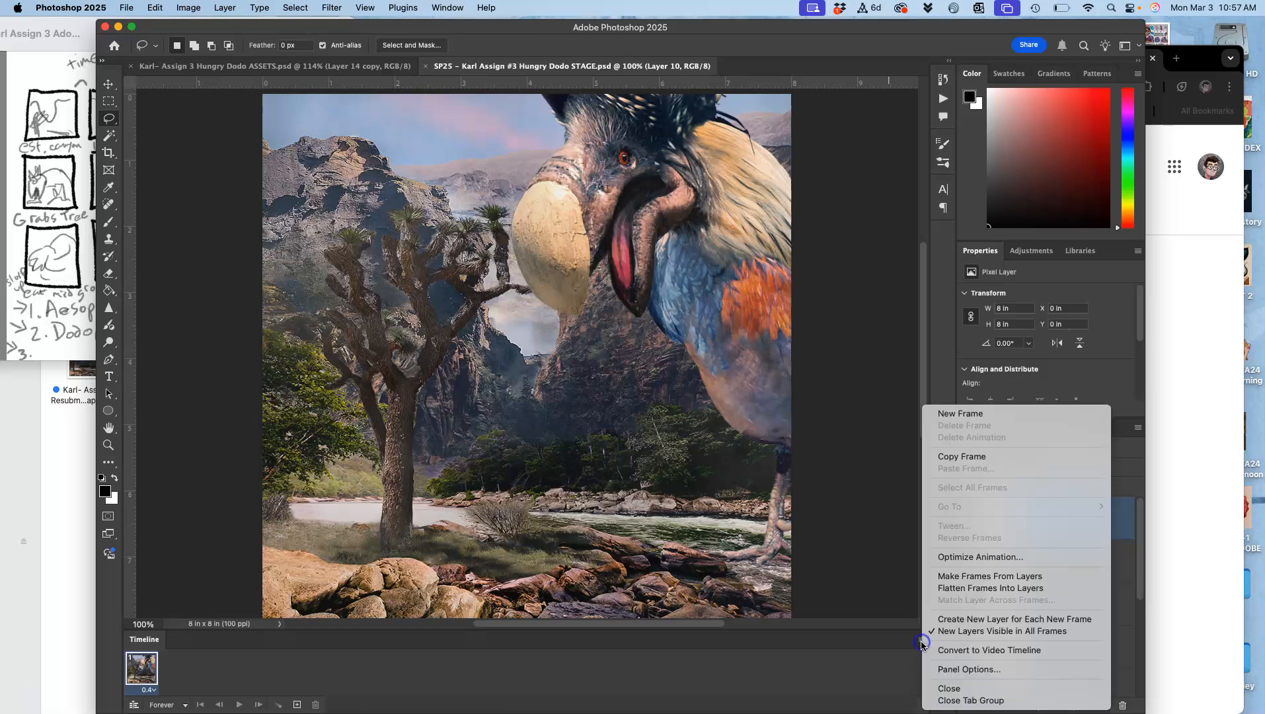
click(956, 575)
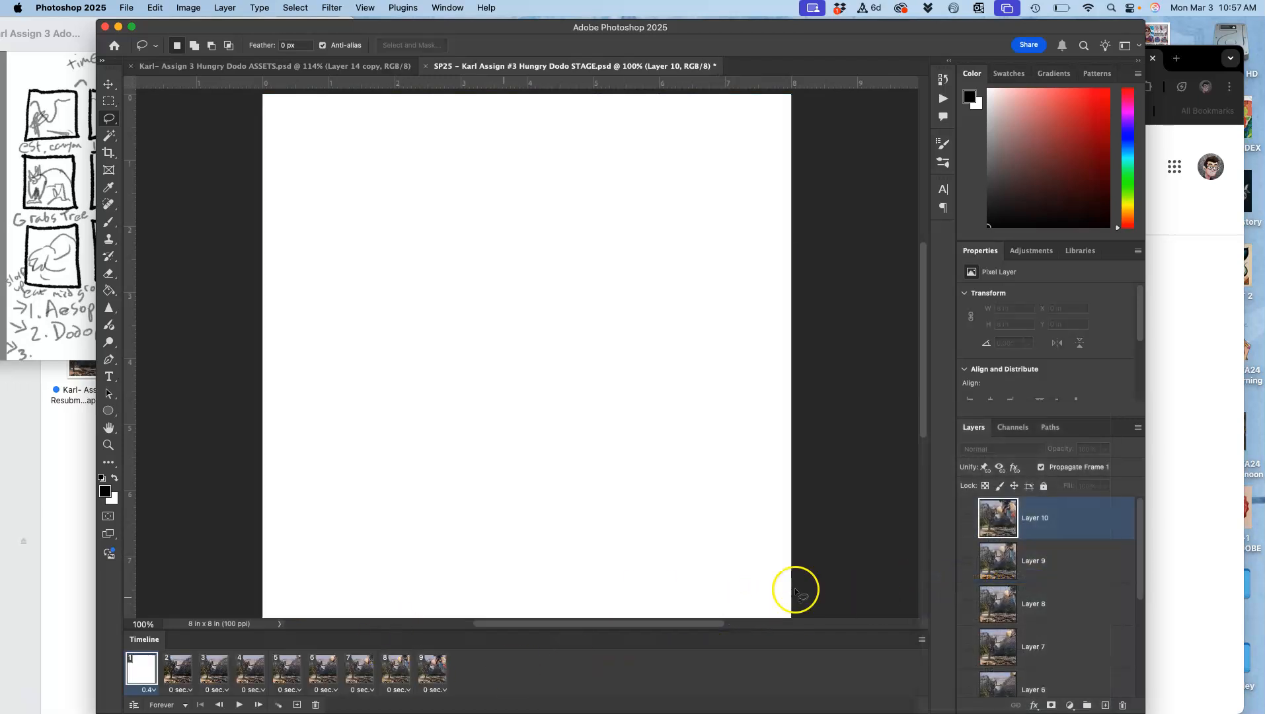
- Convert the white Background to a regular layer named Layer 0 and delete it, along with the empty first animation frame
scroll(1041, 586, down, 3)
scroll(1041, 586, down, 2)
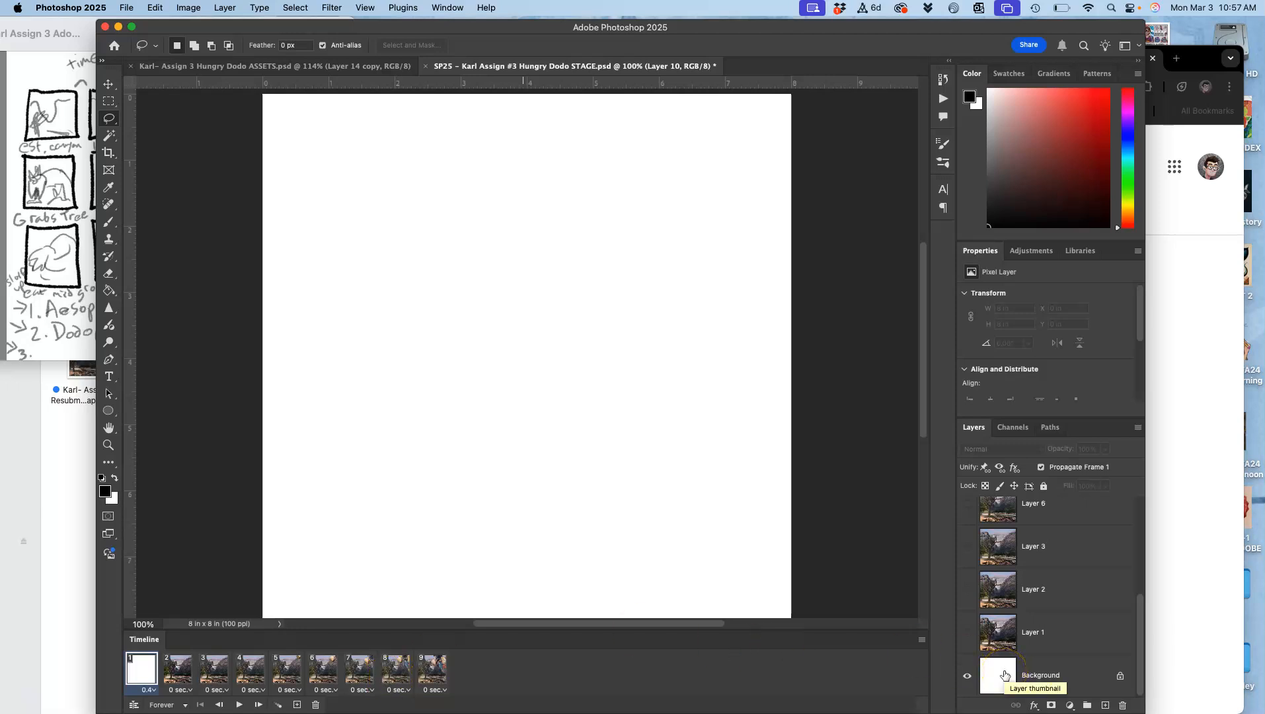
click(1036, 674)
double_click(1036, 674)
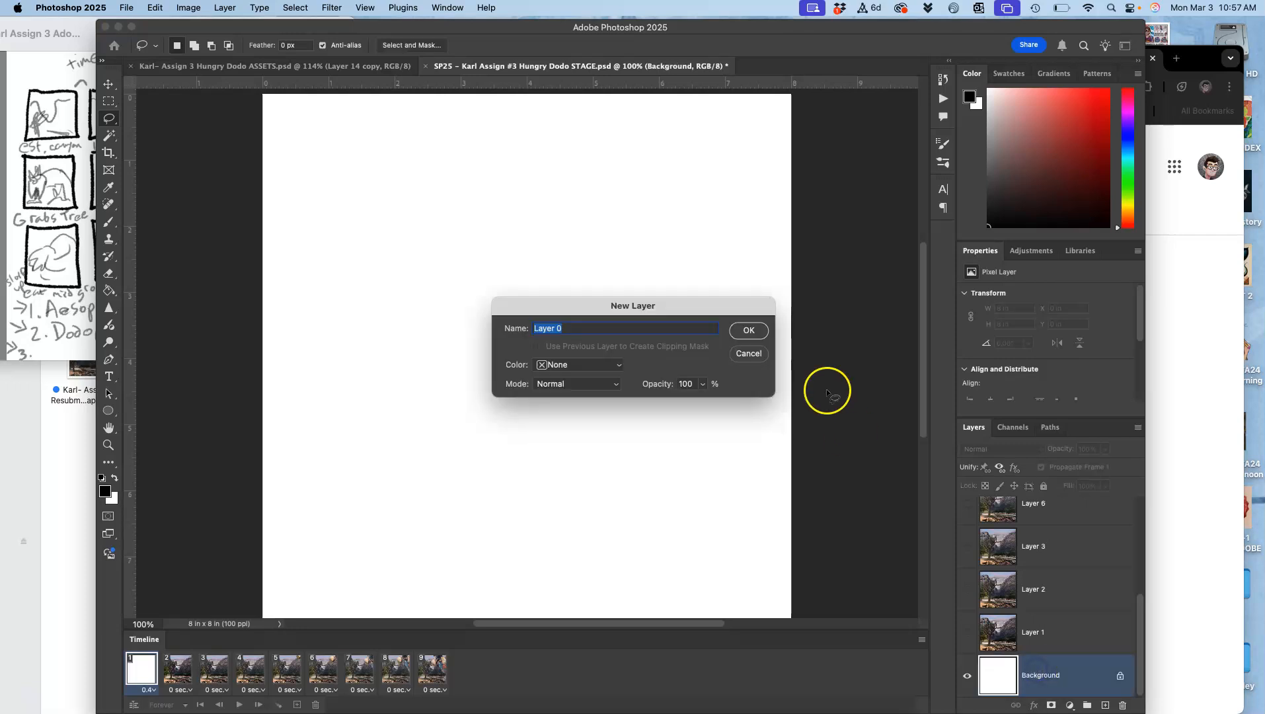
click(749, 329)
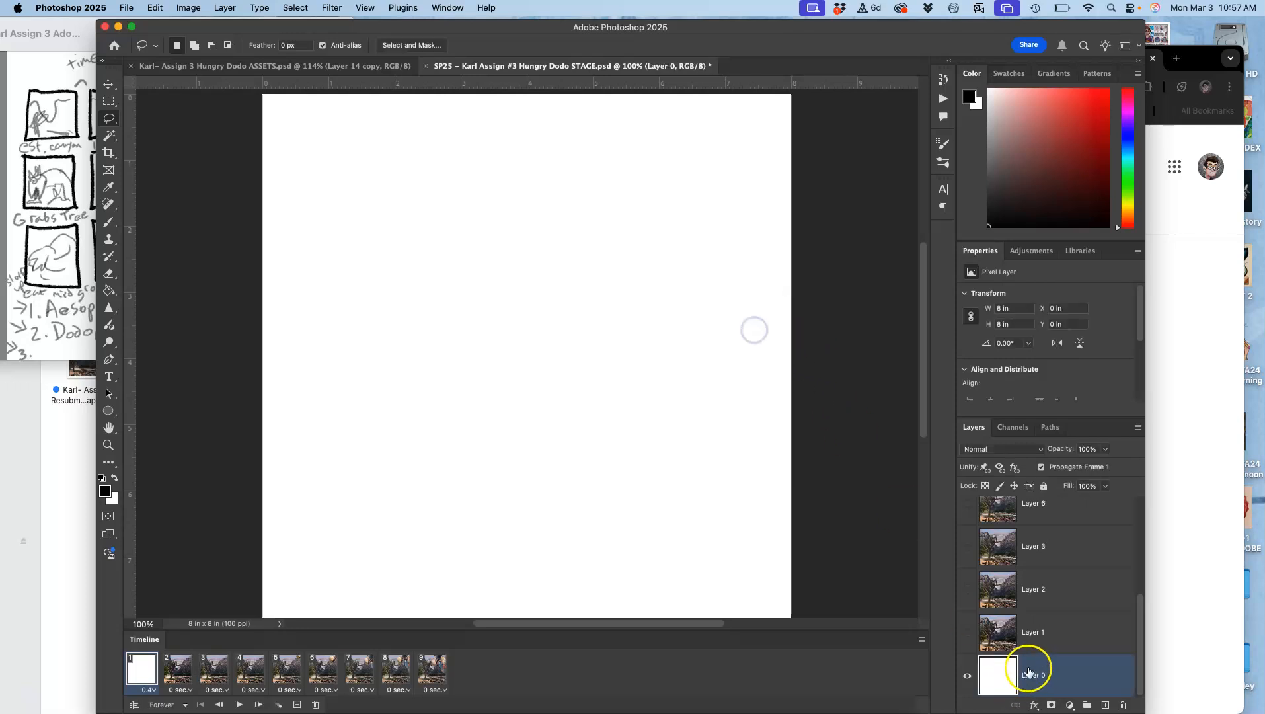
key(BackSpace)
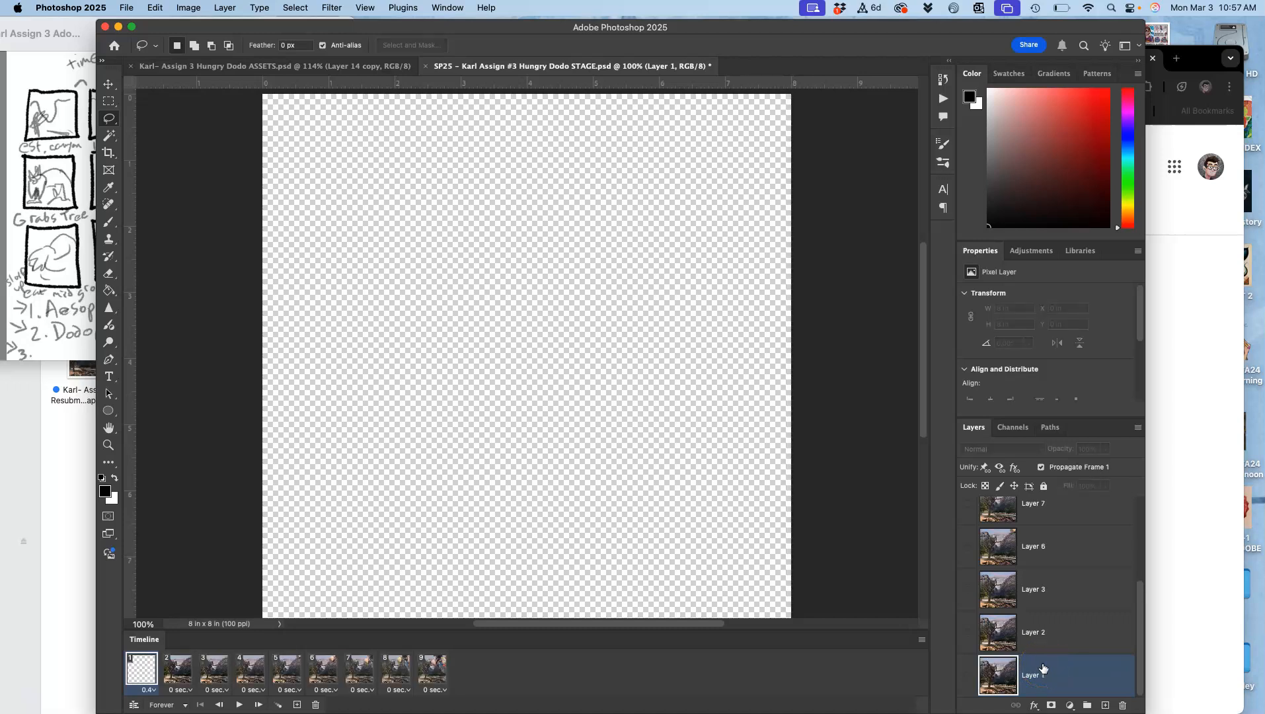
drag(149, 672, 315, 704)
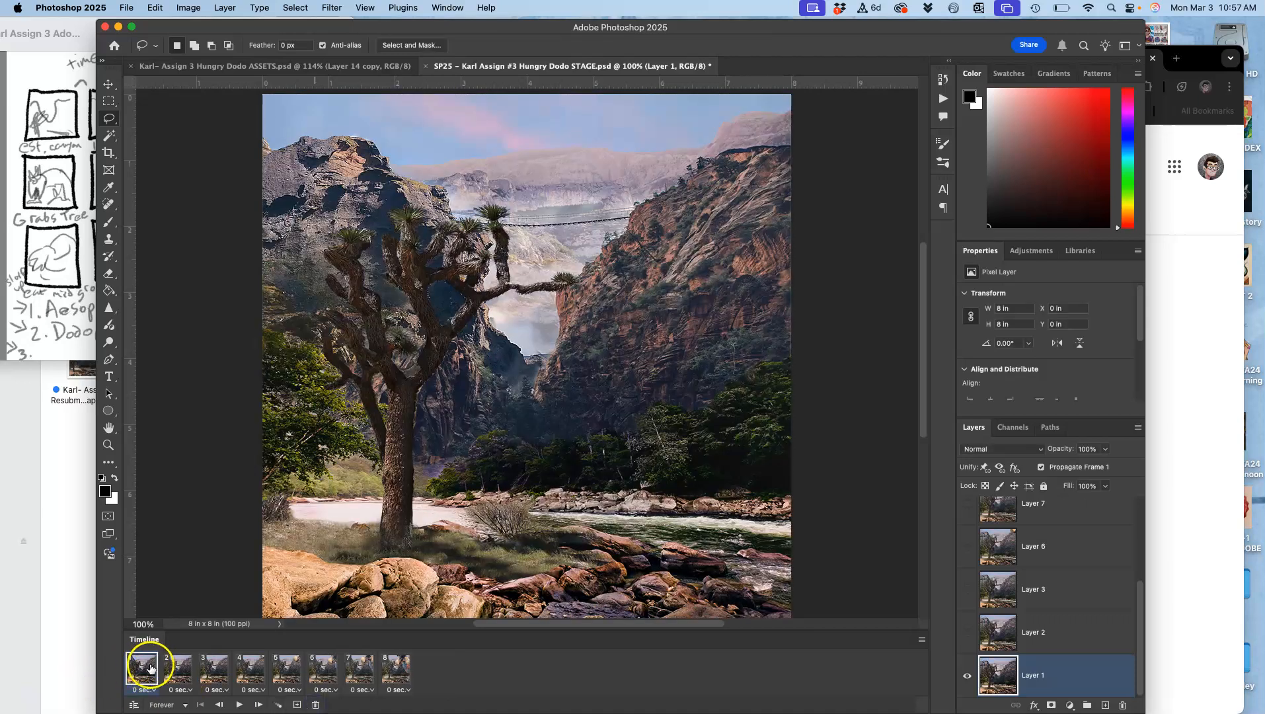
- Examine the order of the frame layers in the stack, from Layer 1 up to Layer 10 and back
scroll(1062, 536, up, 5)
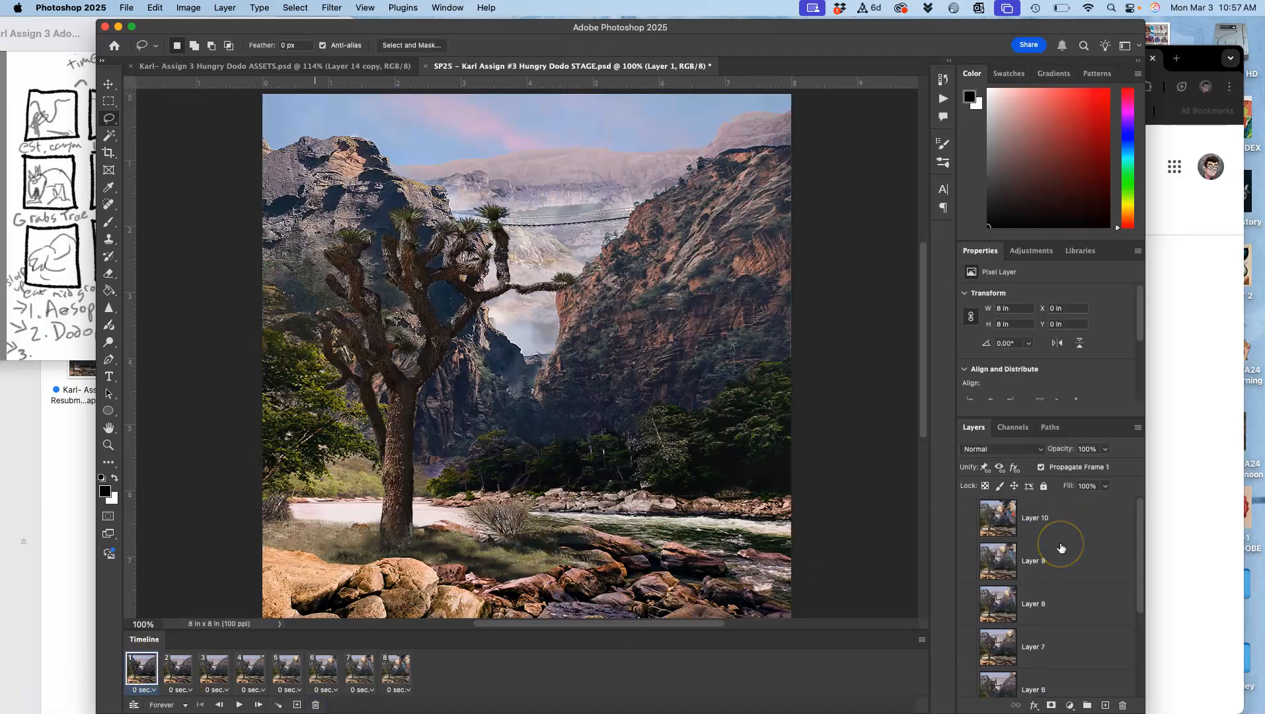
scroll(1060, 547, down, 5)
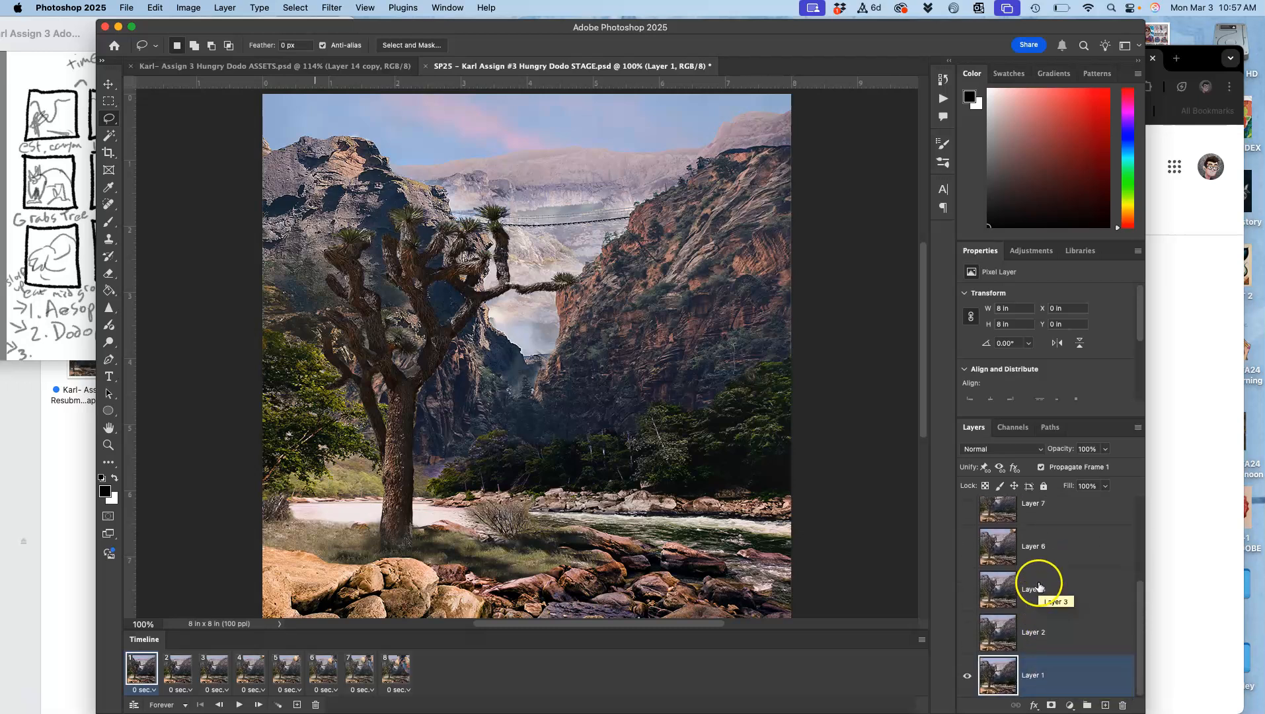
scroll(1044, 587, up, 2)
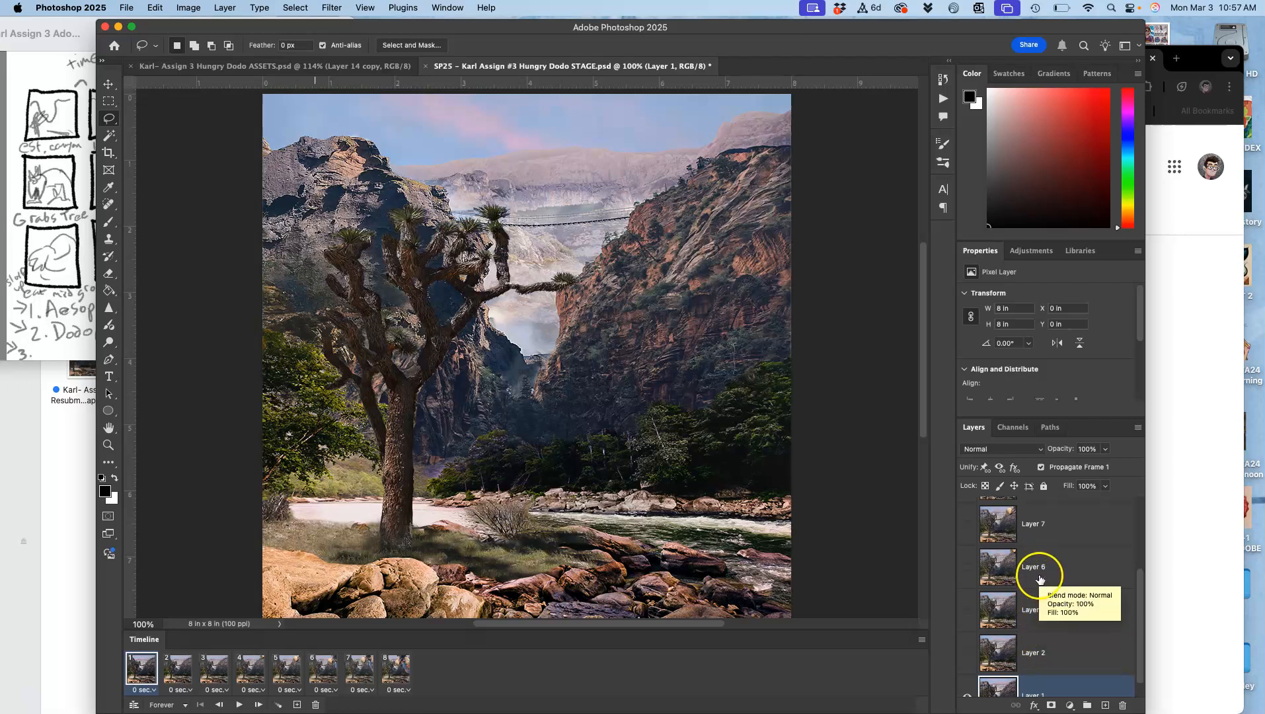
scroll(1039, 575, up, 3)
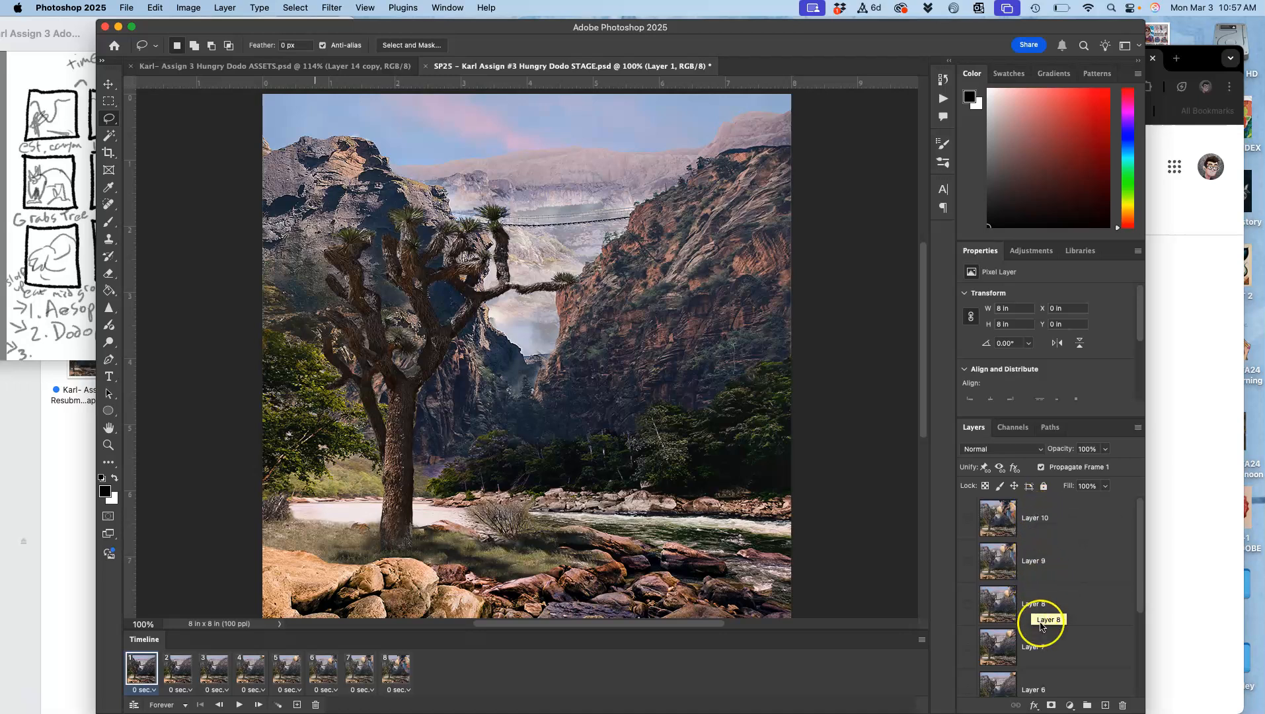
scroll(1034, 635, down, 3)
scroll(1022, 648, down, 1)
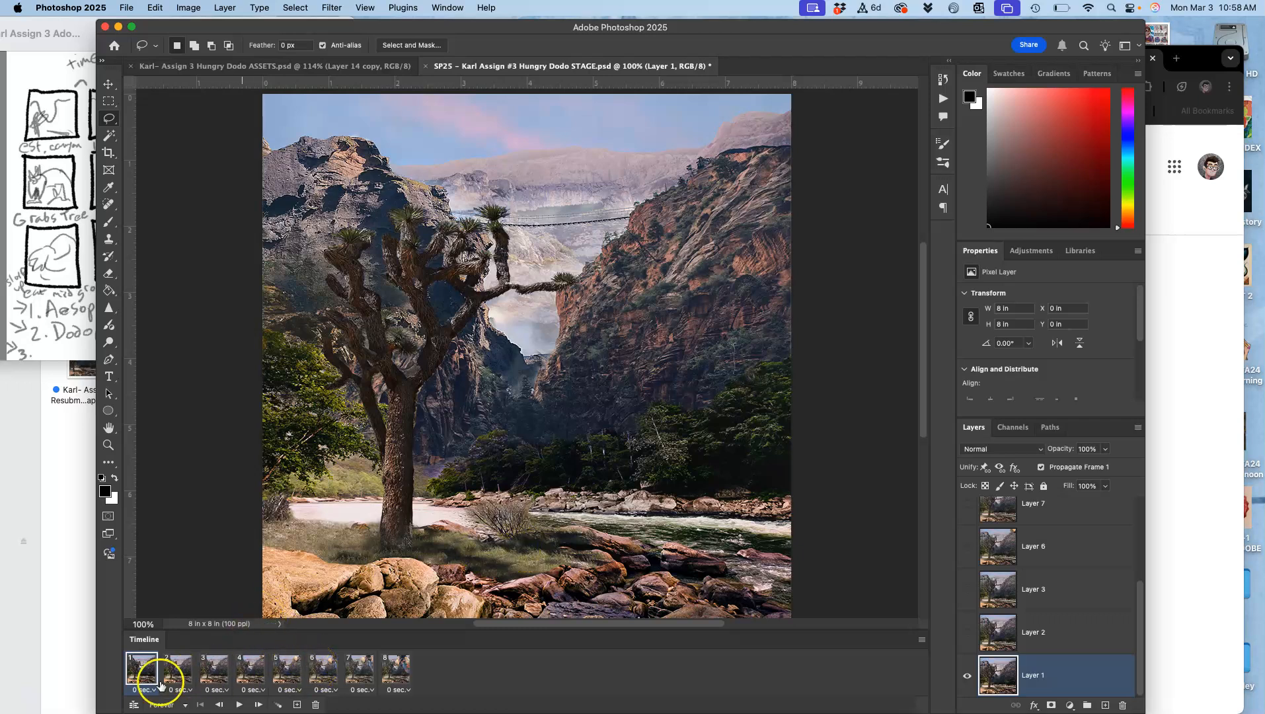
- Review the dodo's entrance by stepping through the animation frames from frame 2 to frame 8 and back to frame 4
click(182, 673)
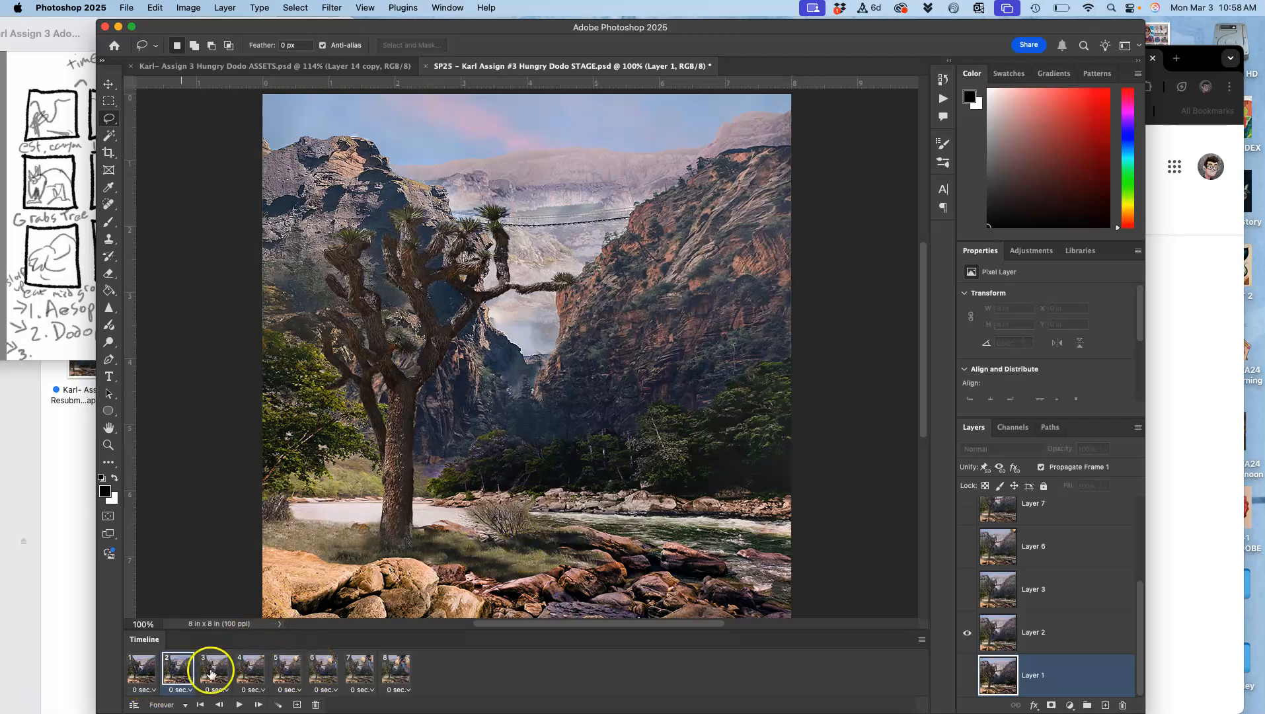
click(211, 673)
click(254, 669)
click(295, 671)
click(320, 670)
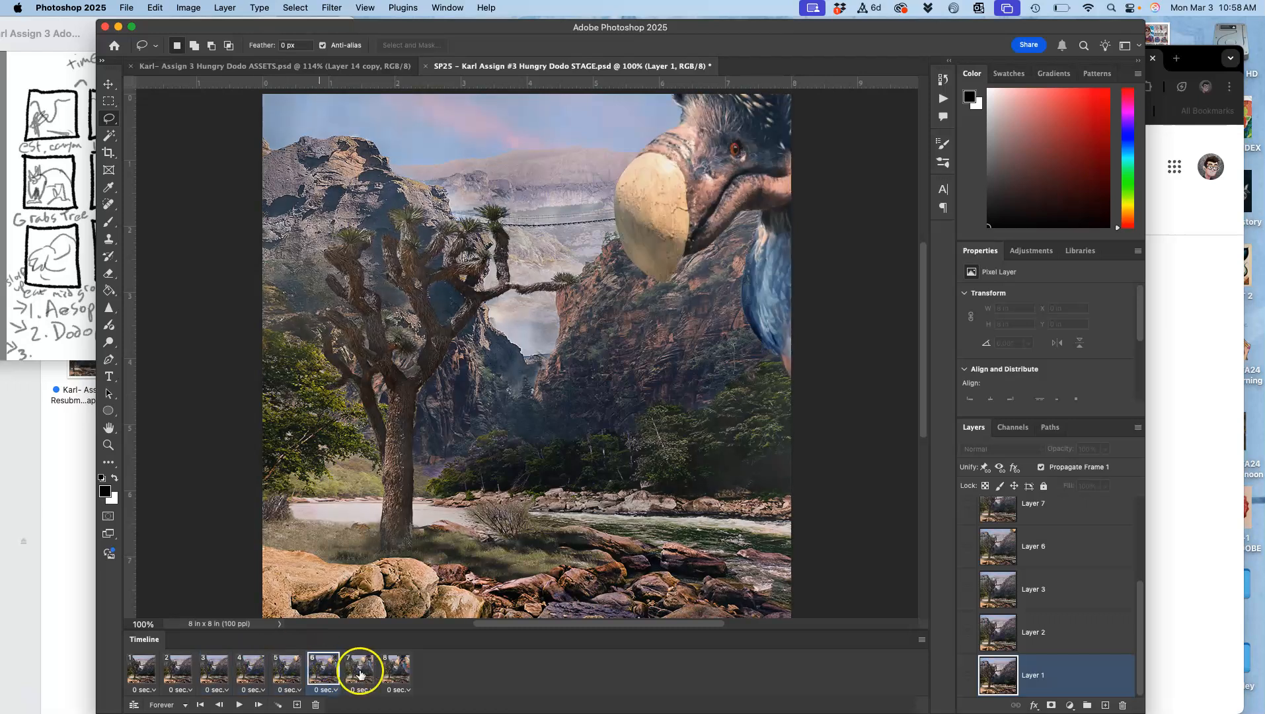
click(360, 673)
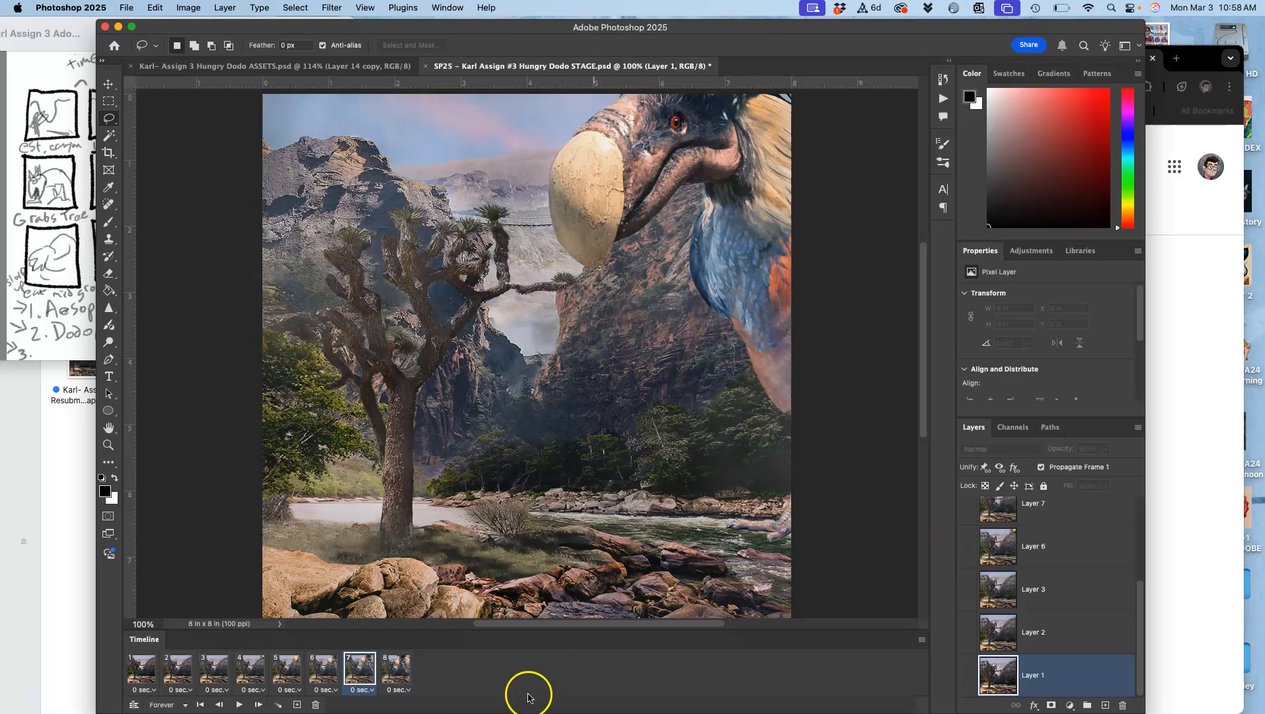
click(388, 671)
click(357, 674)
click(324, 676)
click(290, 674)
click(262, 674)
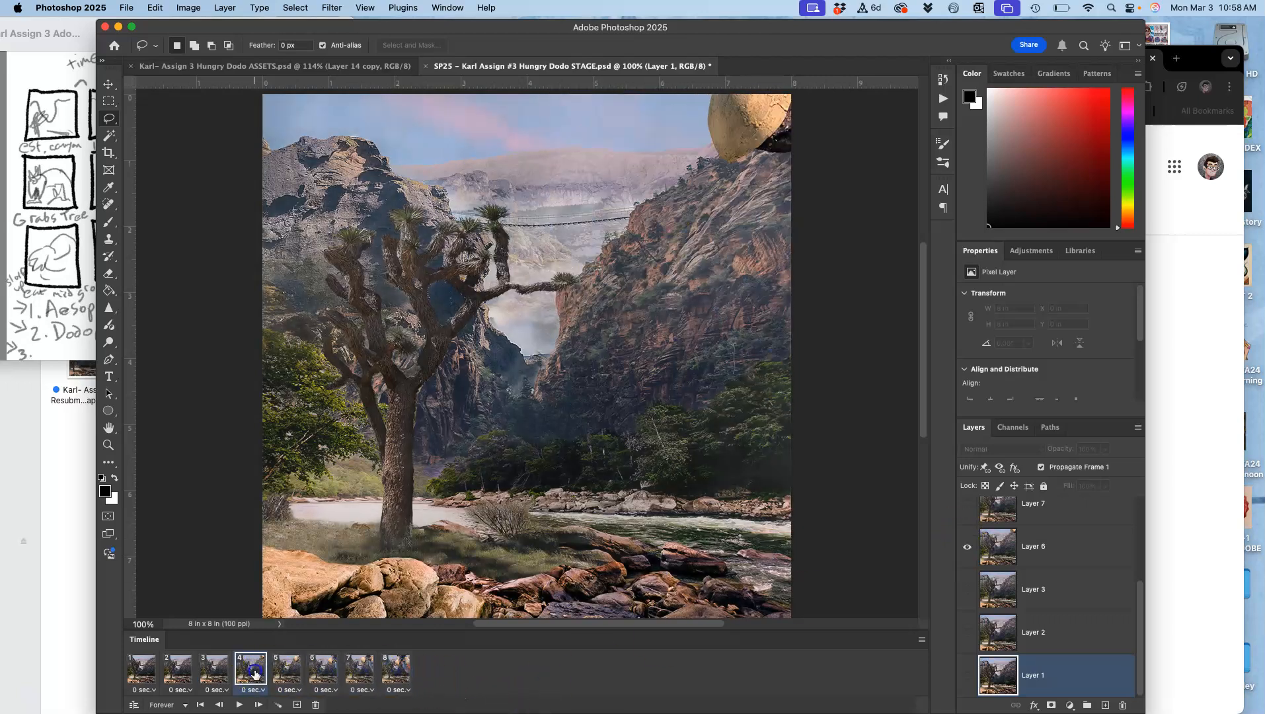
- Review the dodo's entrance frame by frame, going back to frame 1, forward to frame 8, and back to frame 5
click(215, 672)
click(181, 675)
click(149, 675)
click(178, 674)
click(217, 673)
click(251, 673)
click(289, 673)
click(329, 668)
click(357, 669)
click(398, 667)
click(362, 671)
click(316, 677)
click(286, 679)
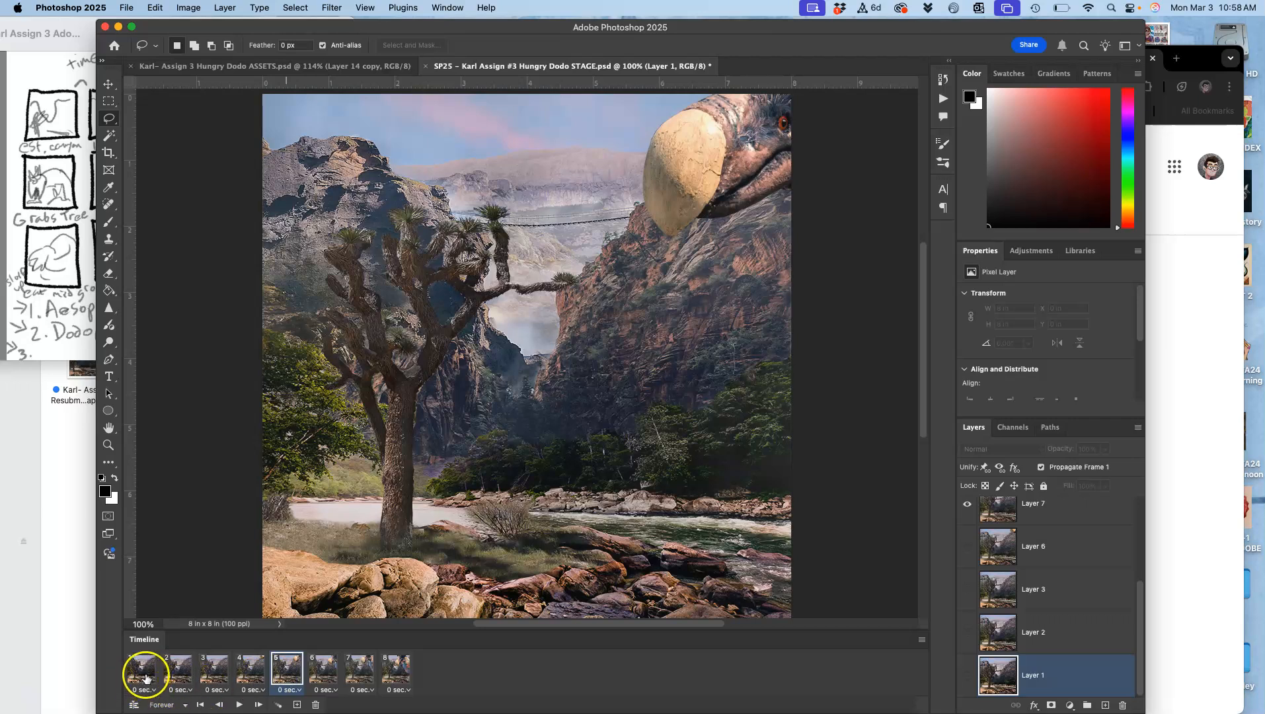
- Set the delay of all eight animation frames to 0.4 seconds and preview the looping animation
click(145, 675)
drag(140, 699, 204, 695)
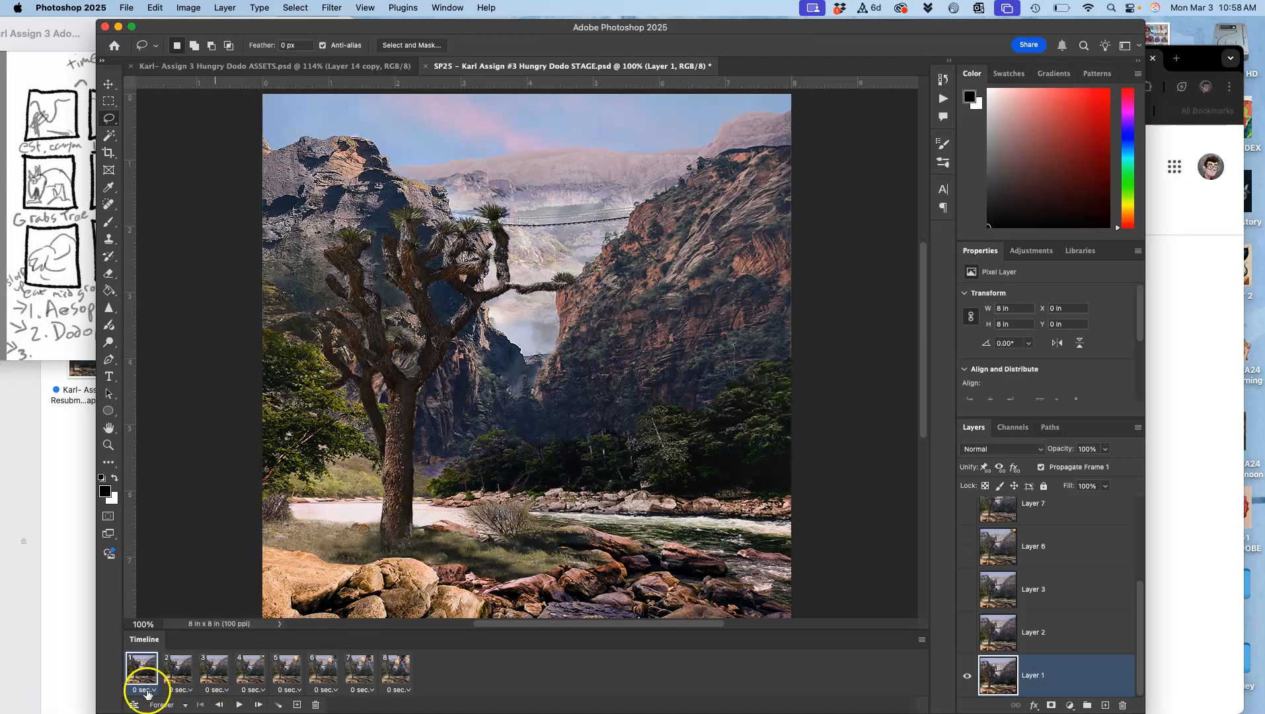
click(147, 690)
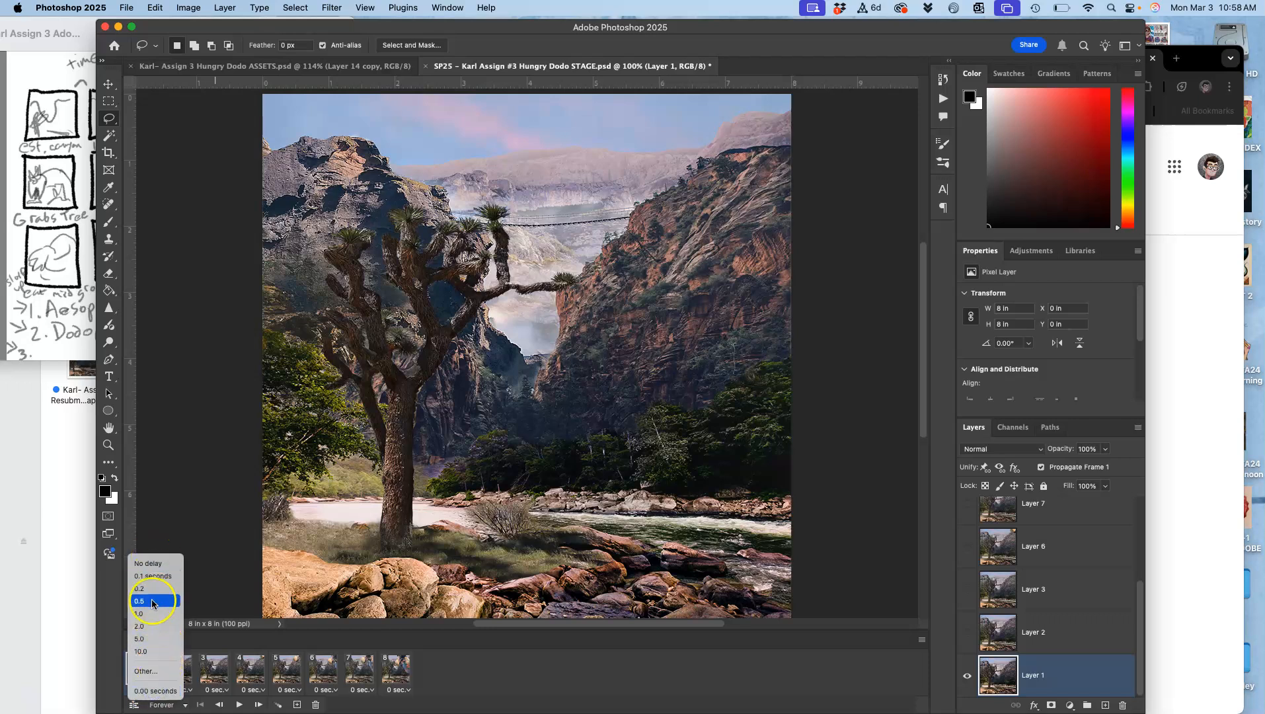
click(284, 649)
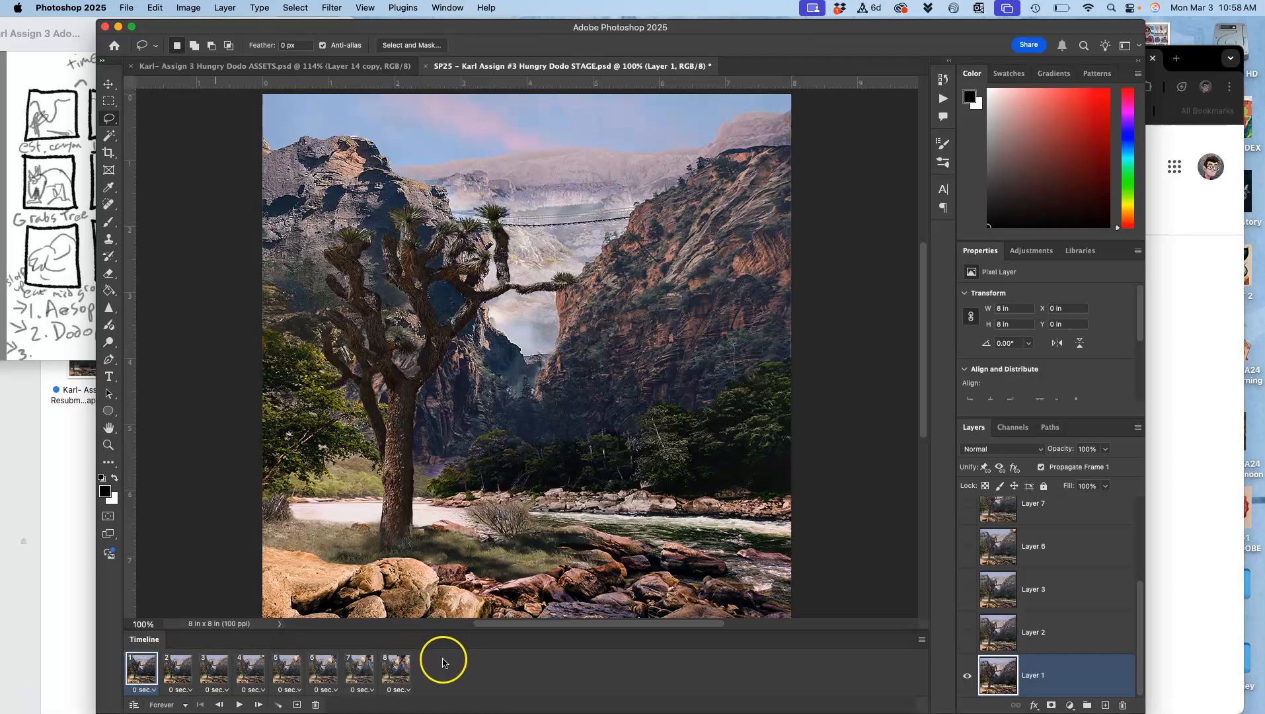
shift+click(395, 672)
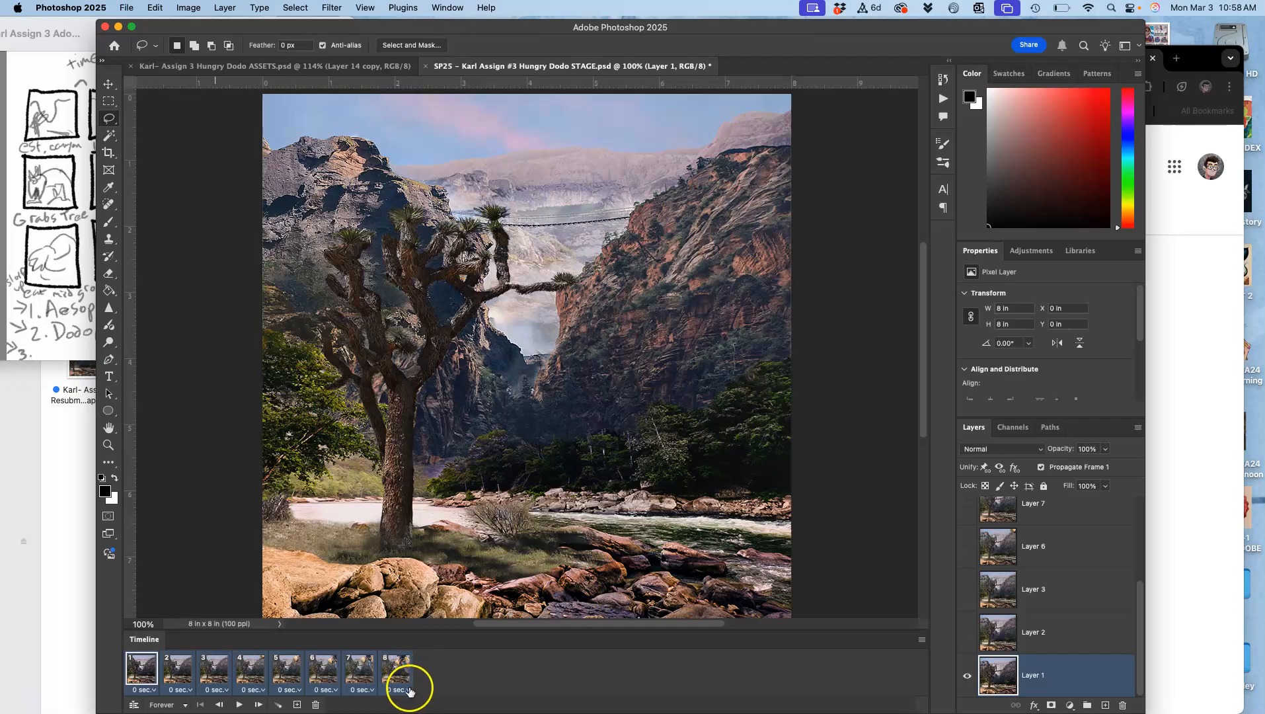
click(407, 689)
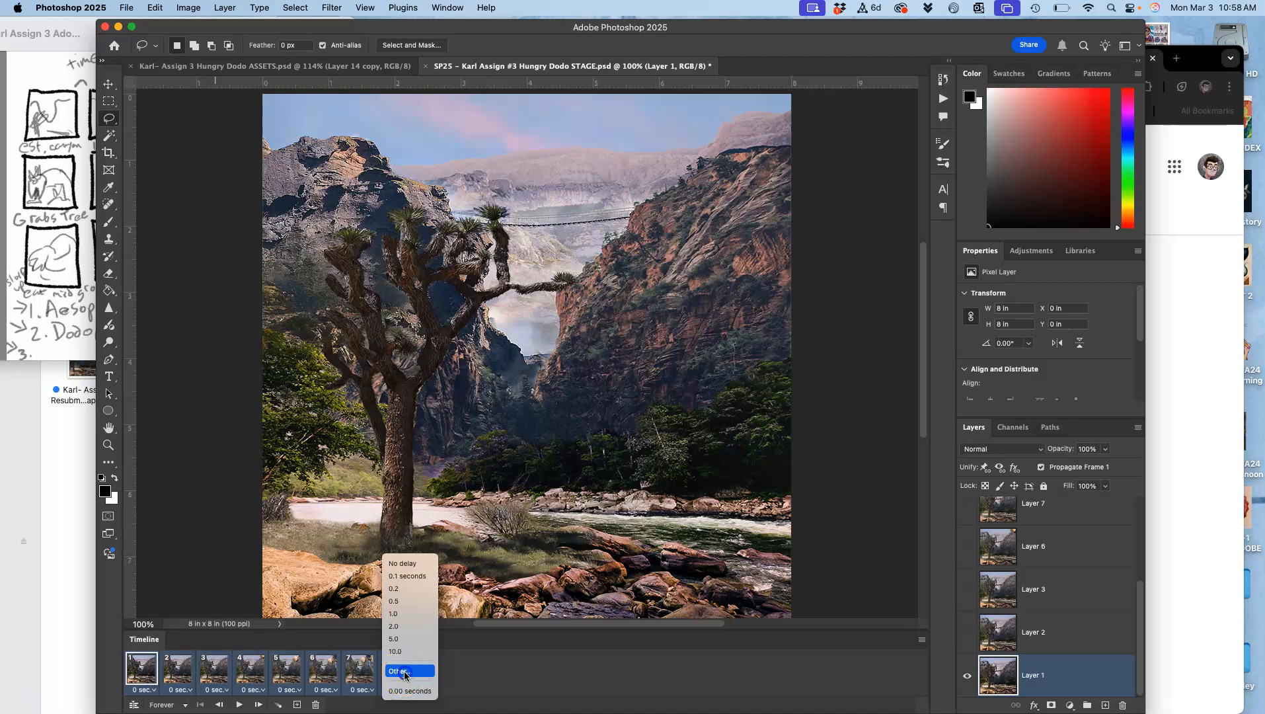
click(405, 671)
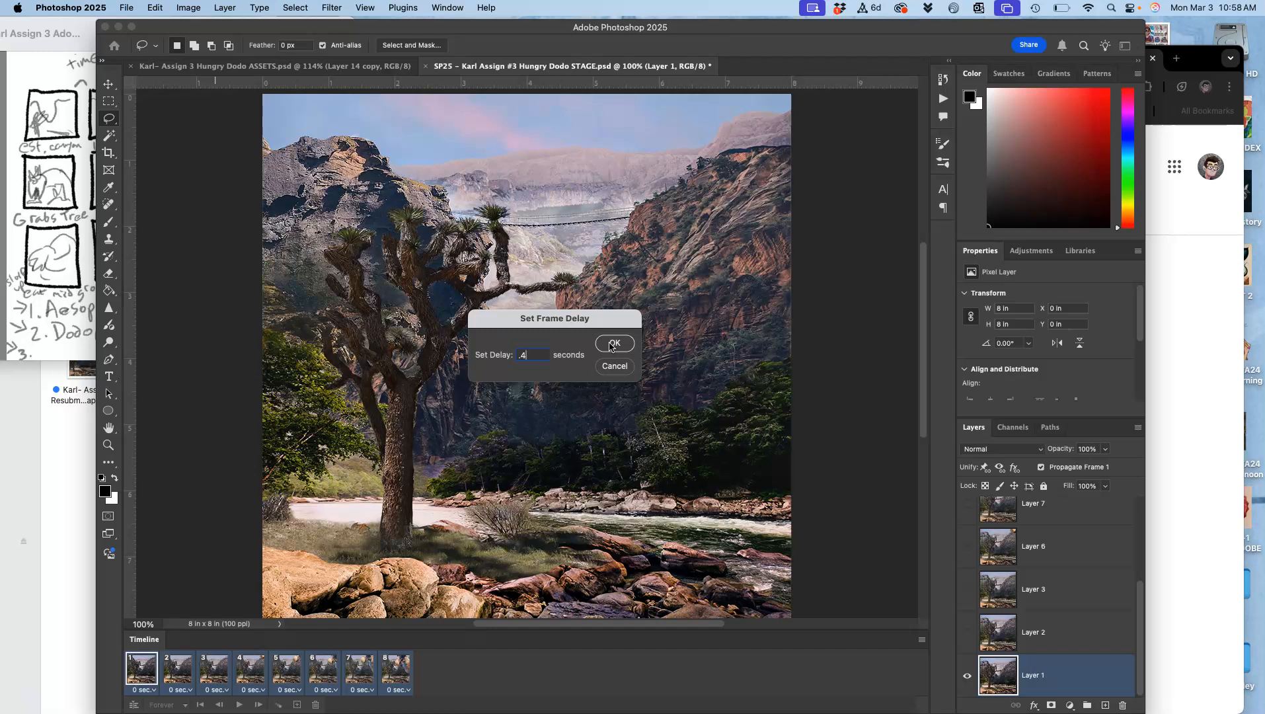
click(613, 343)
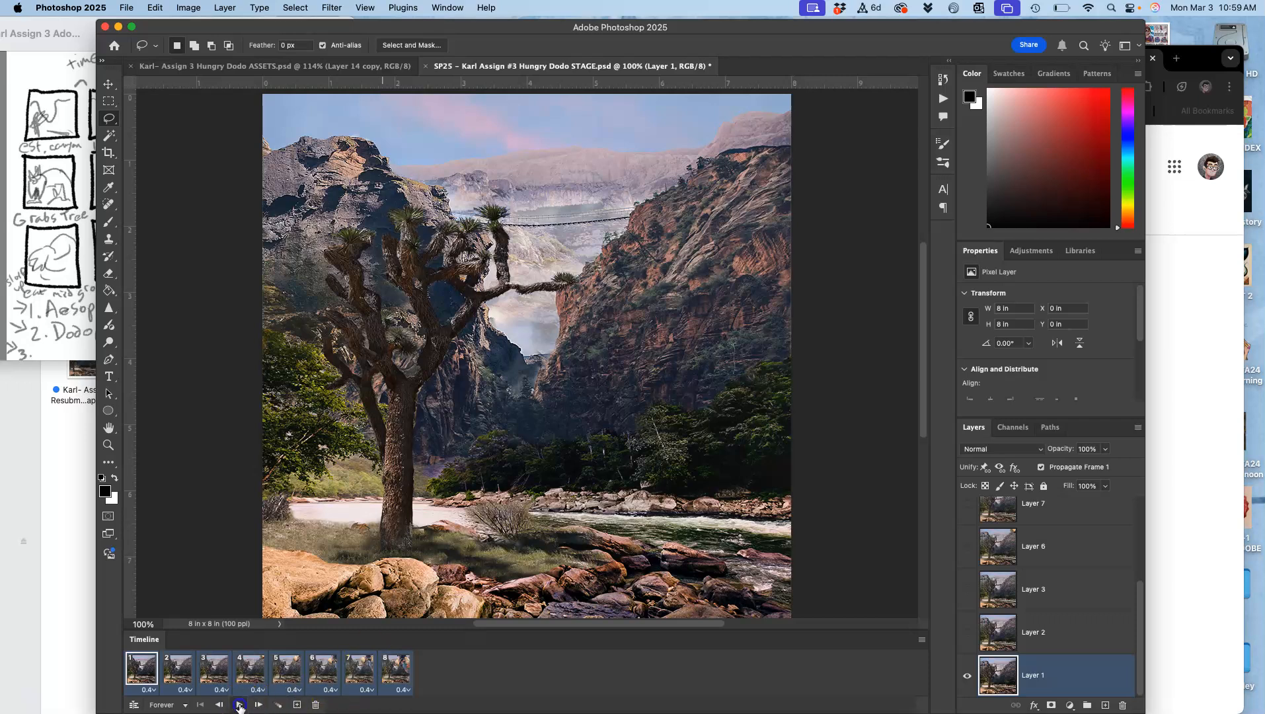
click(240, 704)
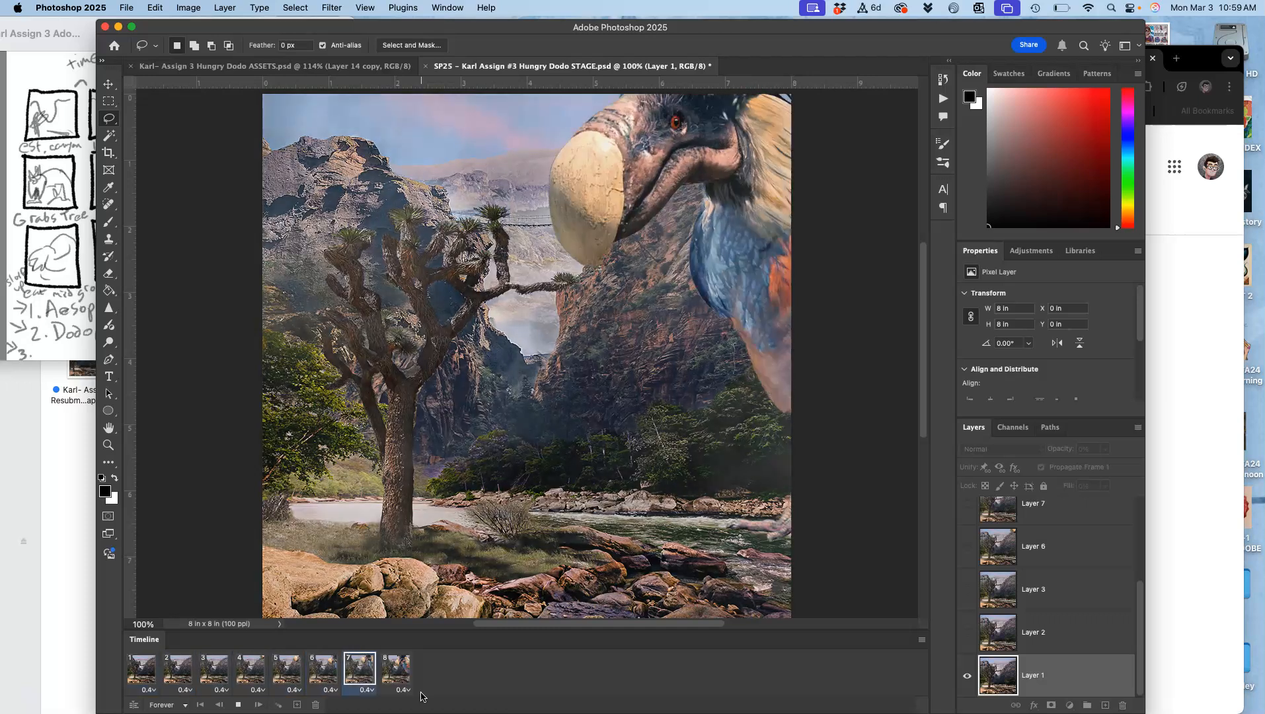
click(239, 704)
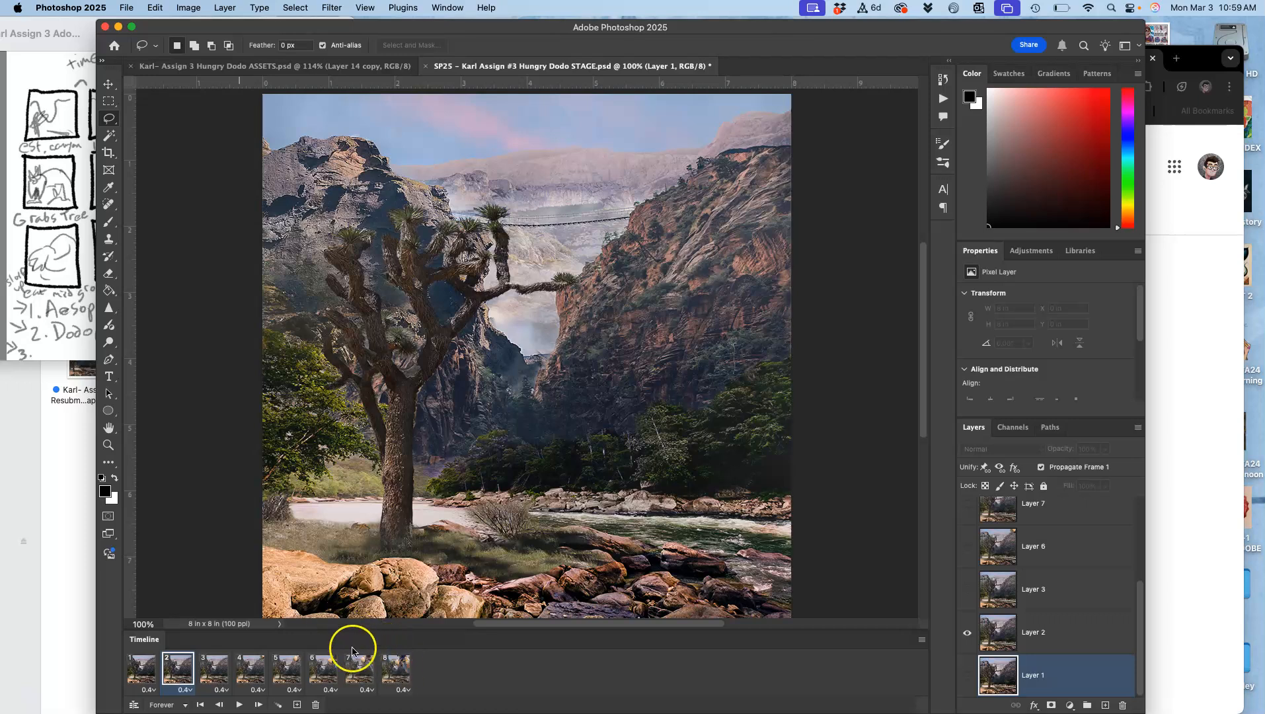
- Delete all of the animation frames and close the timeline, fitting the STAGE document to the screen
click(395, 664)
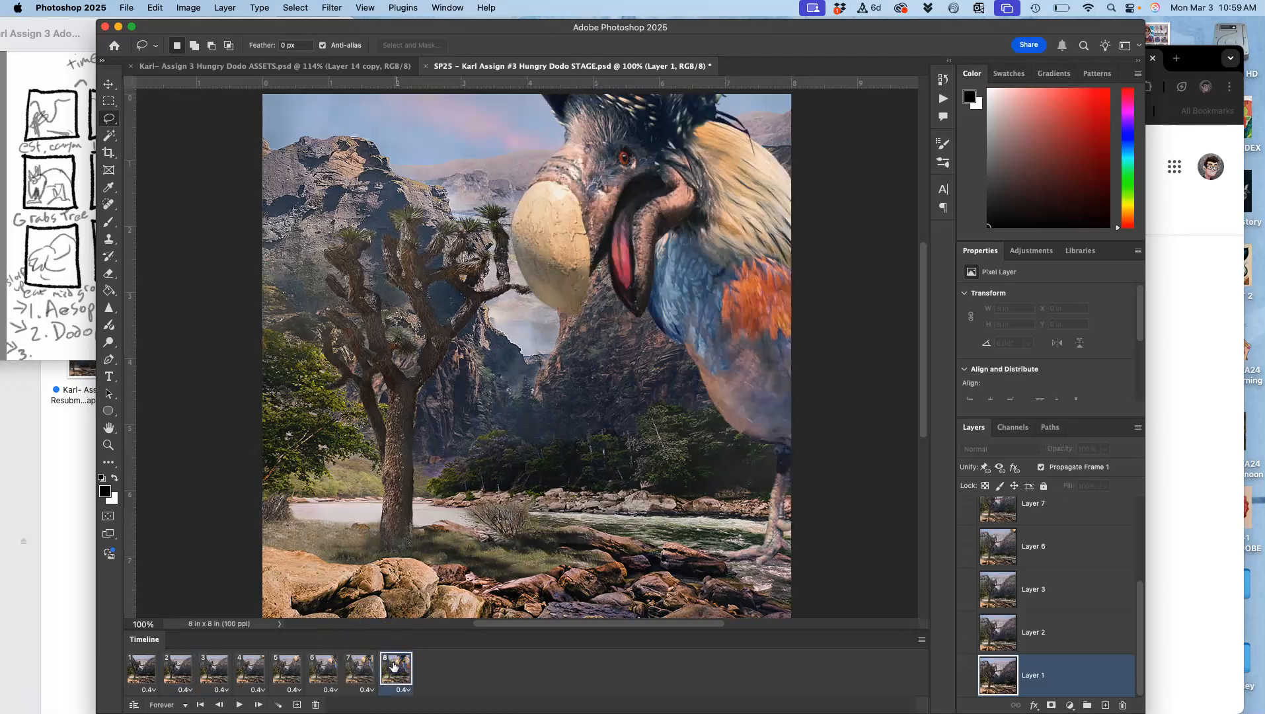
shift+click(144, 666)
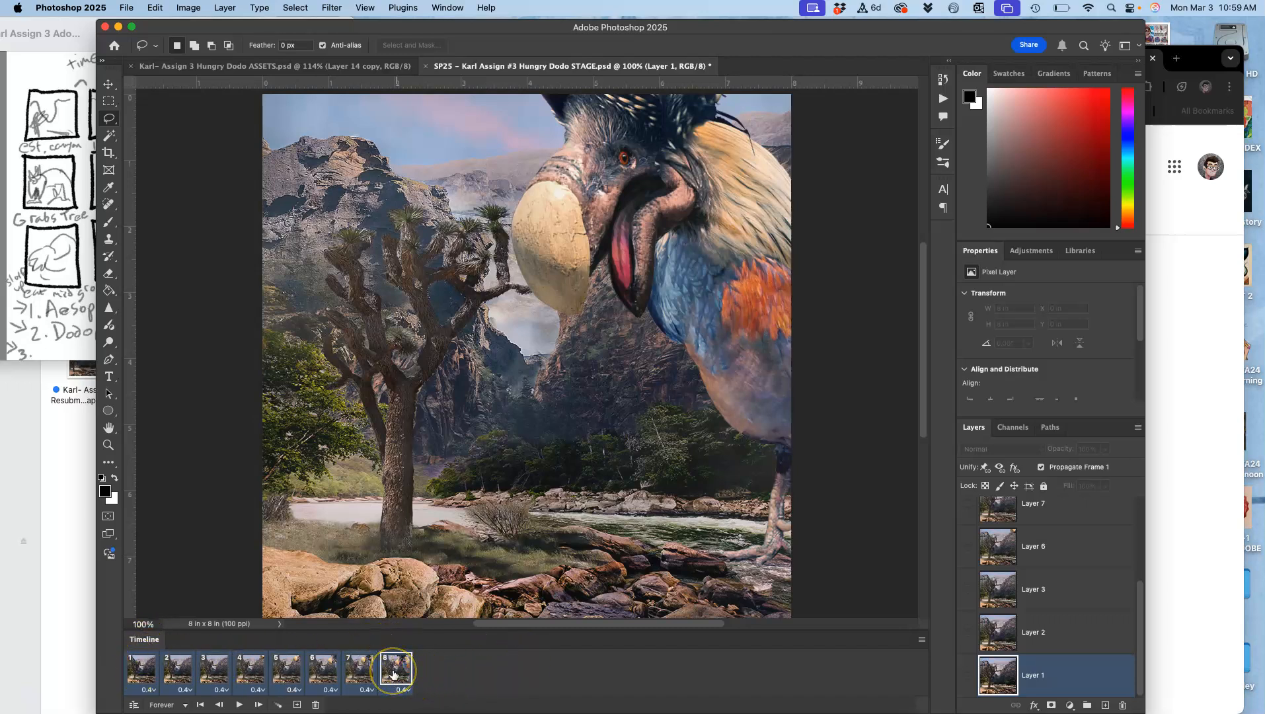
drag(393, 698, 315, 706)
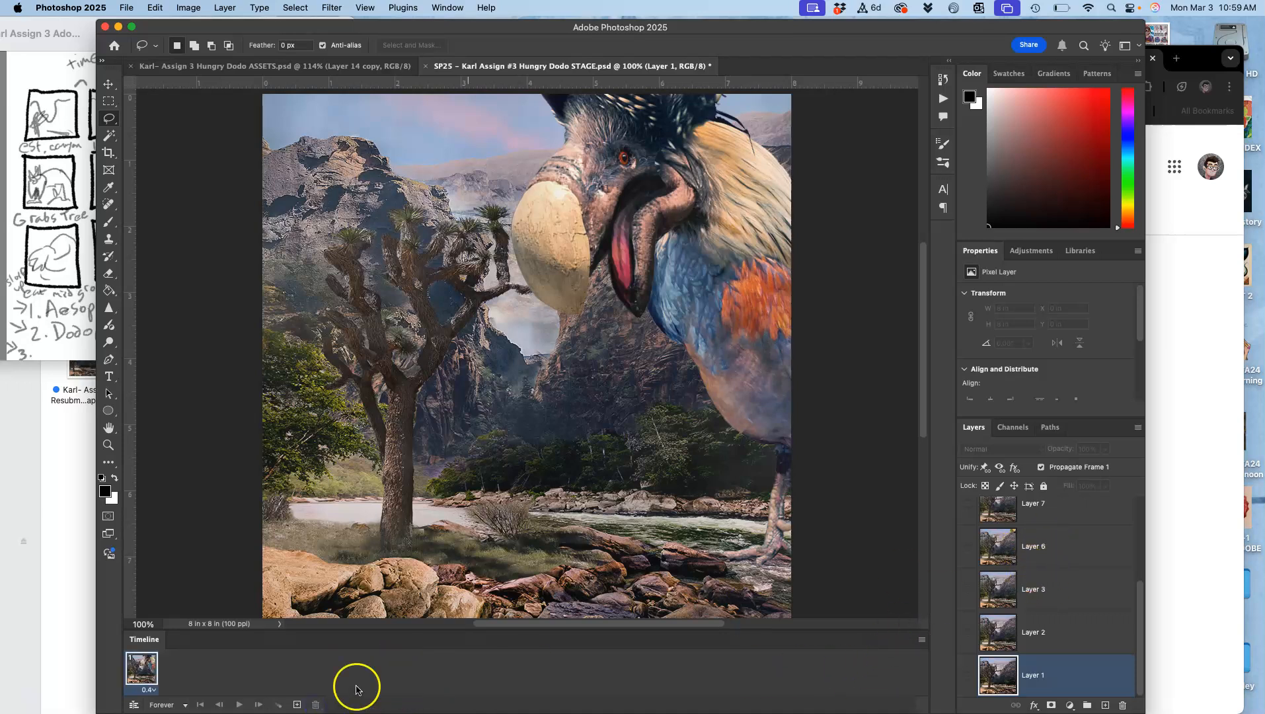
click(456, 6)
click(448, 415)
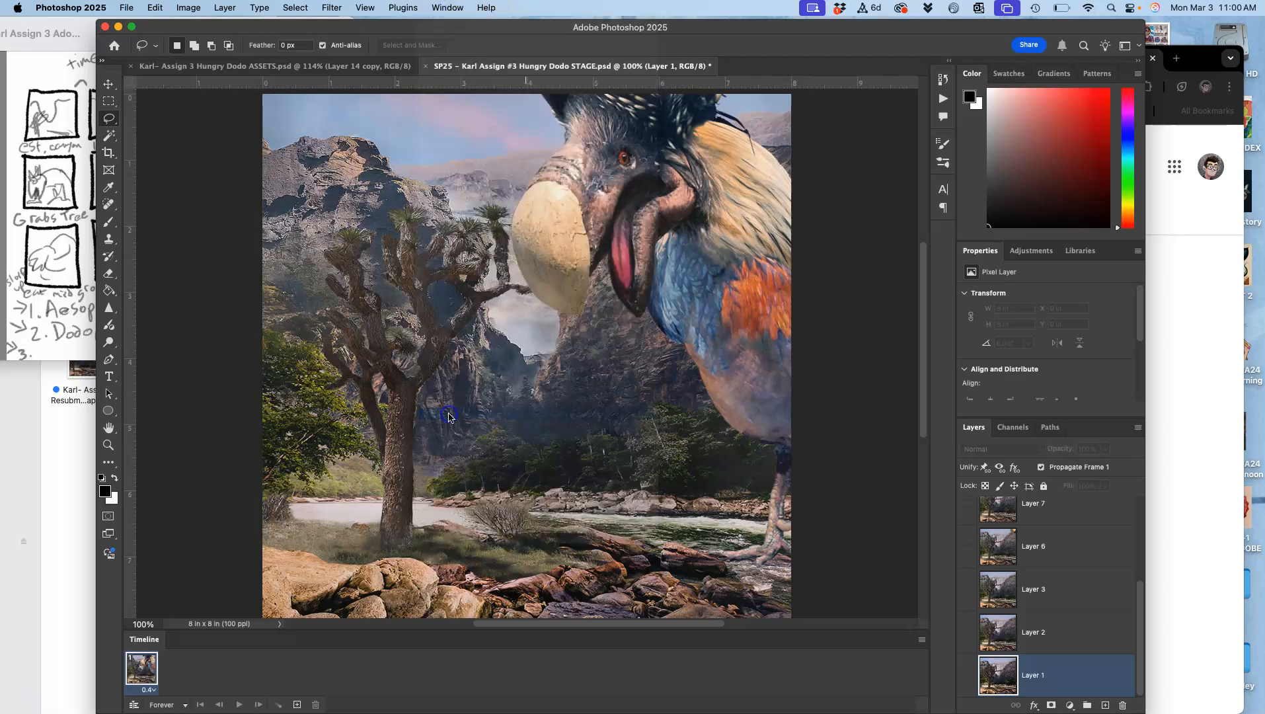
key(super+0)
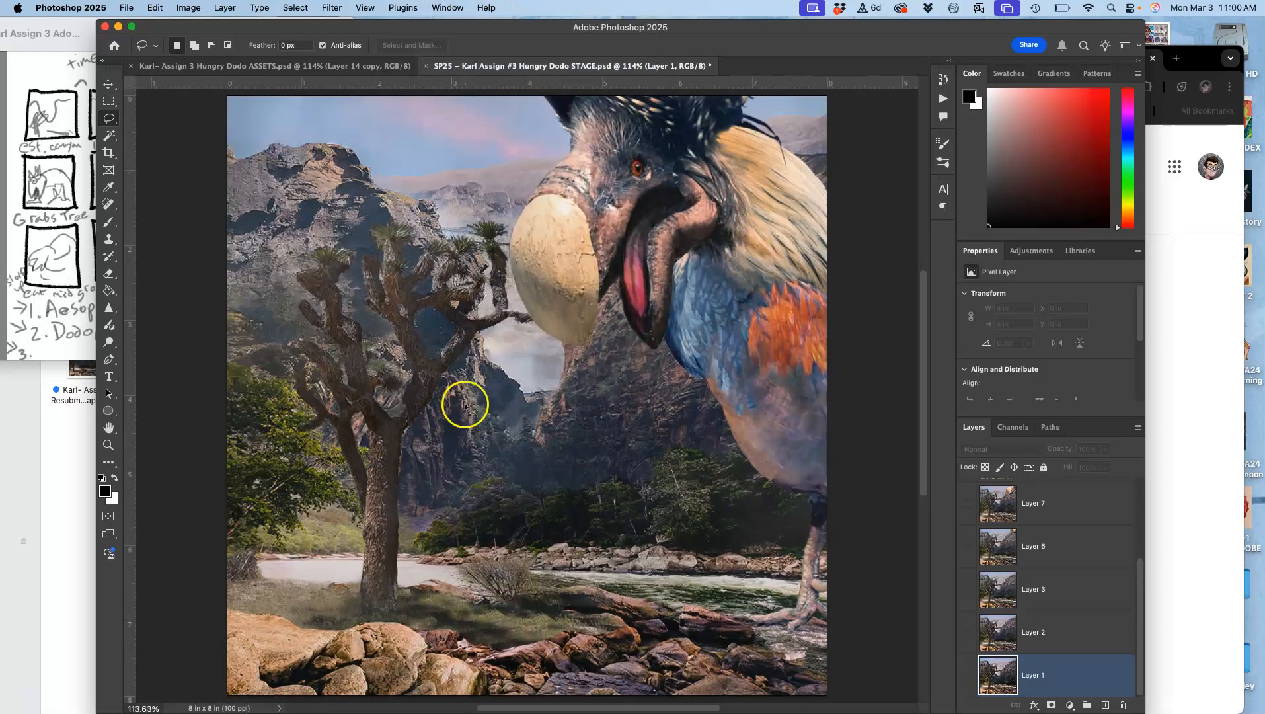
- Switch to the Hungry Dodo ASSETS document and consult the storyboard sketches in Preview for the next pose
click(364, 69)
click(500, 66)
click(365, 69)
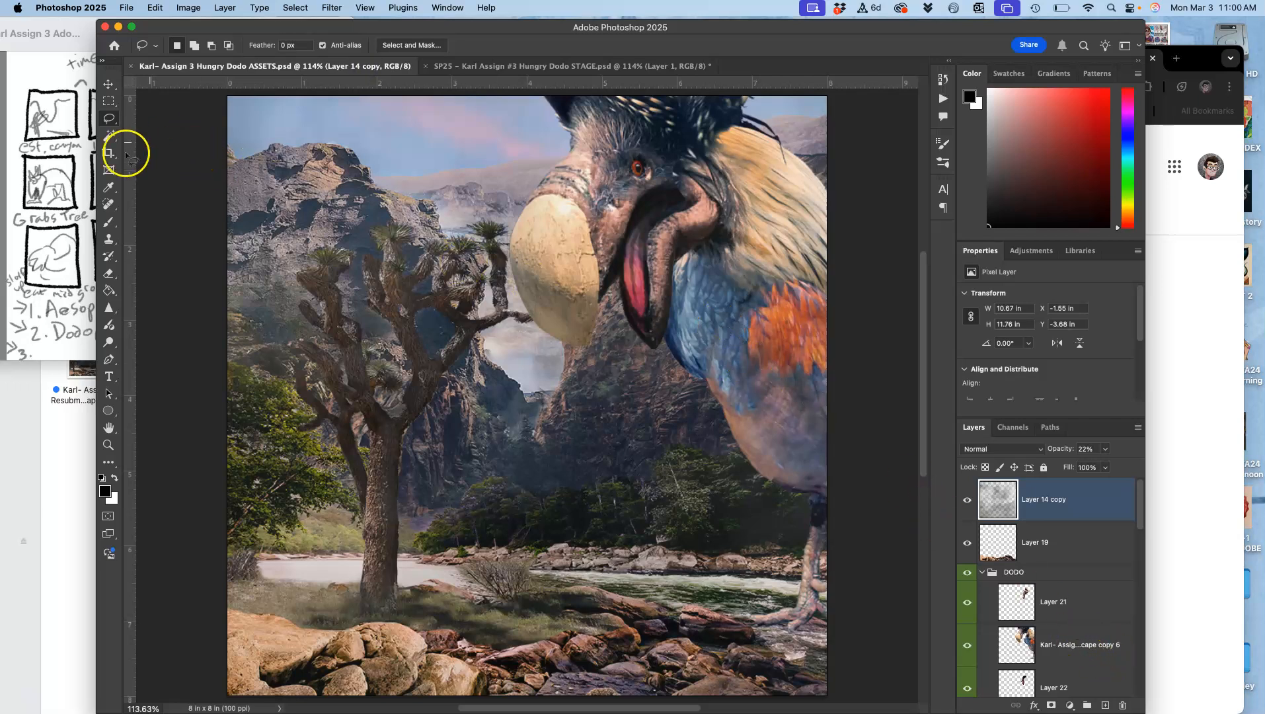
click(58, 190)
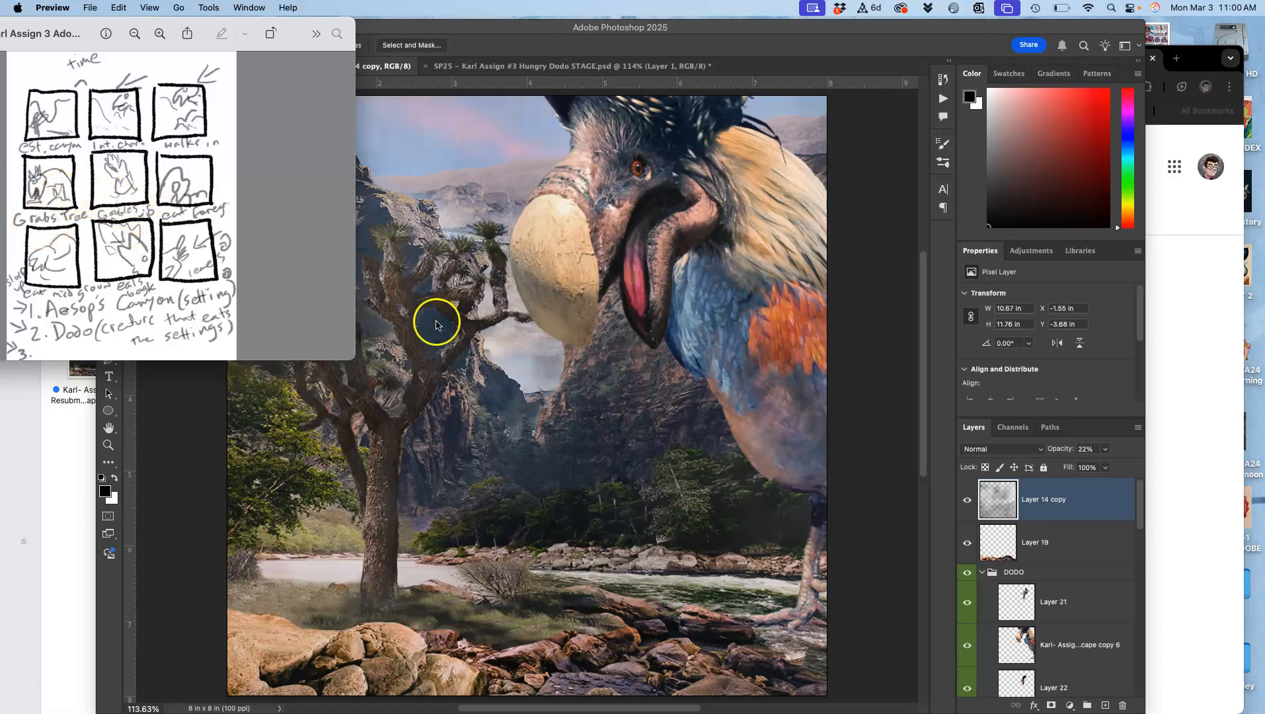
click(462, 343)
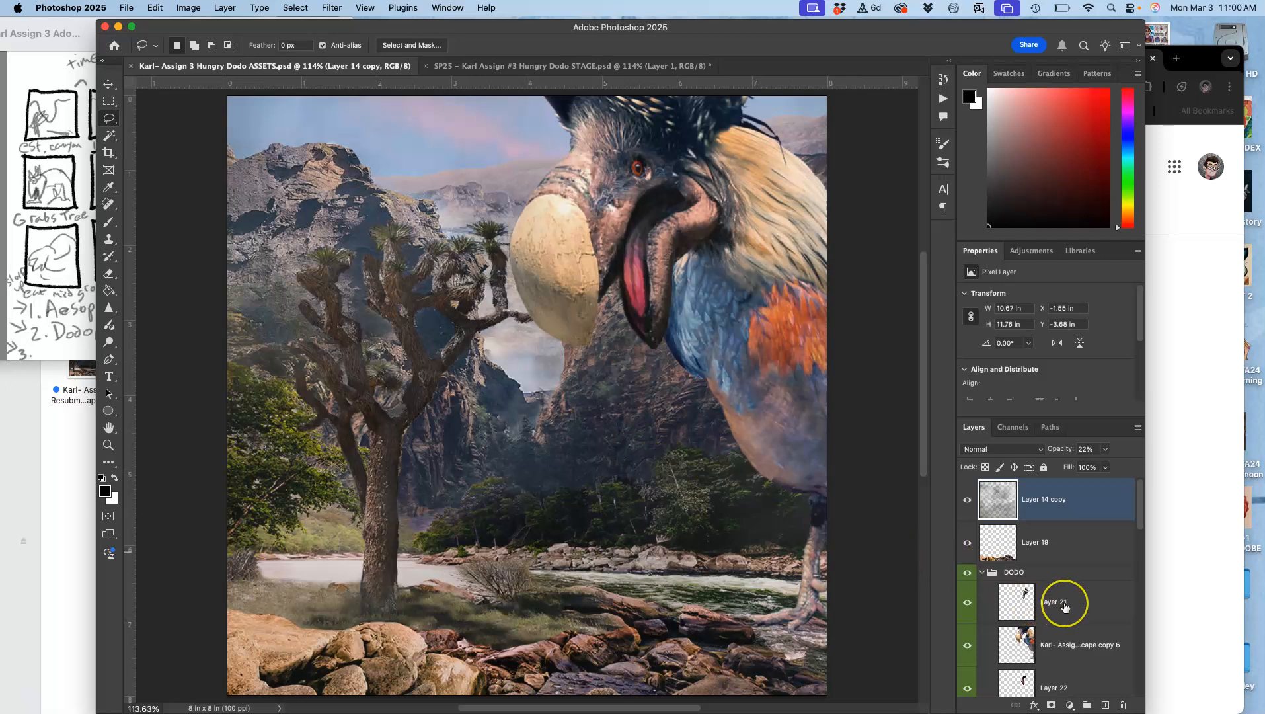
- Check which parts of the open-mouthed dodo are on Layer 22, copy 6 and Layer 21 by toggling their visibility
scroll(1064, 606, down, 2)
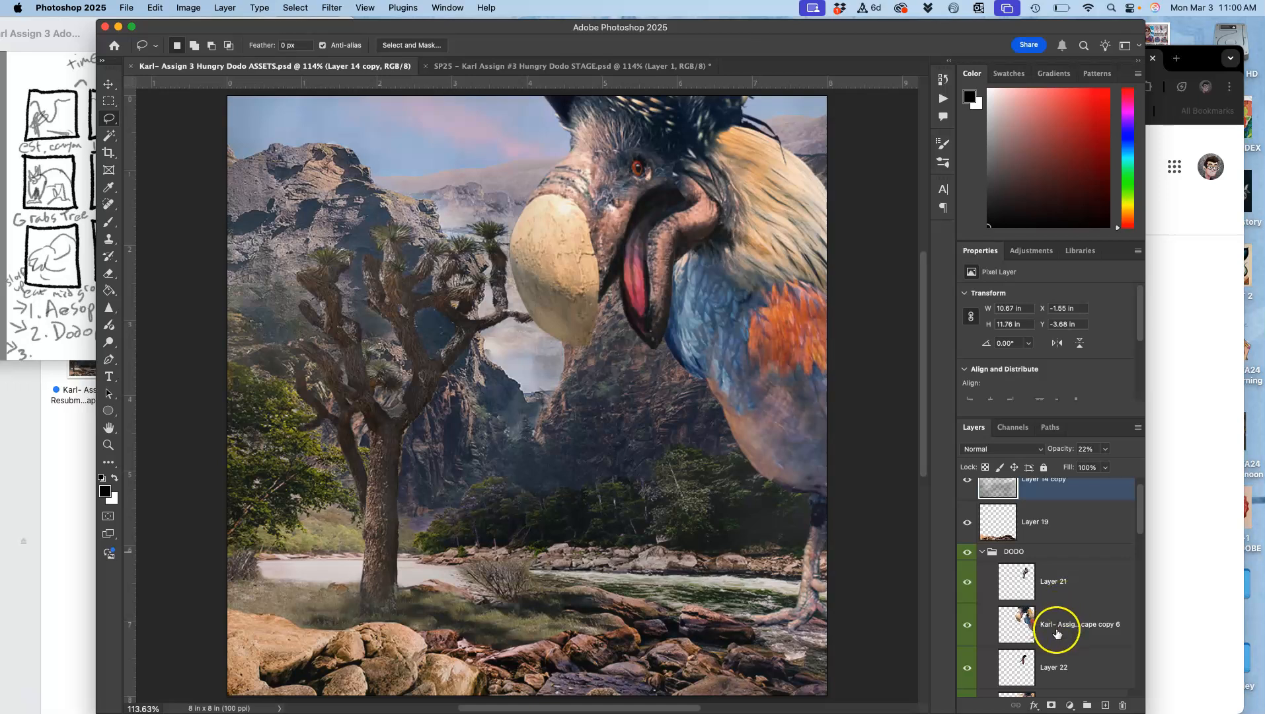
click(973, 669)
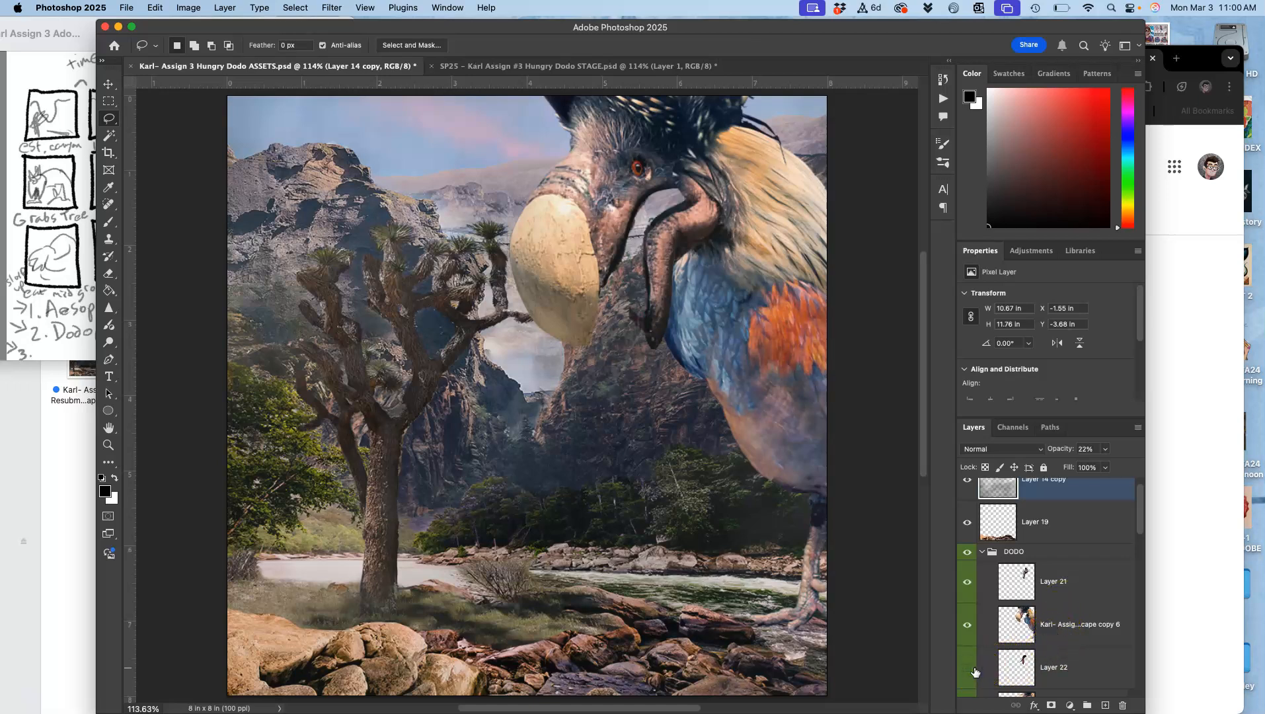
click(967, 628)
click(965, 583)
click(966, 583)
click(964, 621)
click(969, 668)
click(973, 671)
- Duplicate Layer 21, the copy 6 body layer and Layer 22, and group the duplicates as Mouth Open
click(1050, 682)
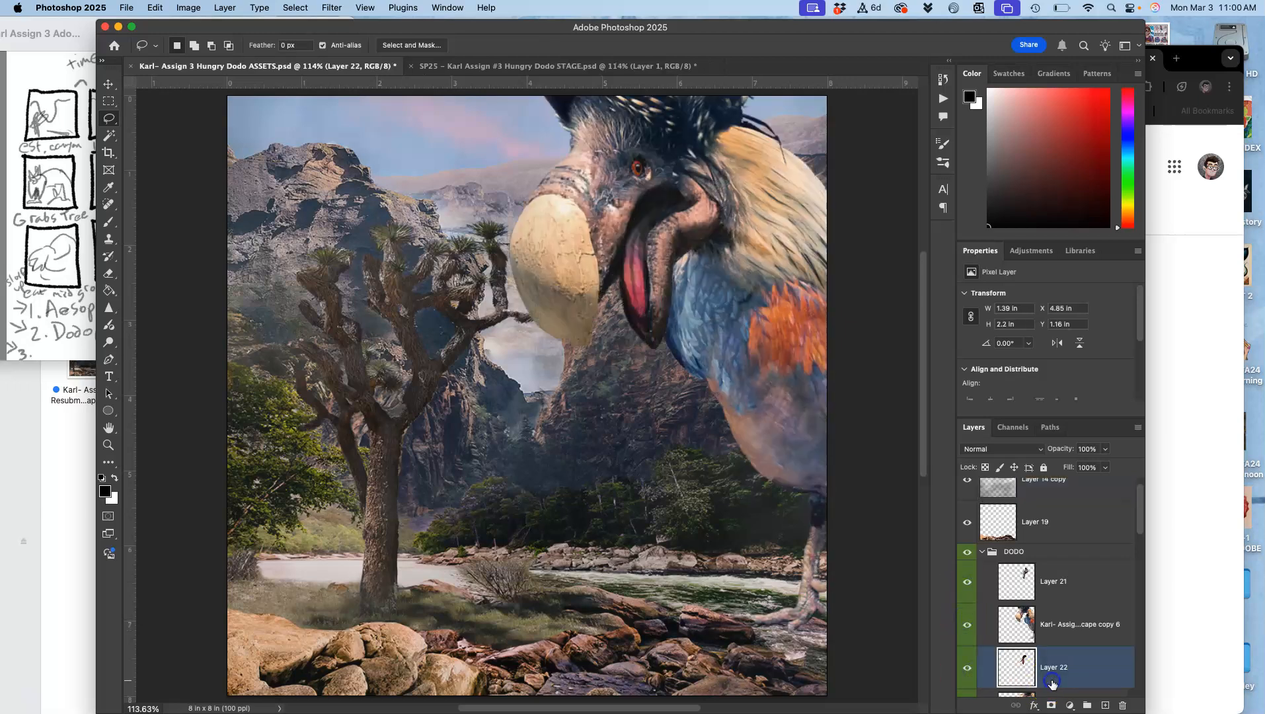
shift+click(1055, 588)
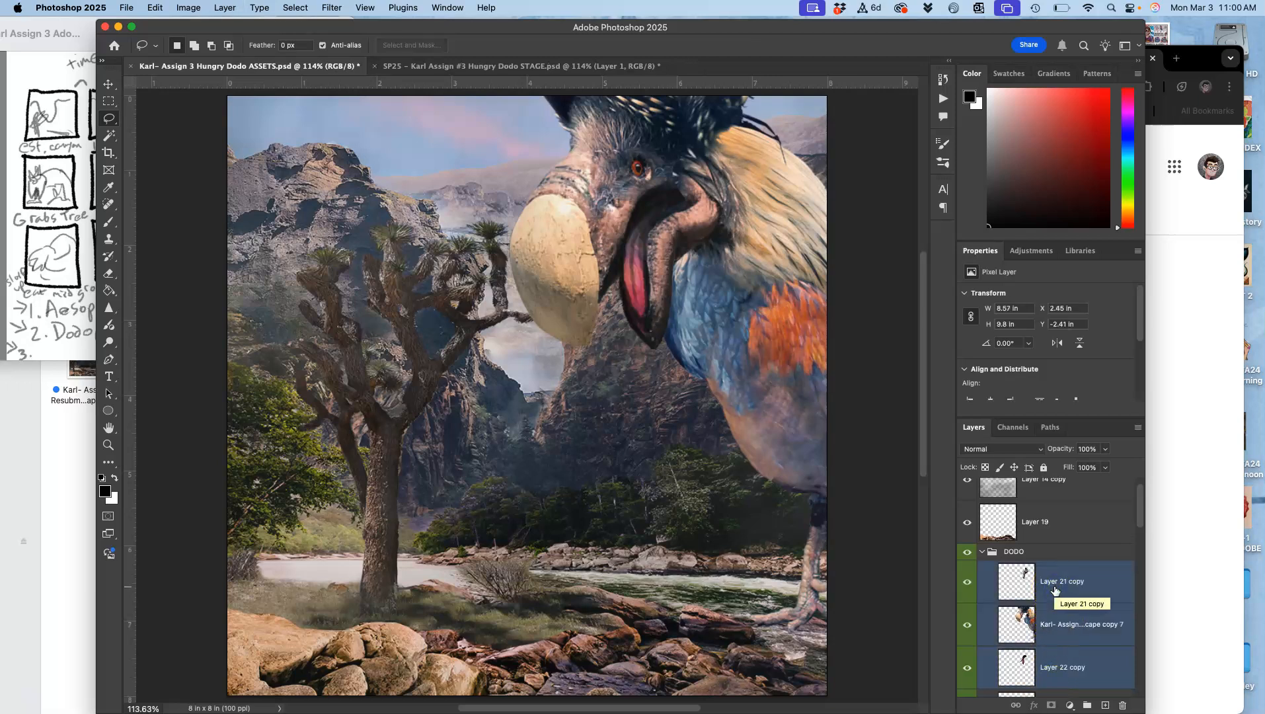
scroll(1054, 588, down, 1)
click(1086, 705)
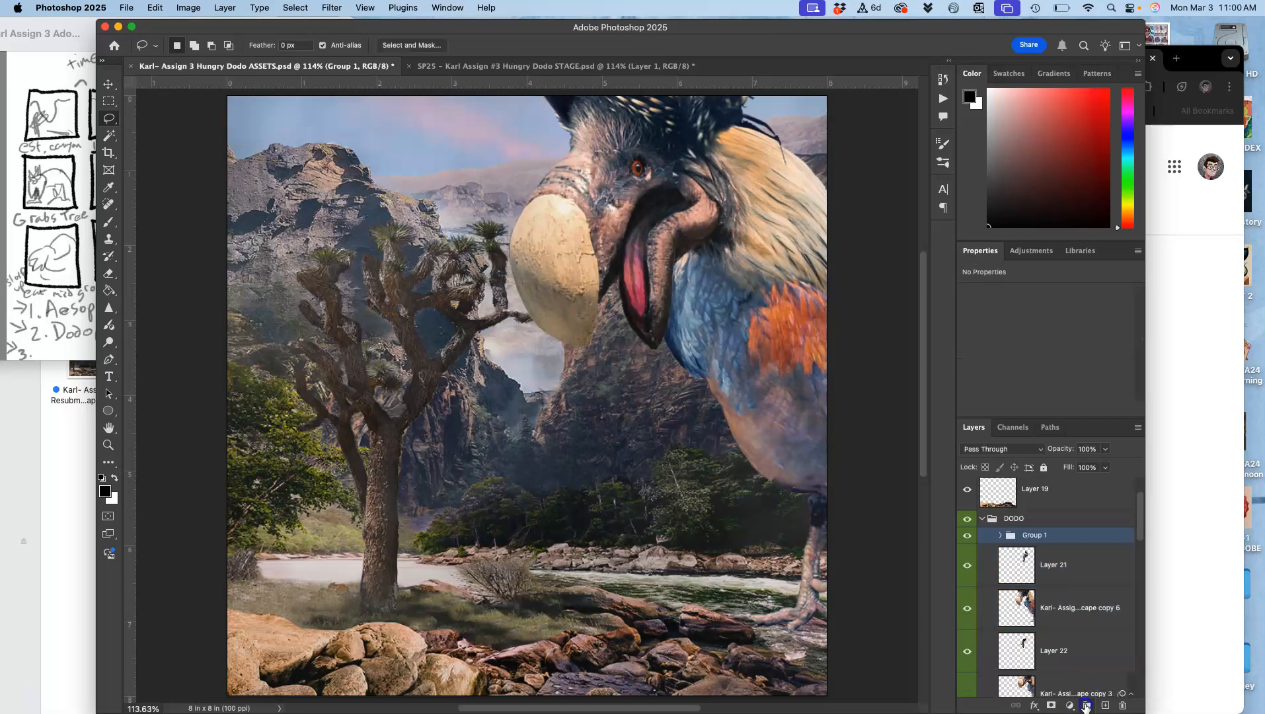
click(1032, 533)
key(Return)
- Hide the three original dodo layers below the Mouth Open group and expand the group
click(968, 566)
click(967, 537)
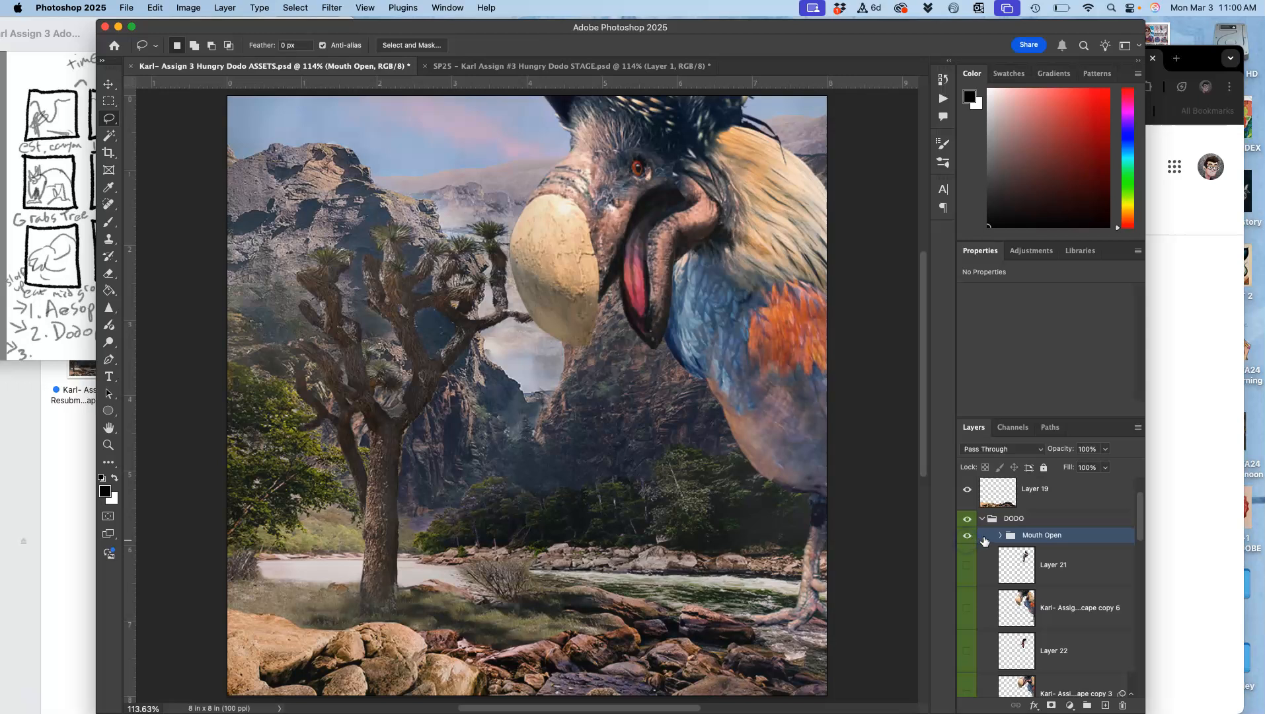
click(1000, 535)
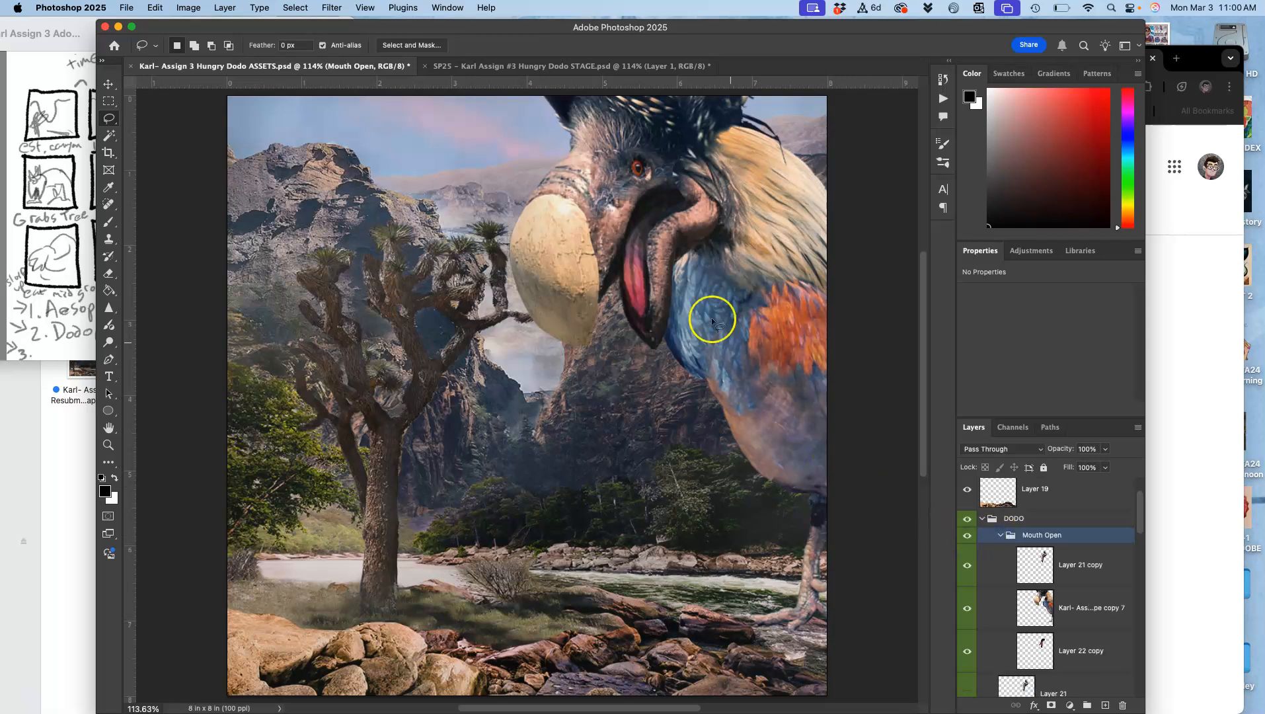
- Start Puppet Warp on the Aesop Landscape copy 7 layer and pin the dodo's head, belly, legs, foot and beak
click(108, 84)
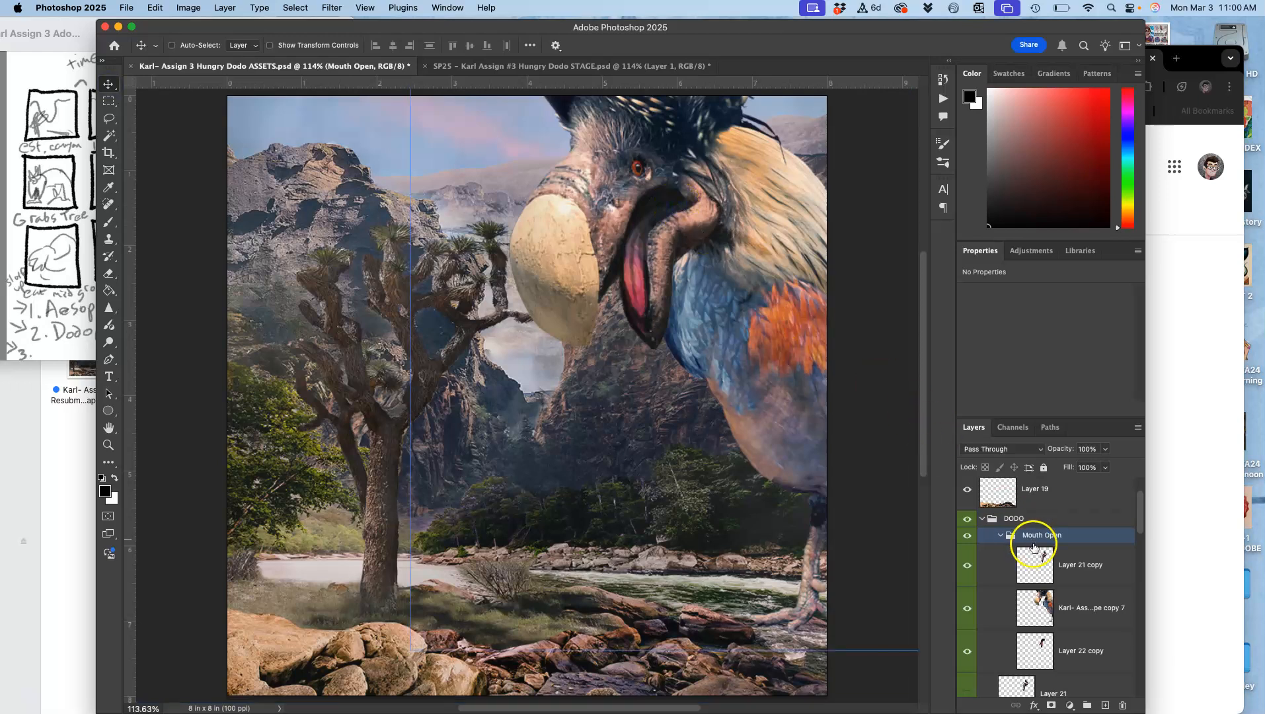
click(1043, 558)
drag(1045, 560, 770, 296)
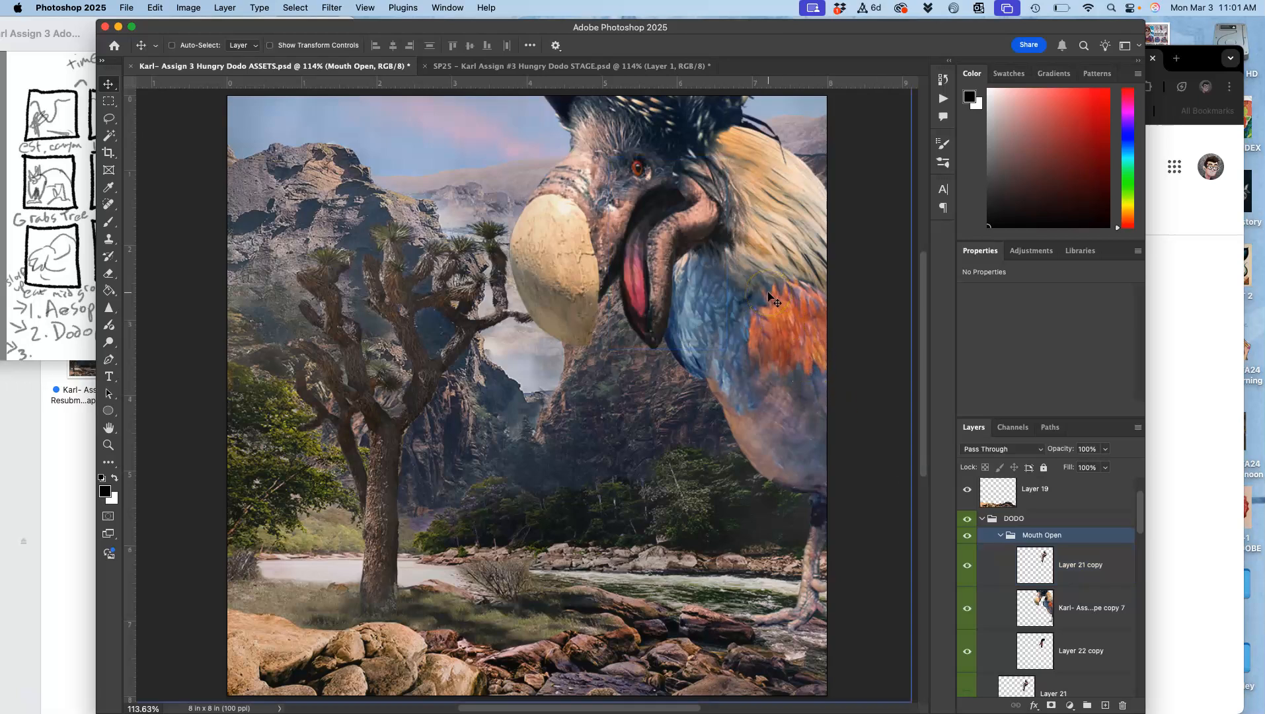
click(1048, 602)
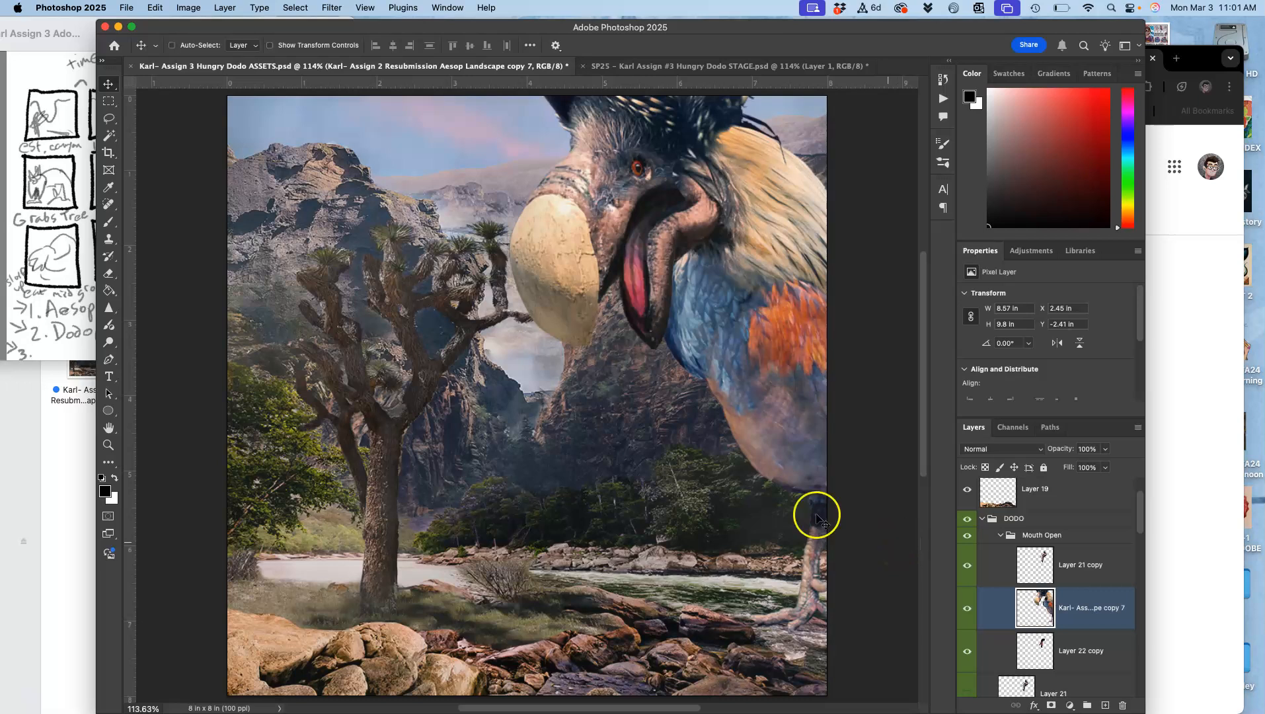
click(158, 8)
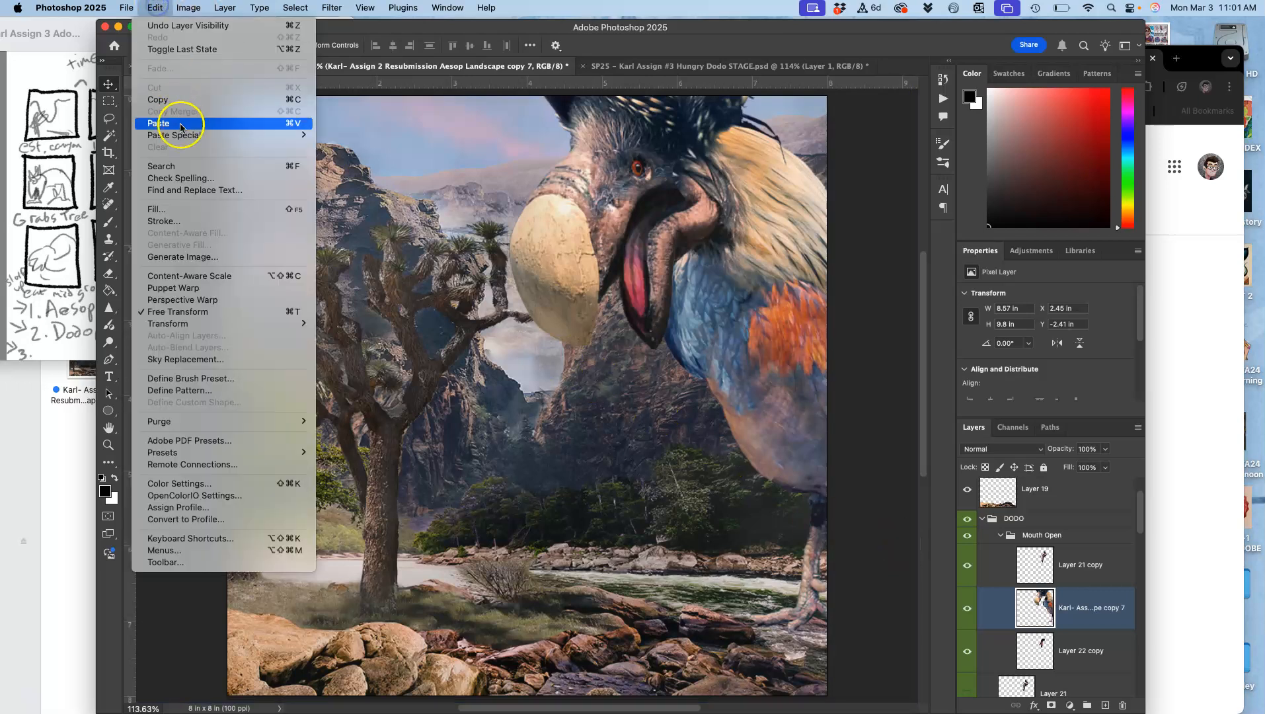
click(176, 288)
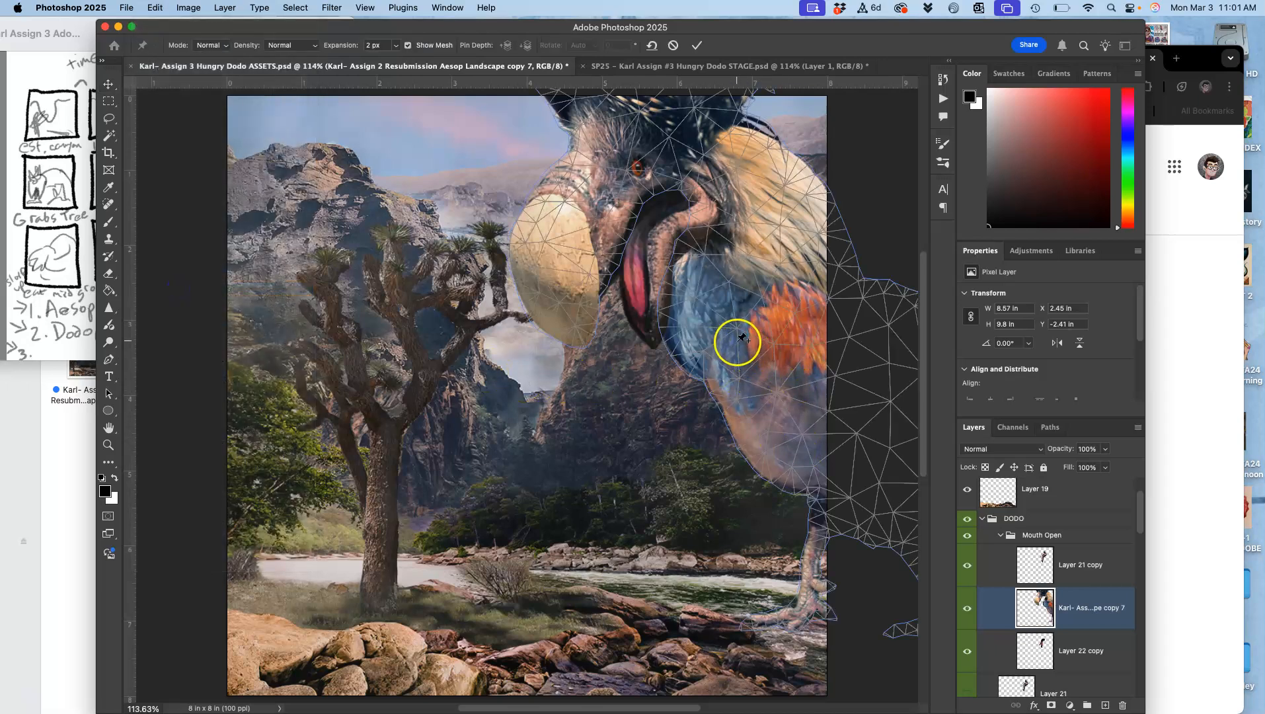
scroll(727, 331, up, 3)
scroll(726, 331, right, 3)
click(671, 205)
click(738, 425)
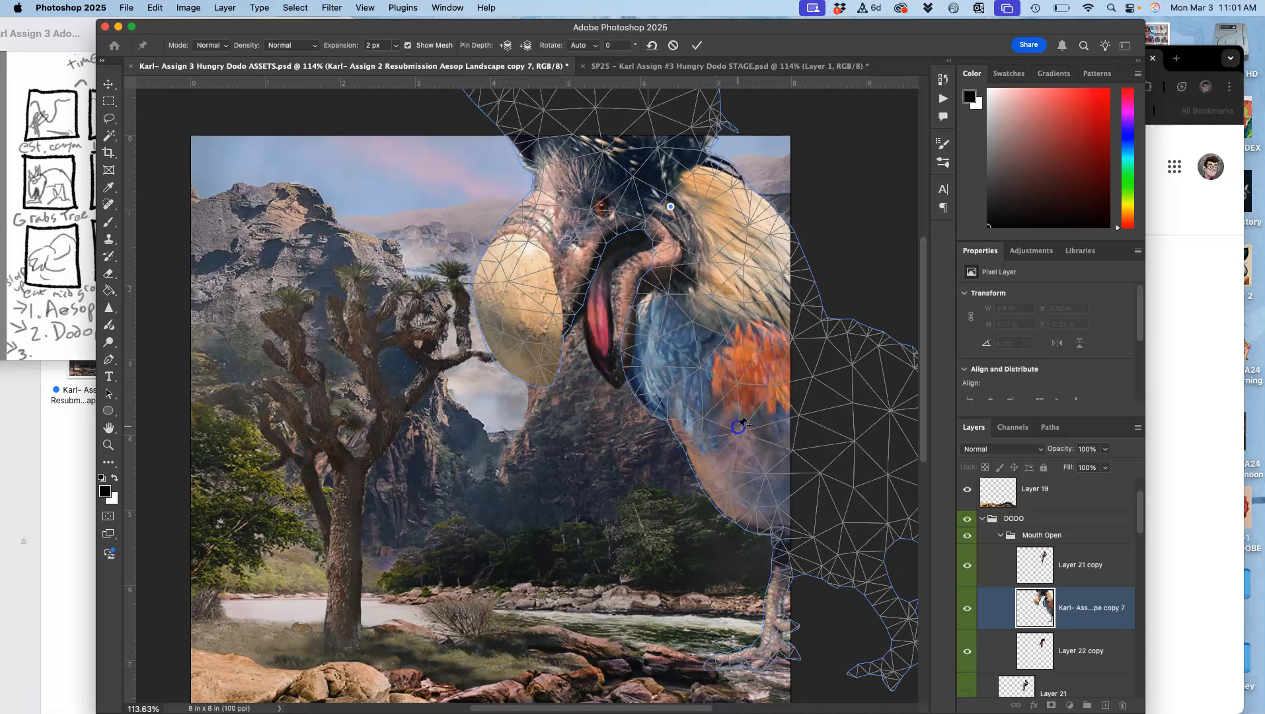
click(783, 570)
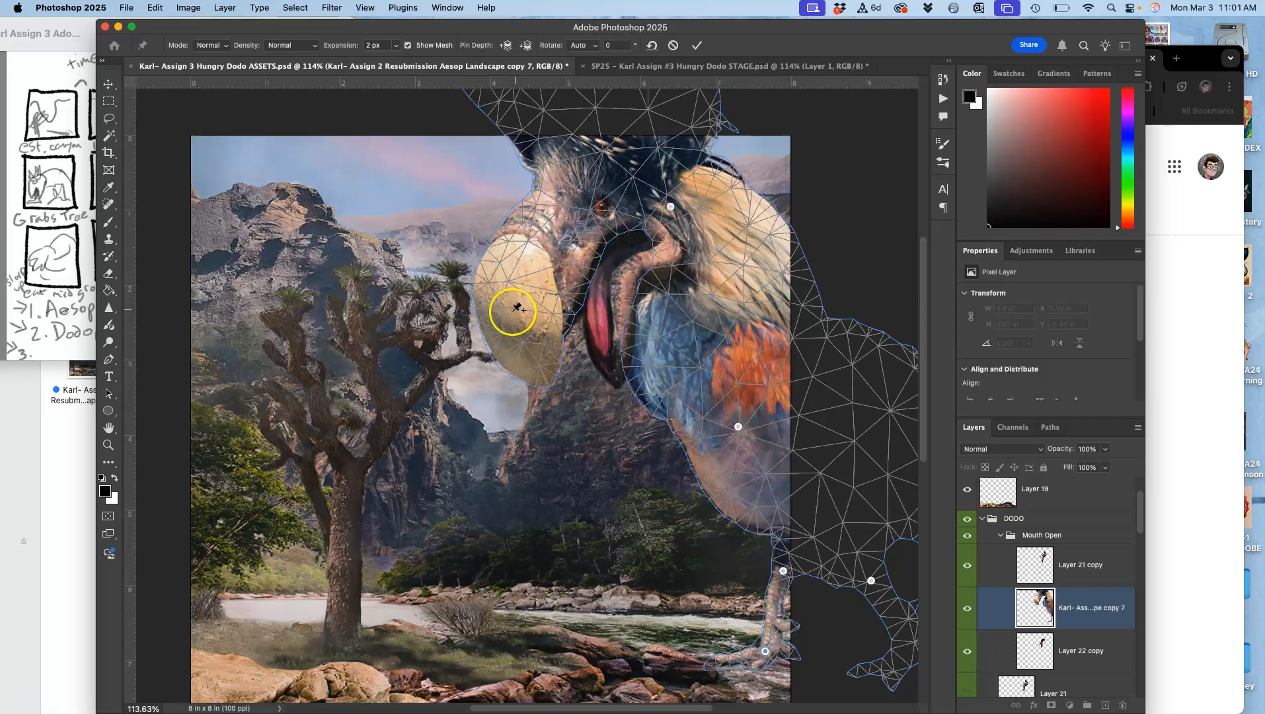
click(509, 341)
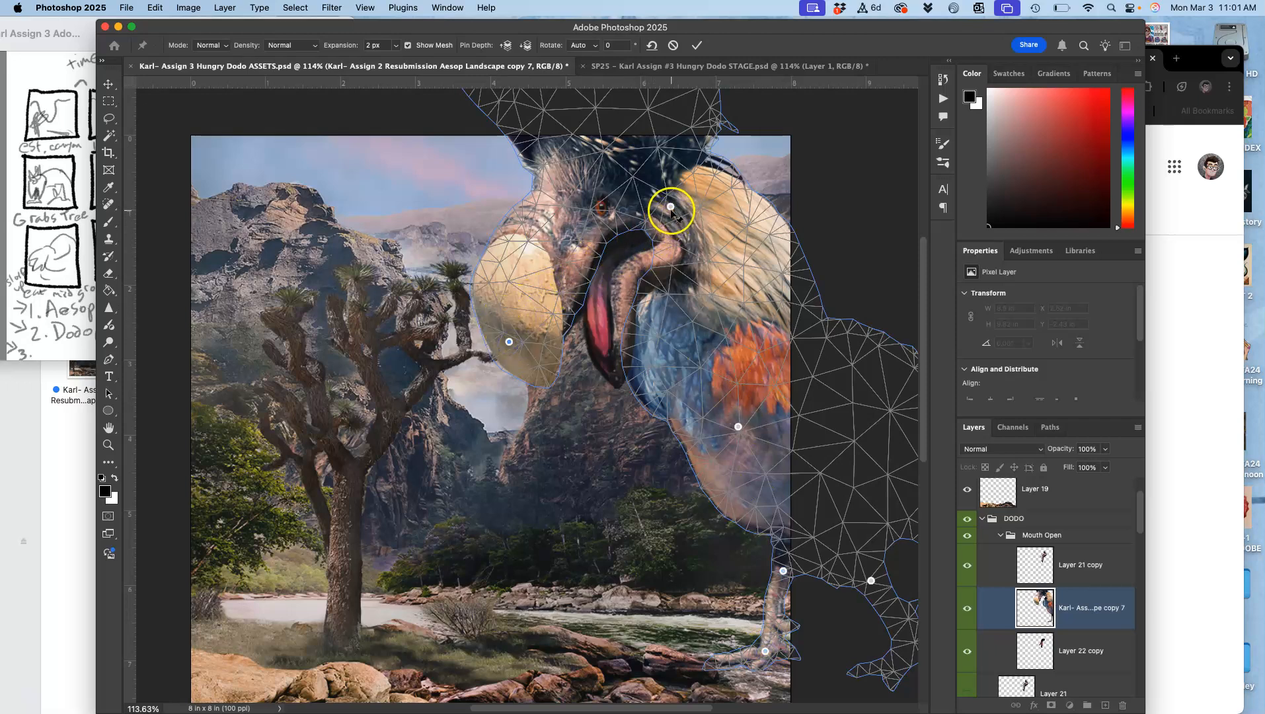
- Try shifting the dodo's head toward the tree with the pin behind its eye, and undo the move
drag(669, 210, 636, 211)
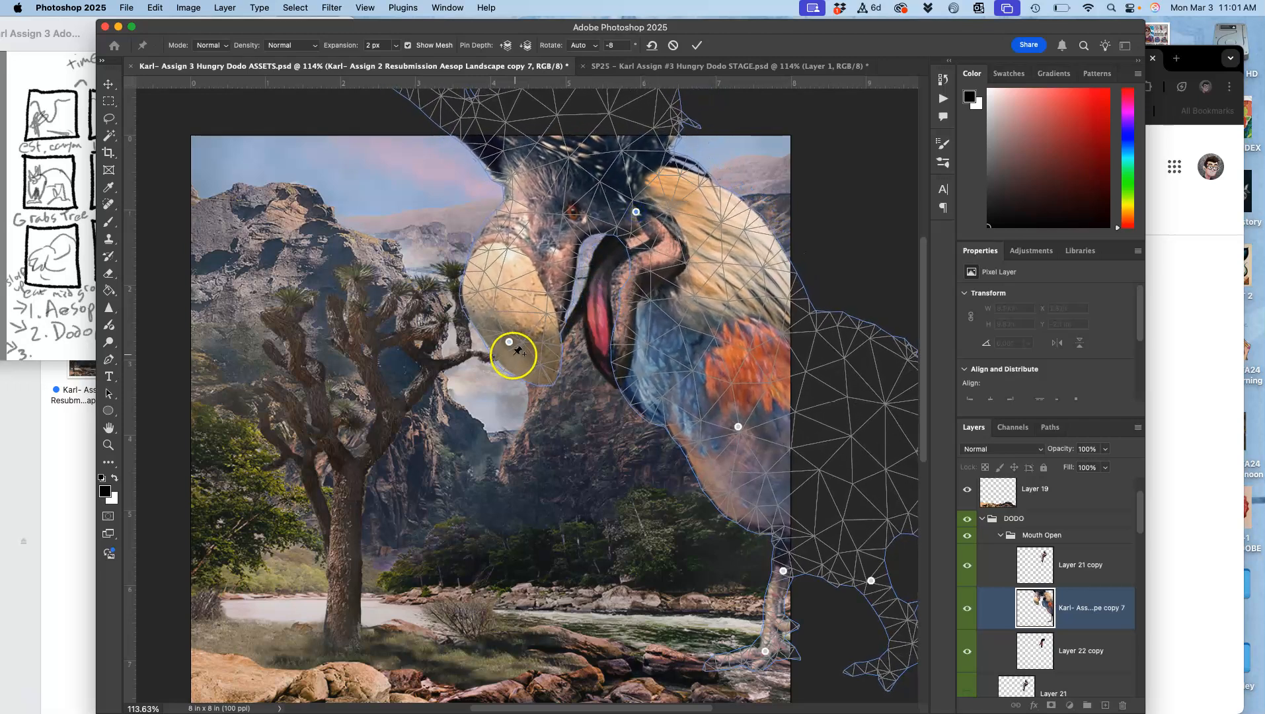
key(super+z)
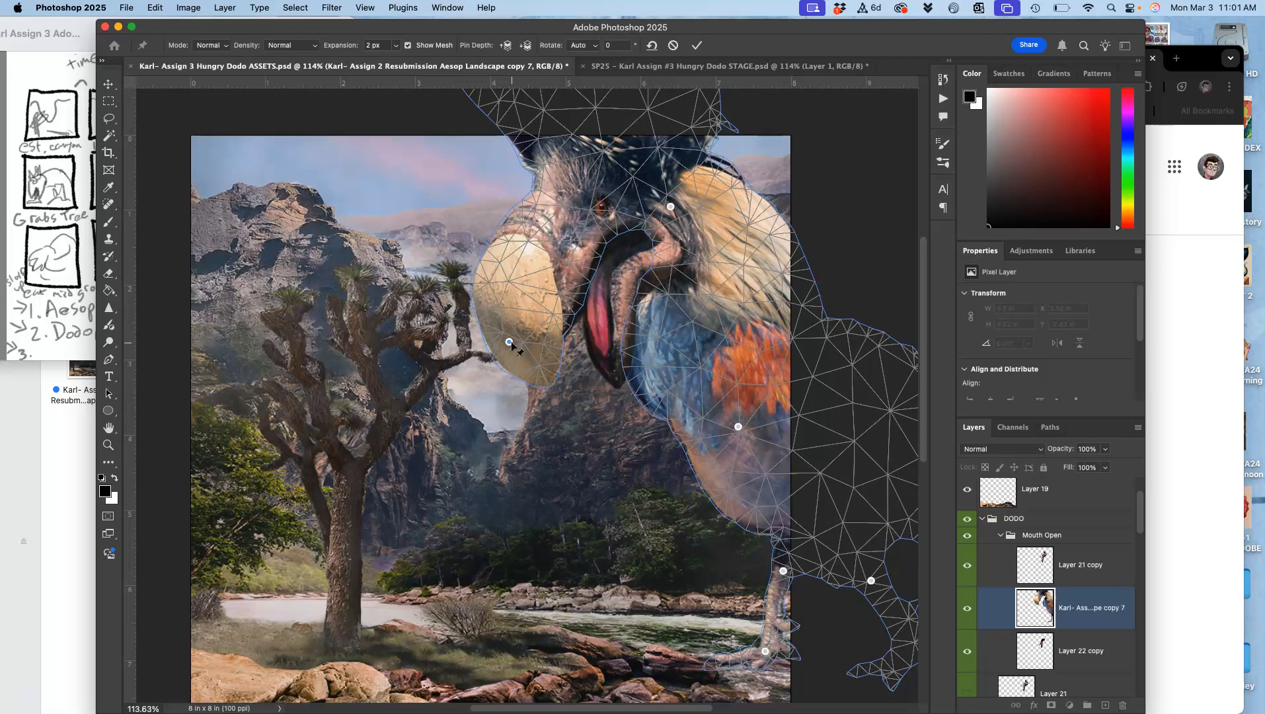
- Delete the beak pin and pull the dodo's head and belly toward the tree with their Puppet Warp pins
right_click(508, 342)
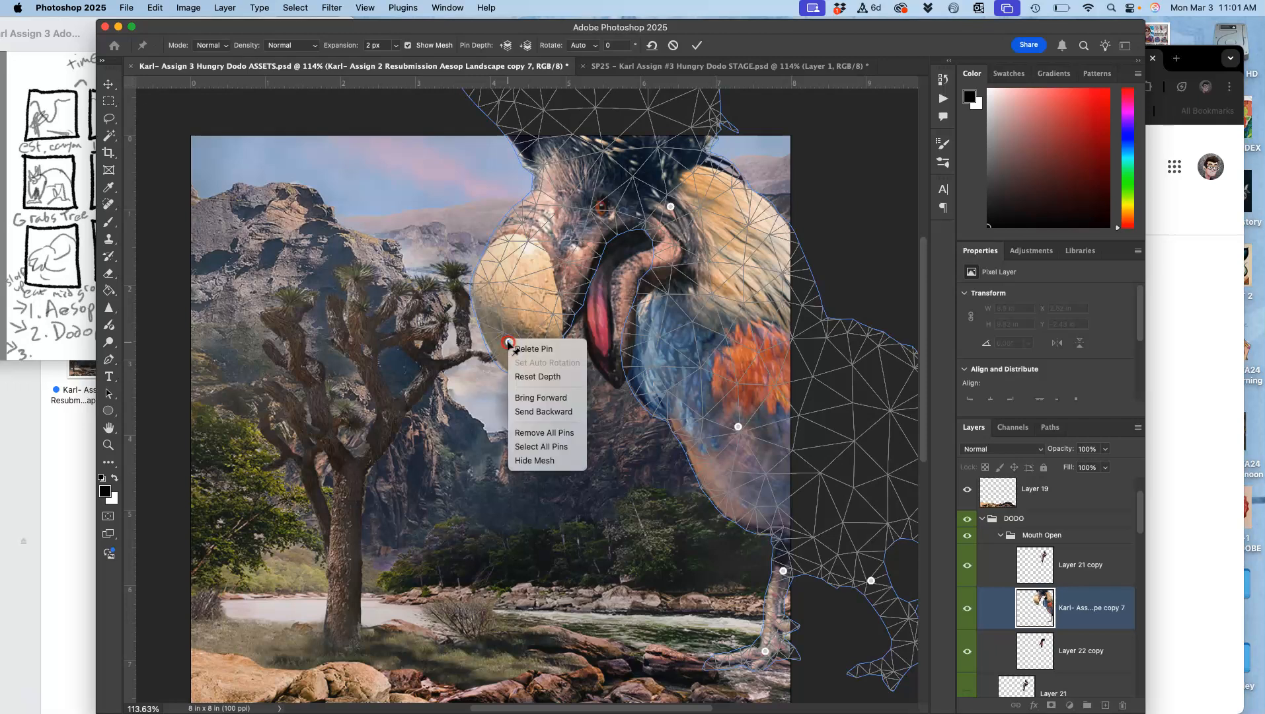
click(535, 349)
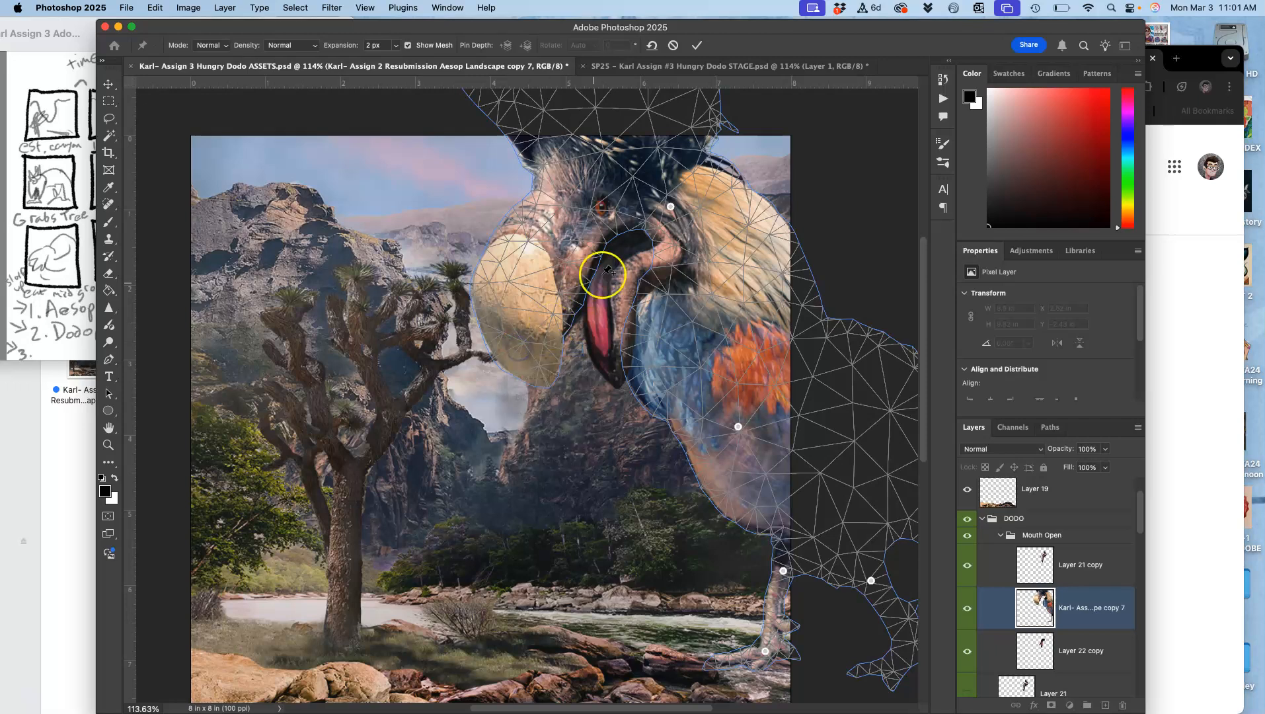
drag(670, 206, 611, 179)
click(739, 426)
drag(739, 426, 664, 448)
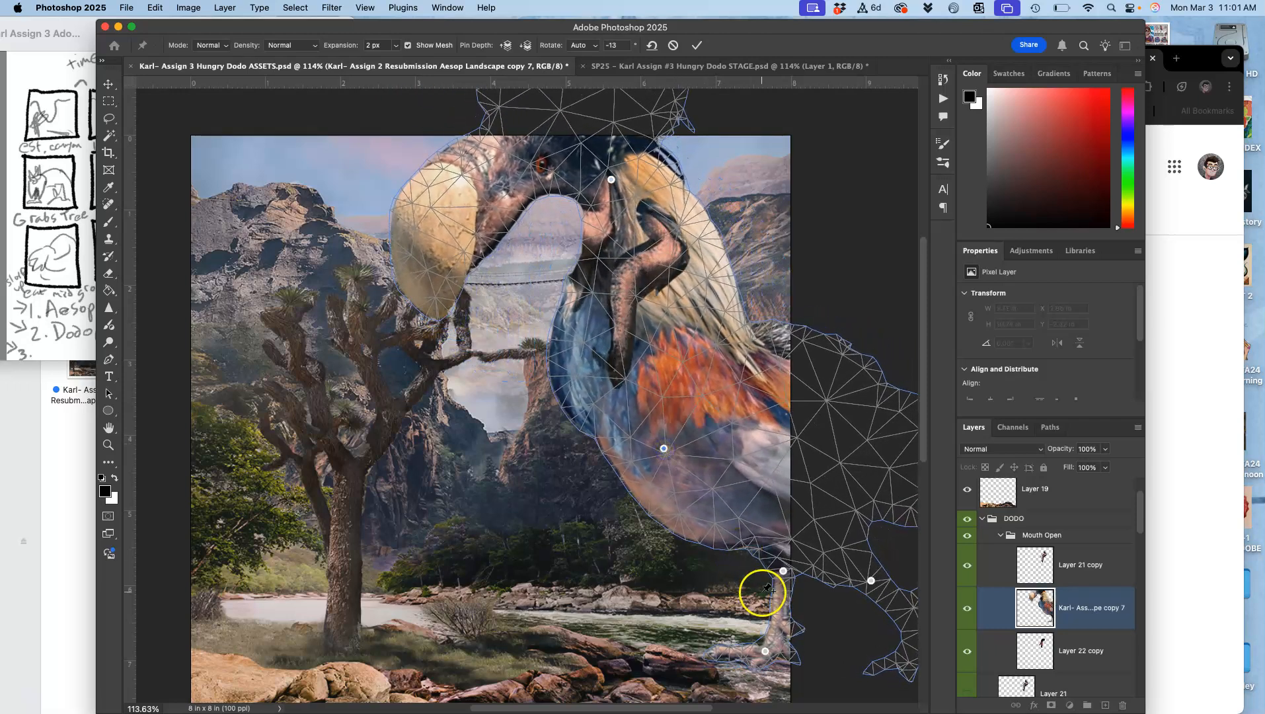
- Pin the dodo's rear body, nudge it, the belly and the upper leg toward the tree, and apply the warp
click(863, 449)
drag(863, 450, 833, 463)
mouse_move(663, 448)
mouse_down()
mouse_move(657, 439)
mouse_move(646, 452)
mouse_up()
drag(782, 571, 752, 559)
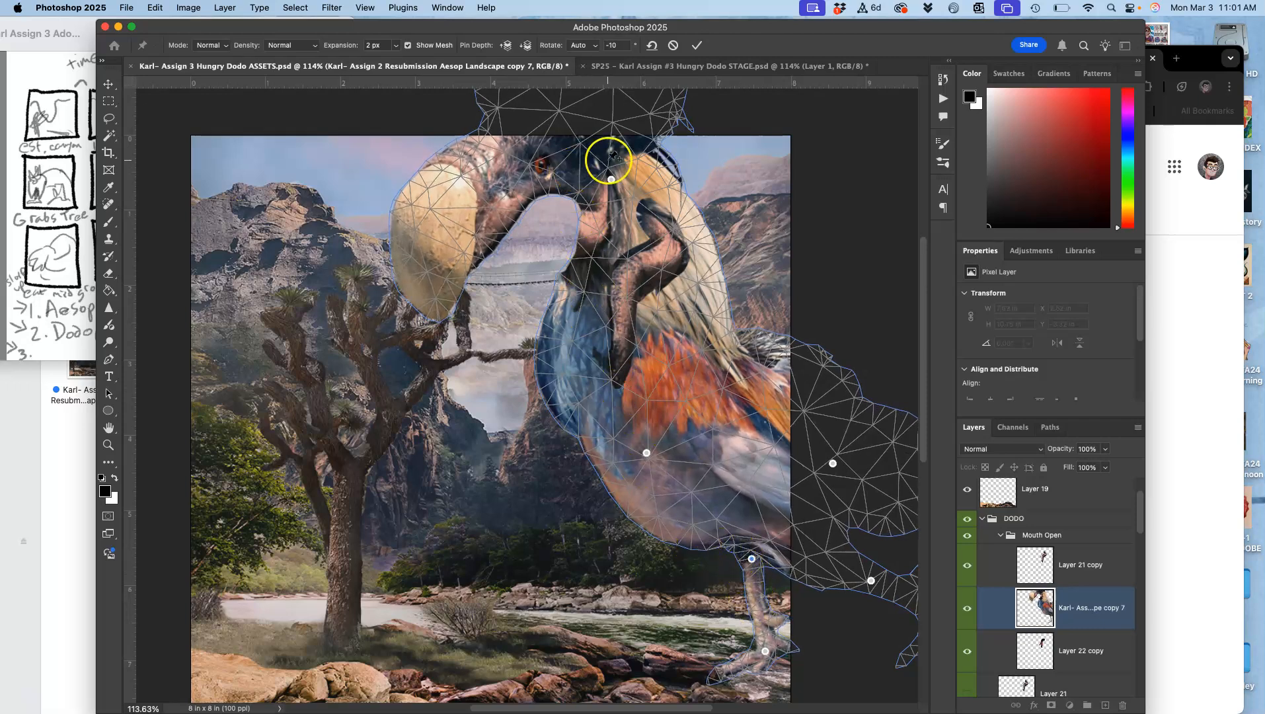
drag(610, 179, 609, 182)
key(Return)
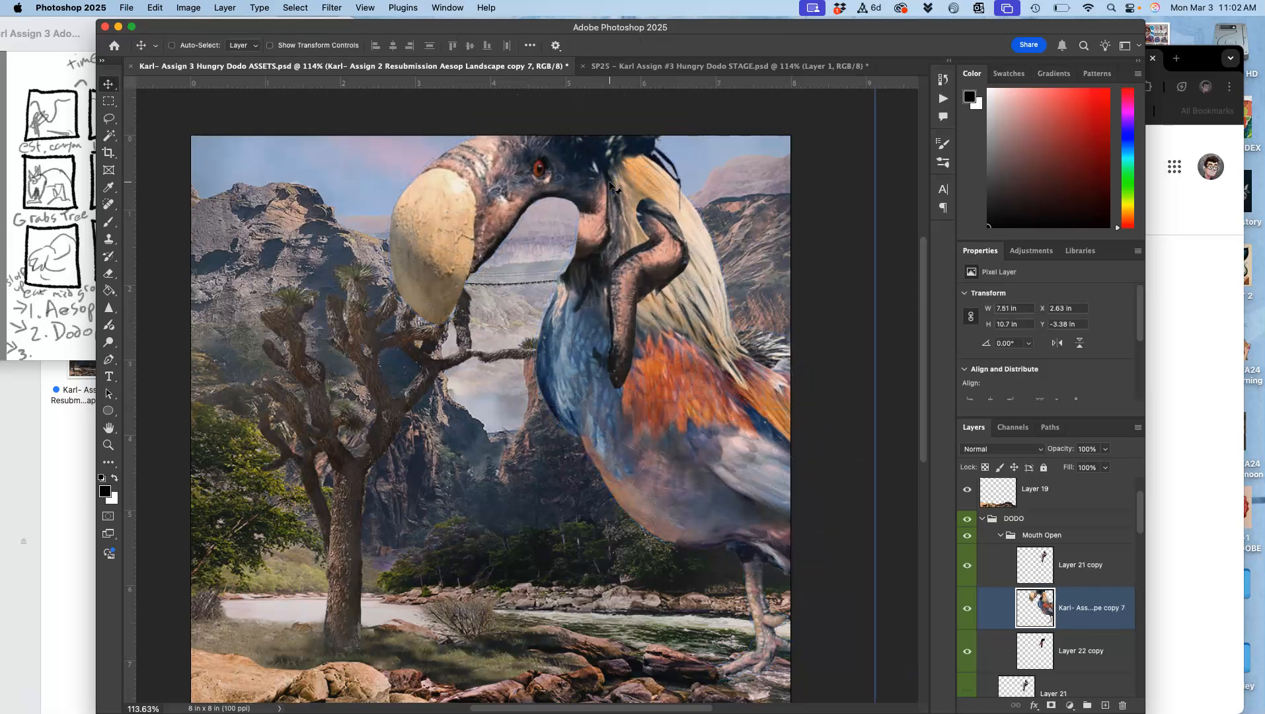
- Hide the Layer 21 copy and compare the dodo's new pose with the Hungry Dodo STAGE document
click(967, 562)
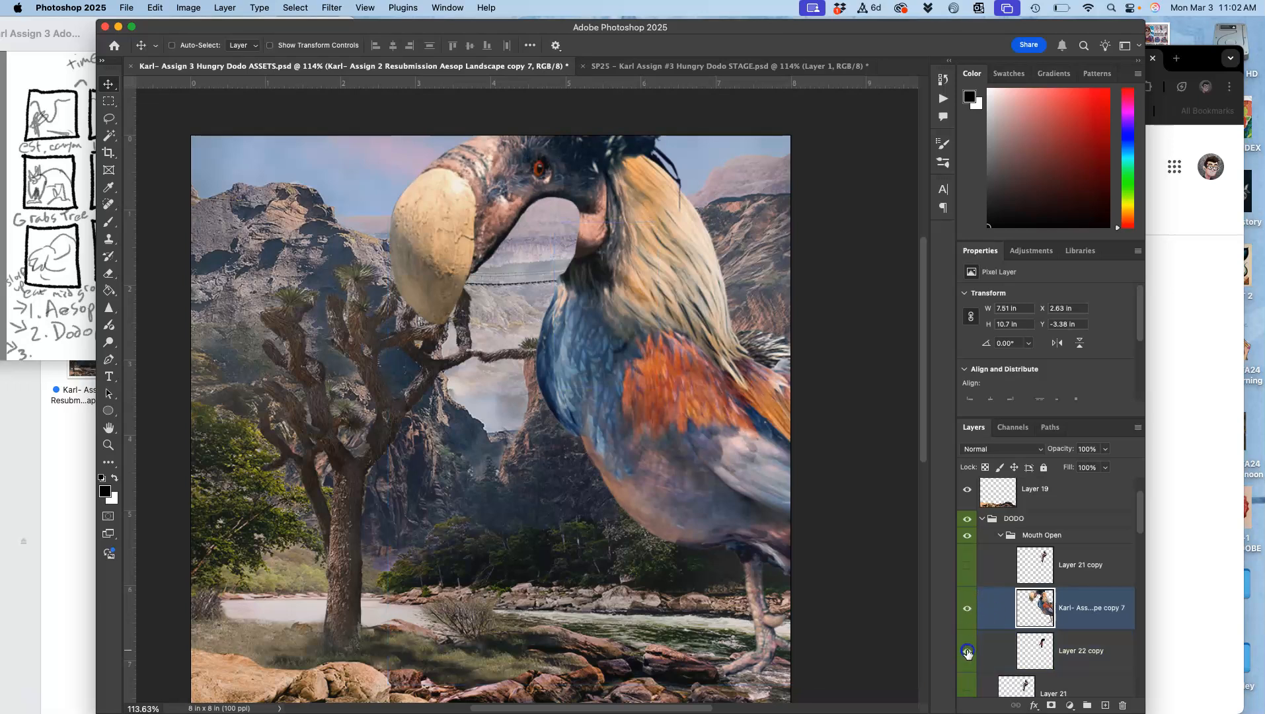
click(647, 72)
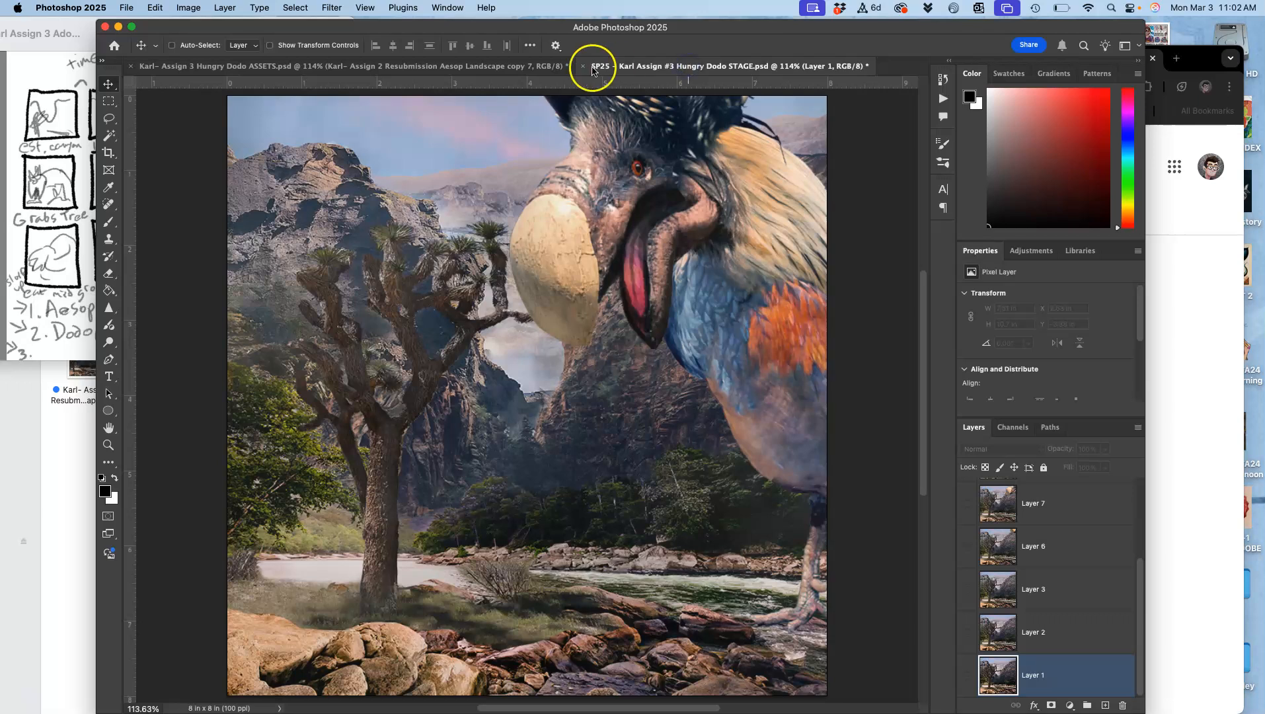
click(511, 71)
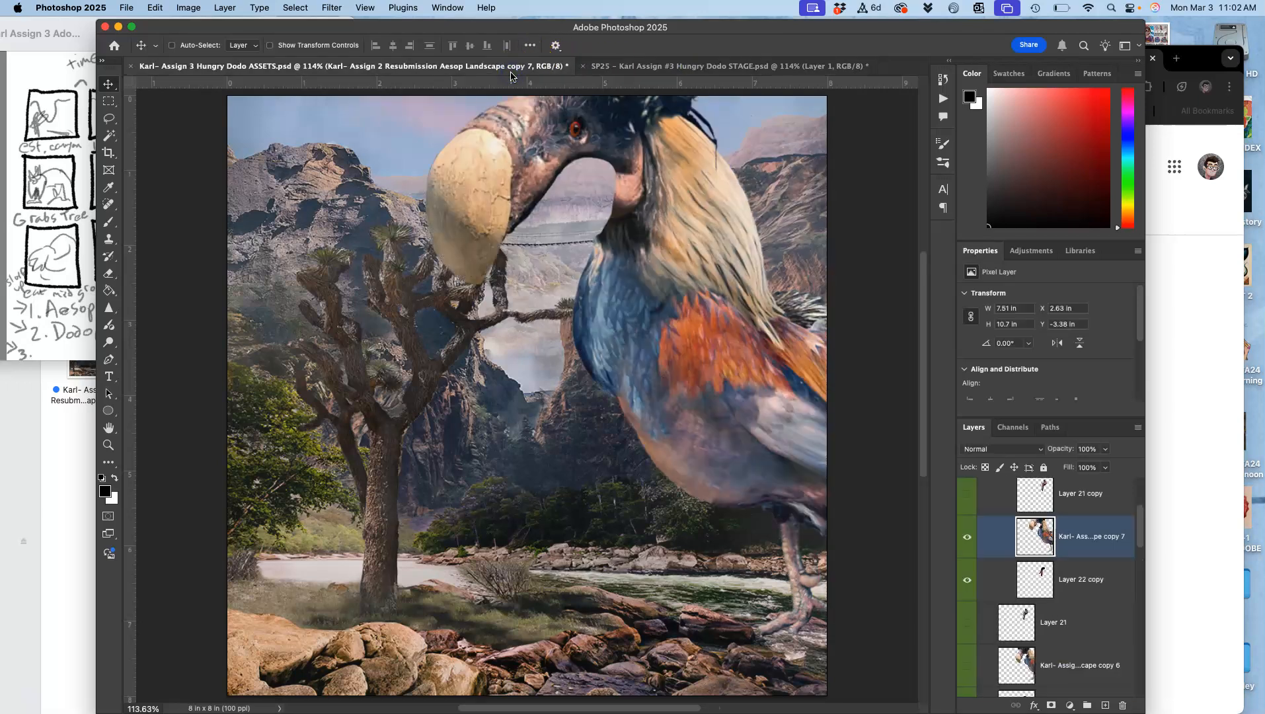
click(659, 69)
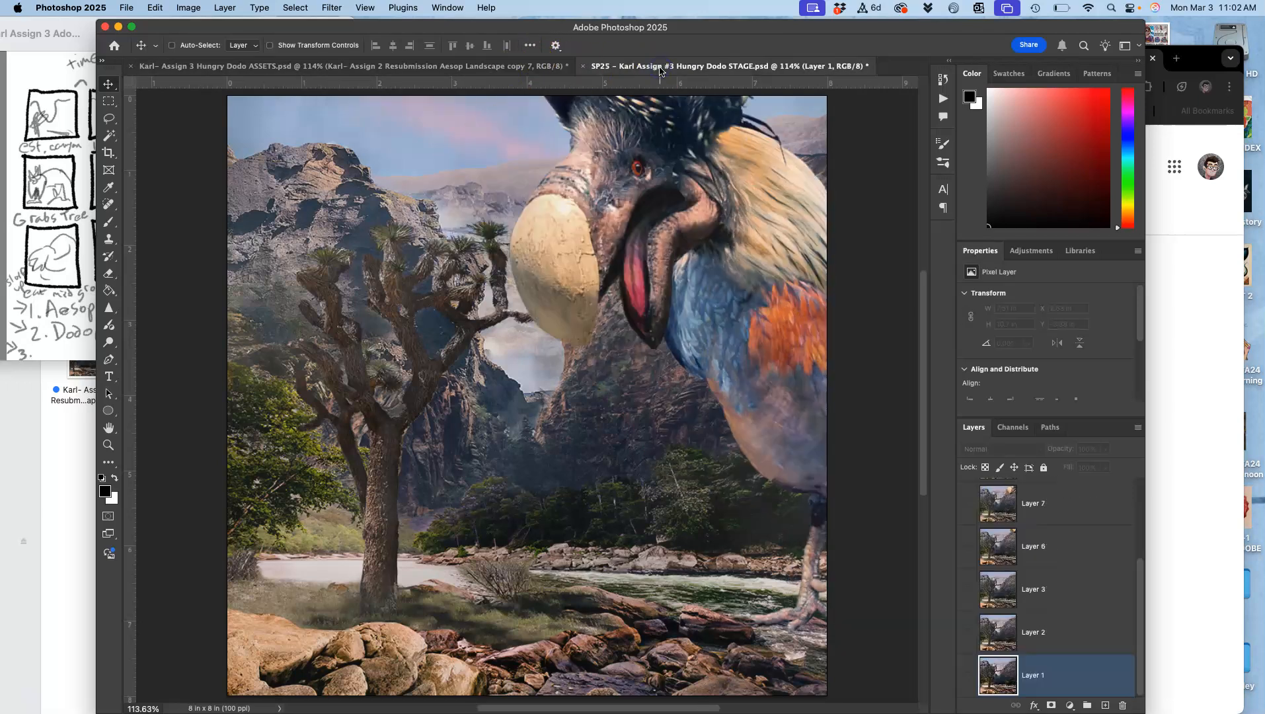
click(468, 67)
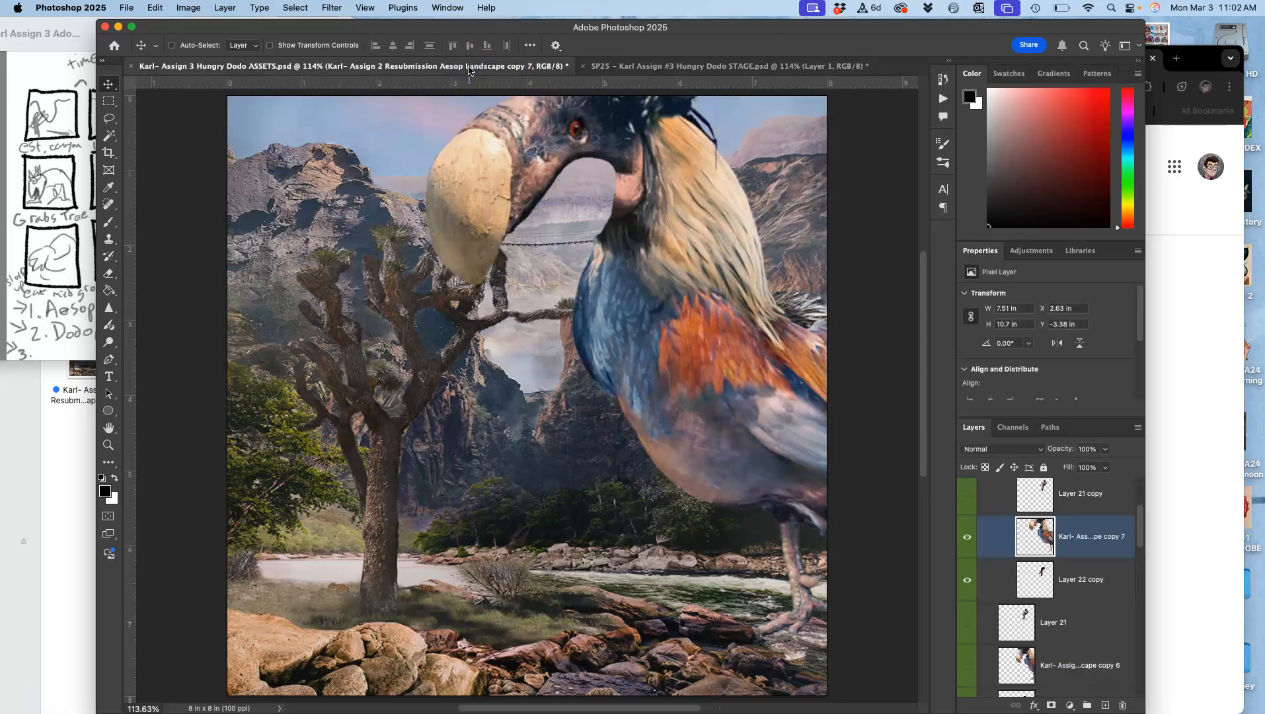
click(655, 66)
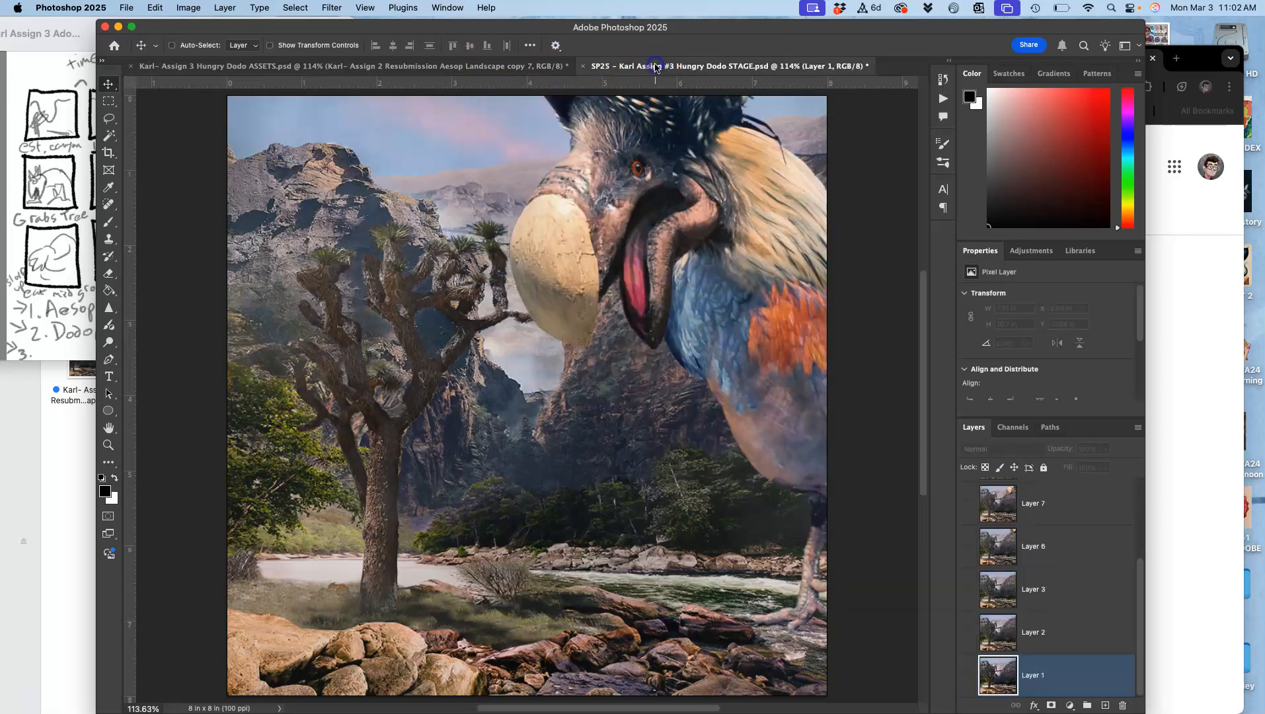
click(485, 68)
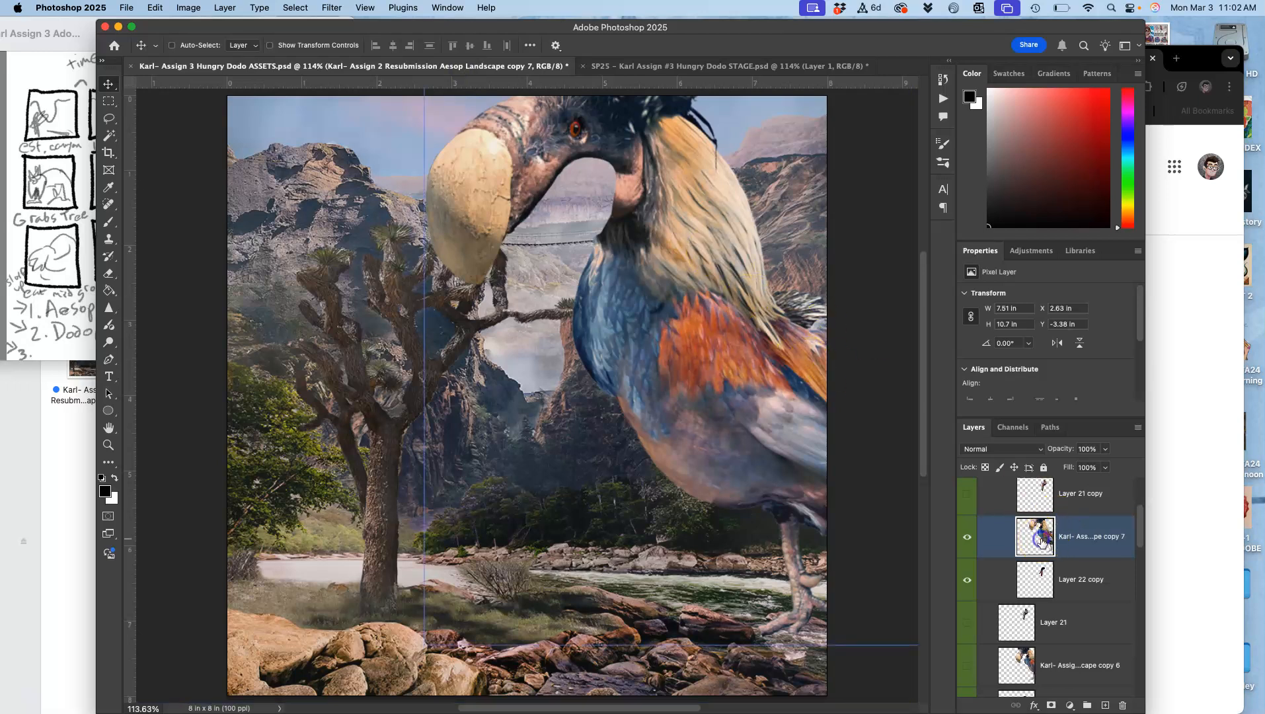
- Start another Puppet Warp on the copy 7 body layer, pin the foot and upper leg, raise the back, and pull the chest down toward the tree
click(190, 8)
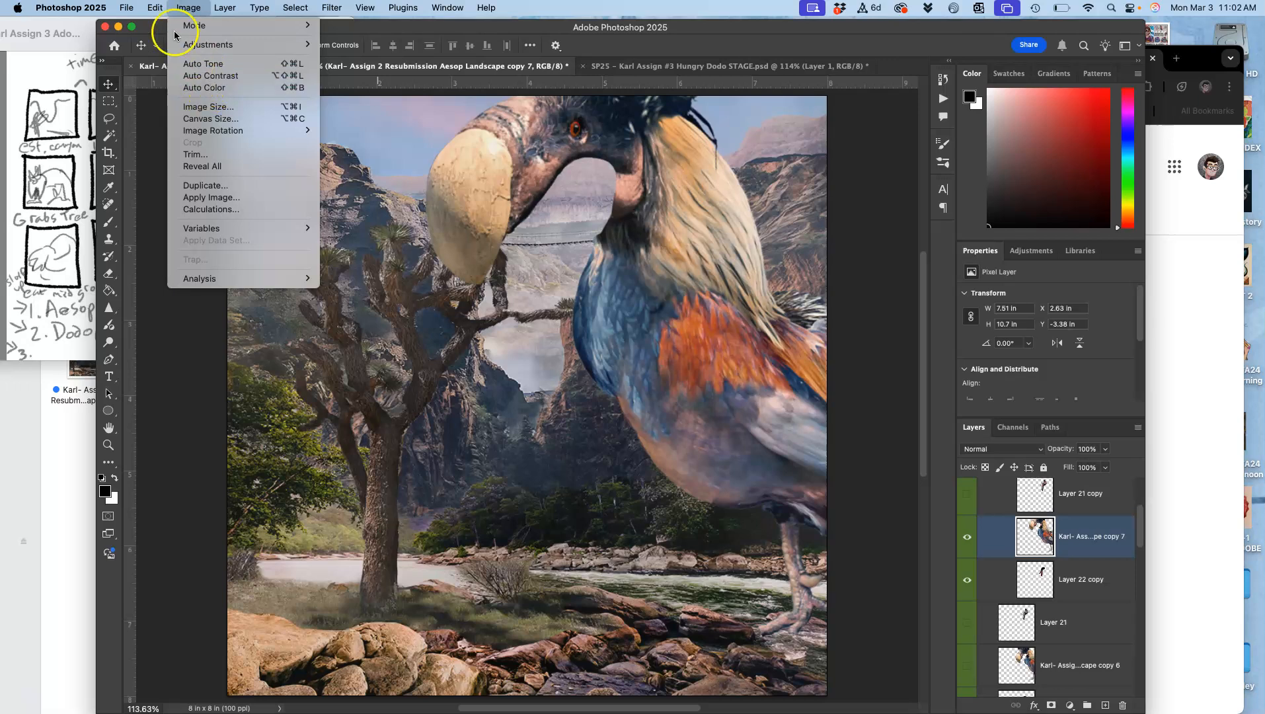
mouse_move(156, 8)
click(179, 289)
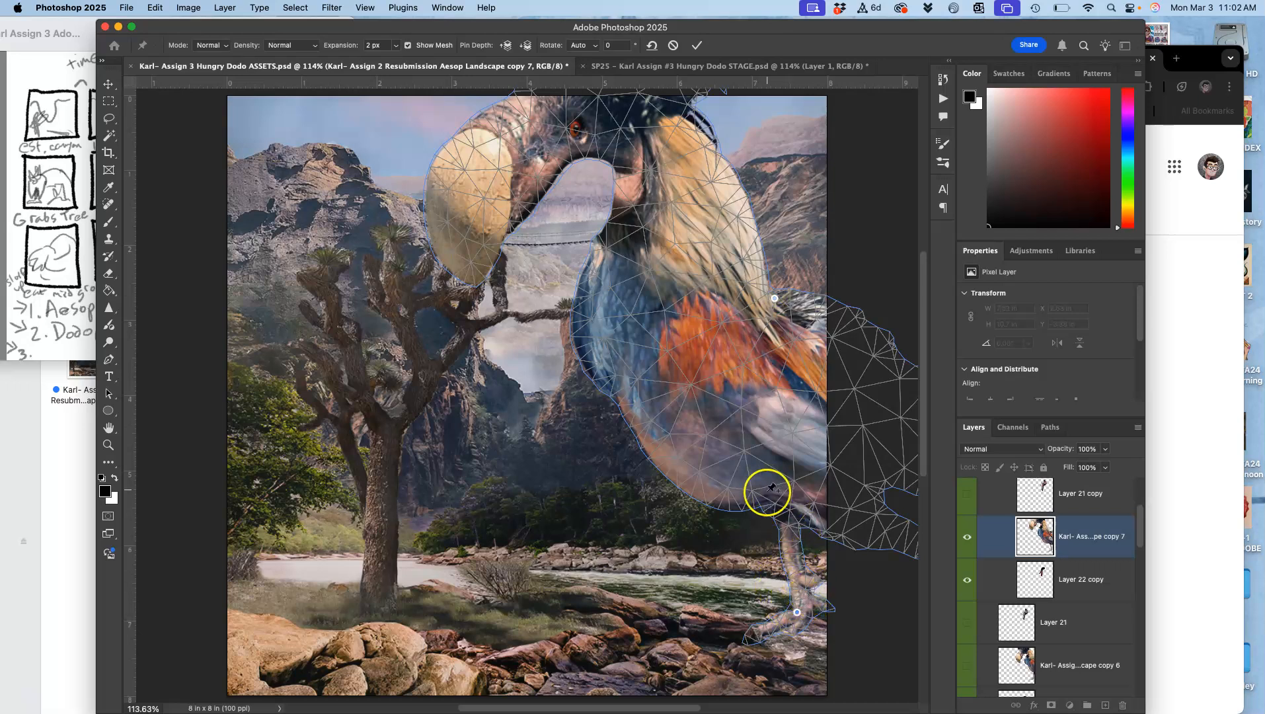
drag(773, 499, 766, 503)
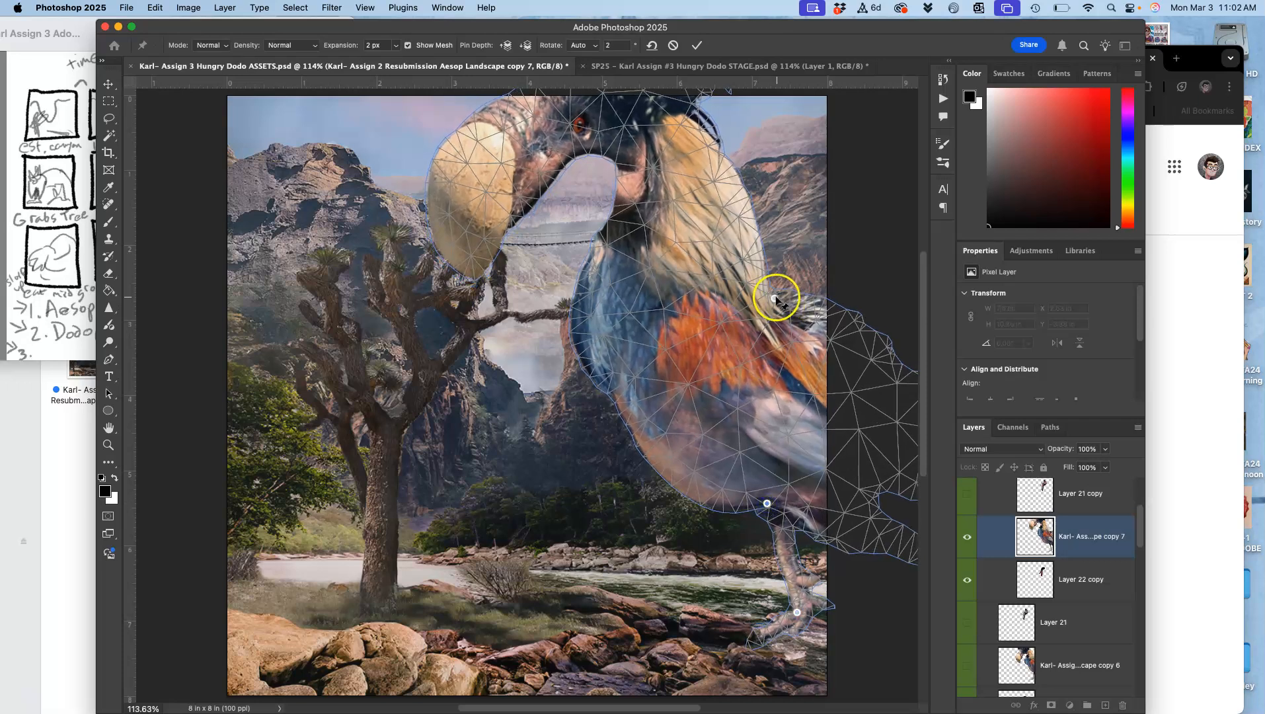
drag(775, 296, 792, 254)
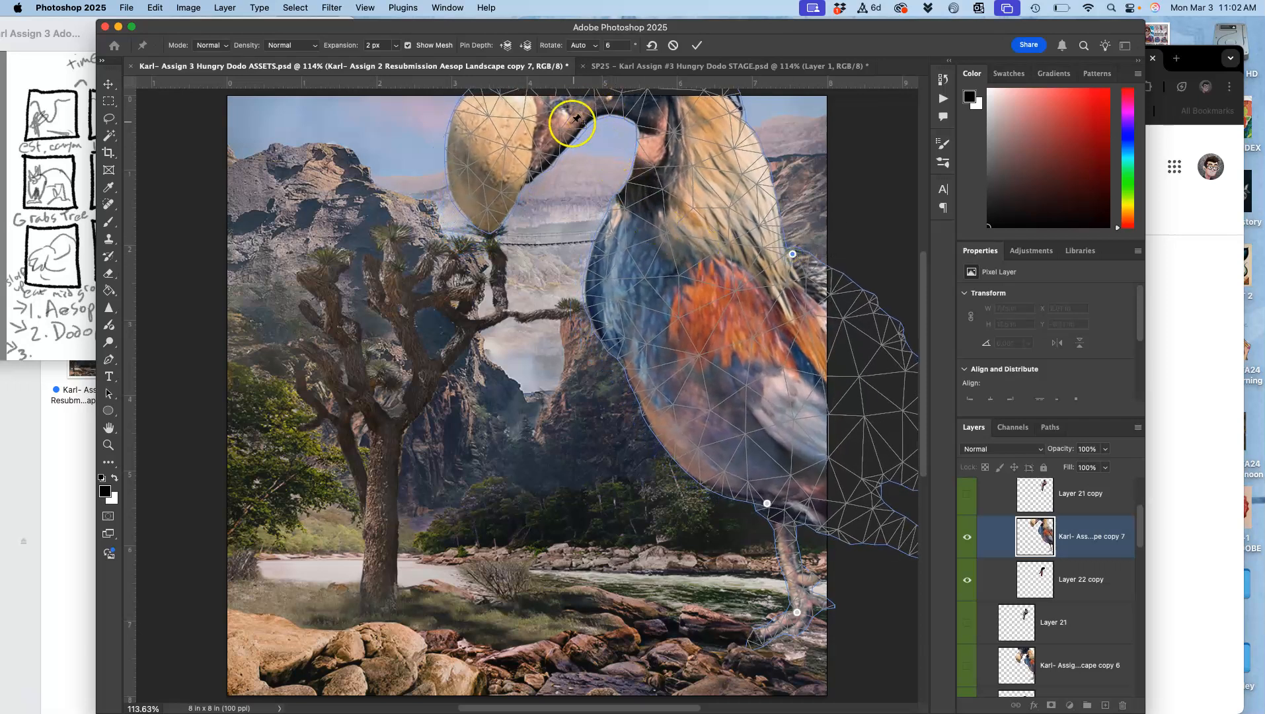
drag(609, 244, 588, 281)
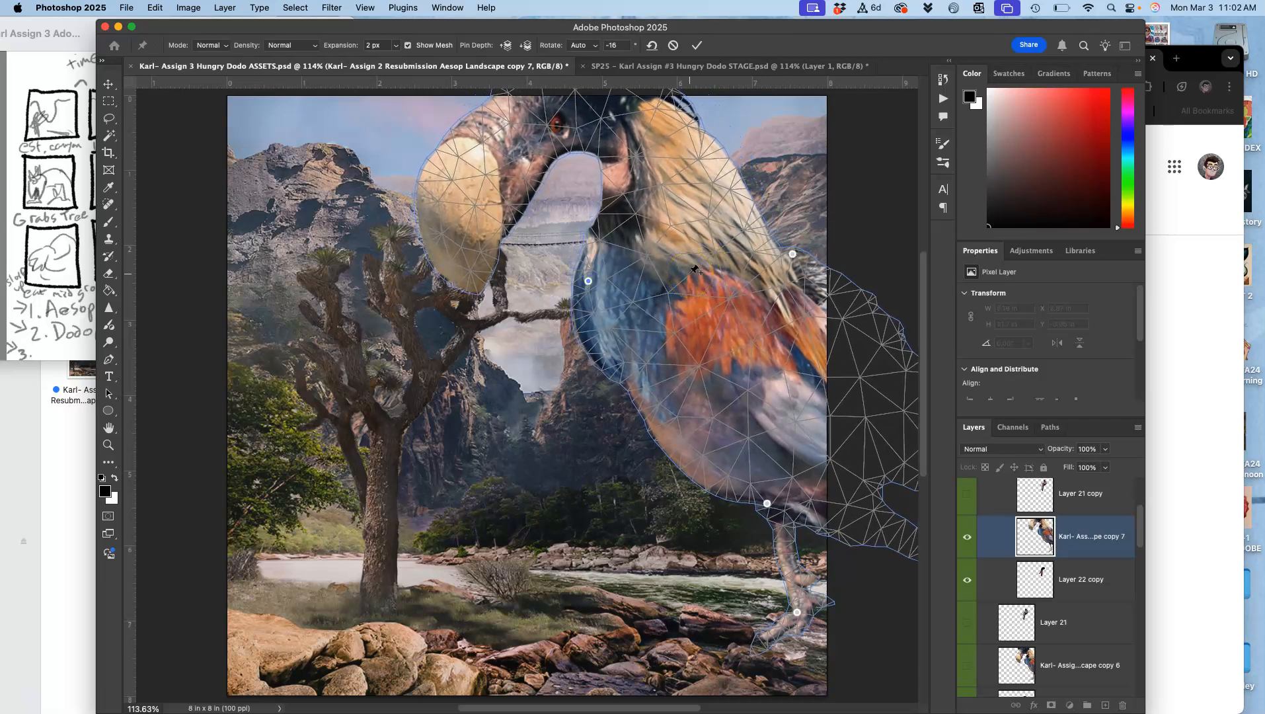
- Lift the beak above the tree with a new pin, lower the neck slightly, apply the warp, and compare it with the STAGE document
drag(465, 168, 455, 120)
drag(646, 119, 646, 154)
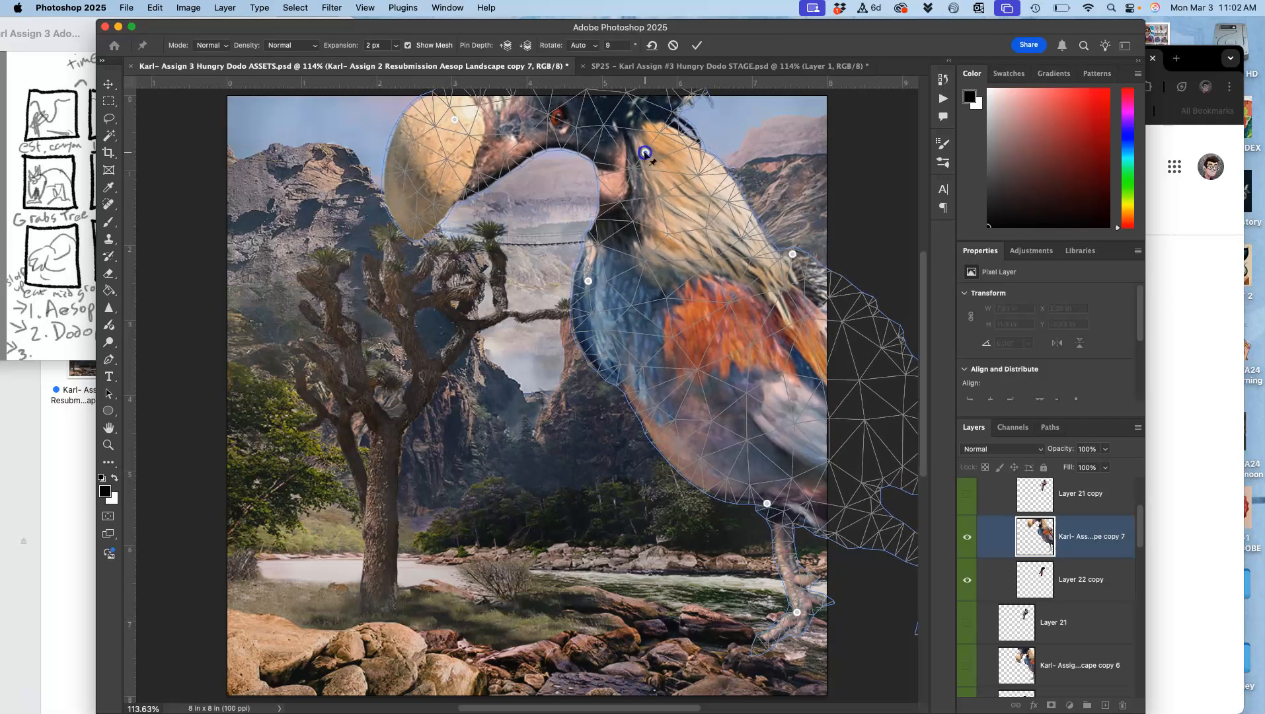
key(Return)
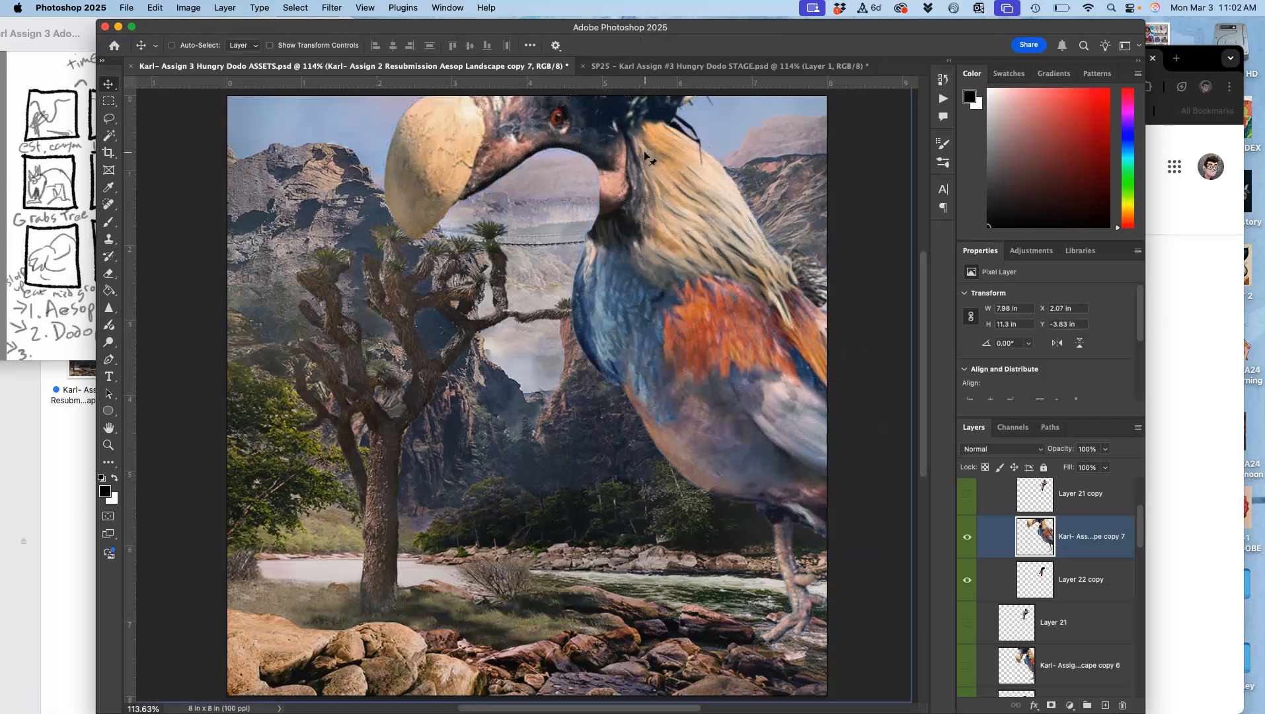
click(700, 67)
click(528, 71)
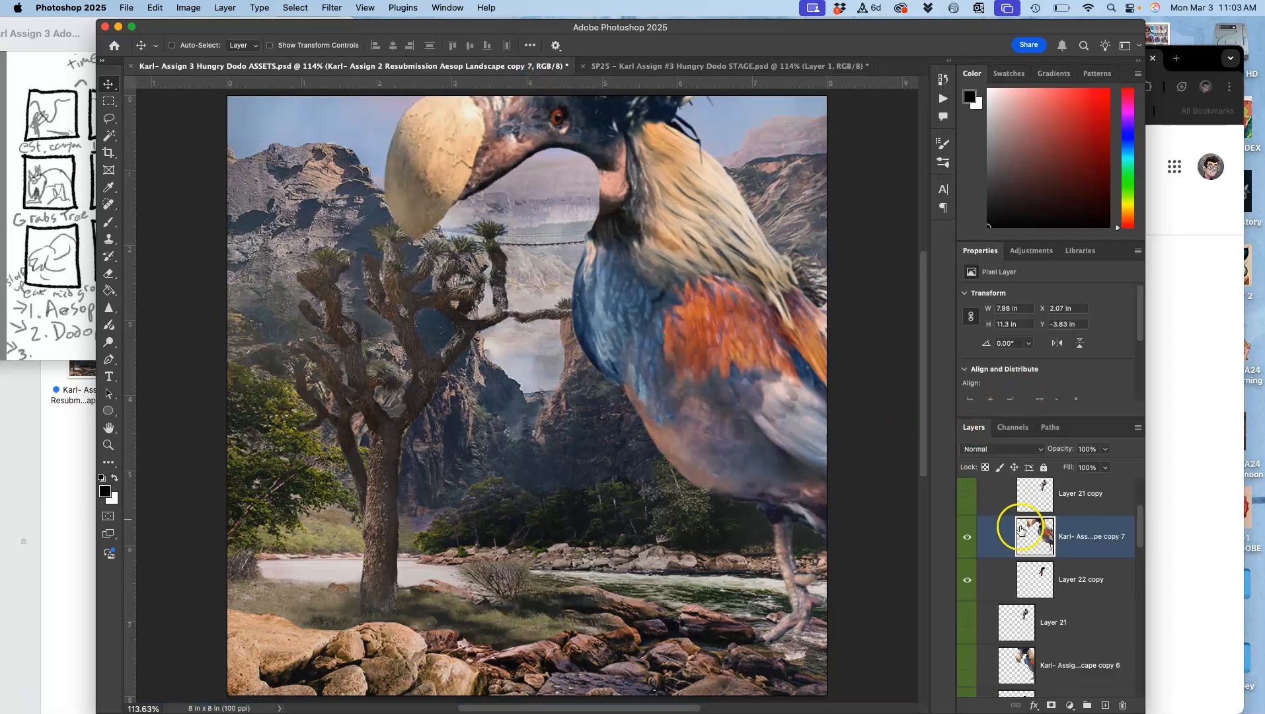
- Show the Layer 21 copy and move the lower beak to the dodo's throat, beneath the raised head
click(968, 496)
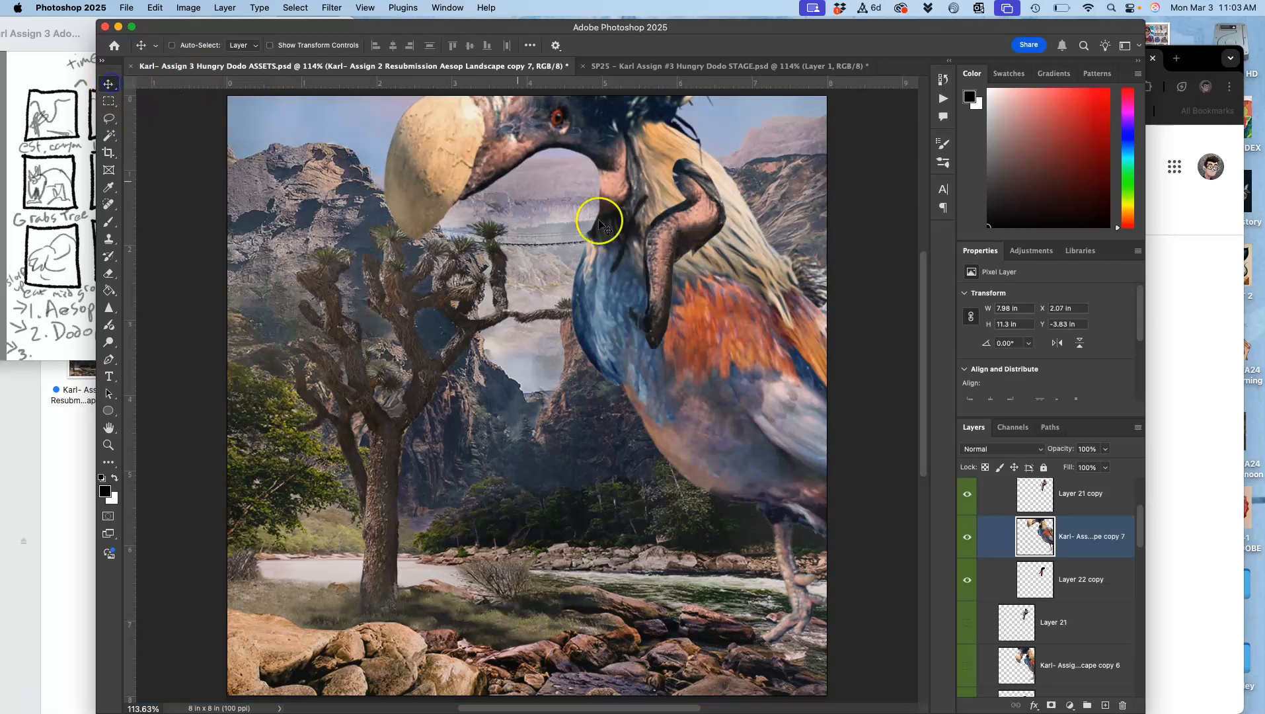
drag(677, 226, 624, 247)
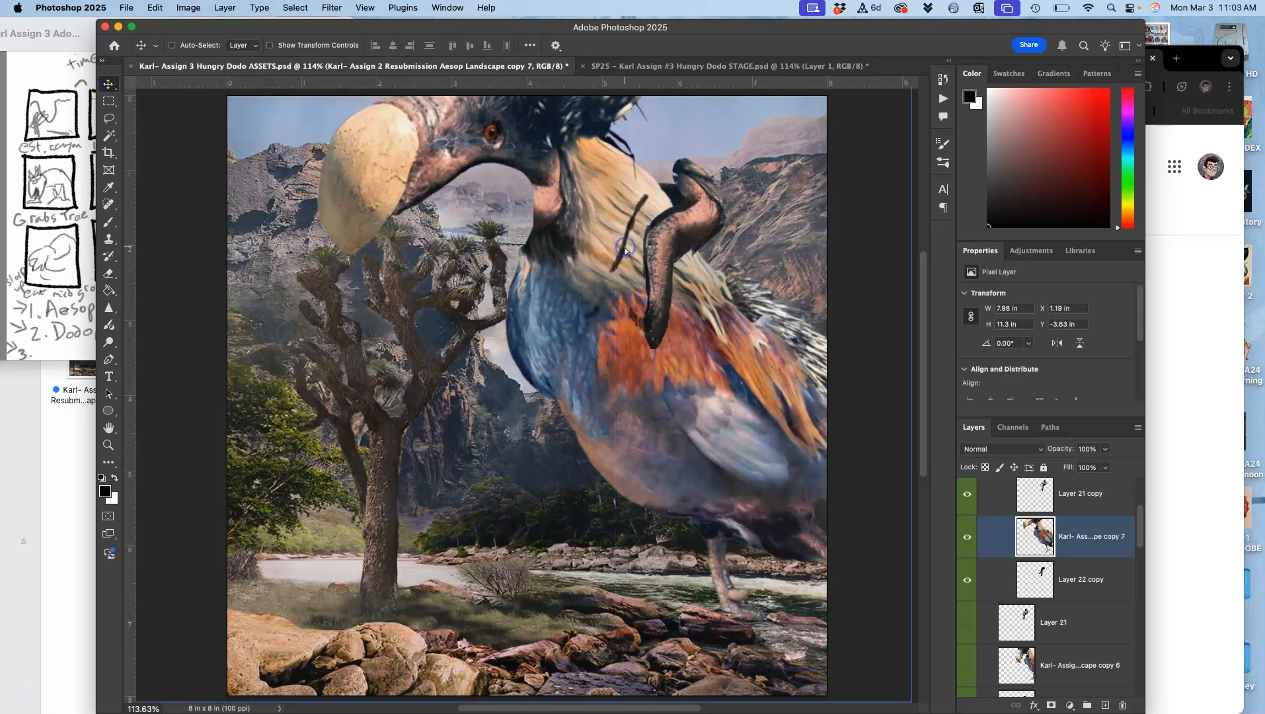
key(super+z)
click(1089, 506)
drag(687, 239, 591, 248)
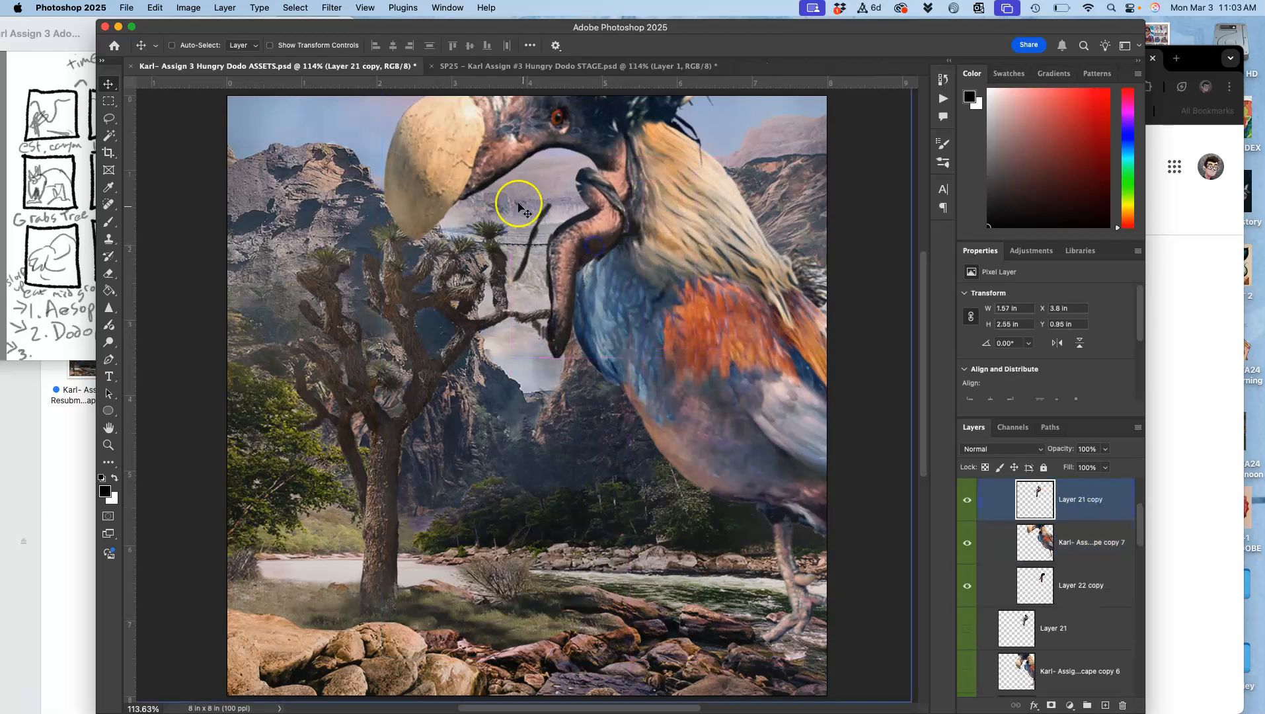
drag(604, 202, 620, 191)
- Warp the lower beak on the Layer 21 copy so its upper end joins the head and its tip curves outward
key(super+t)
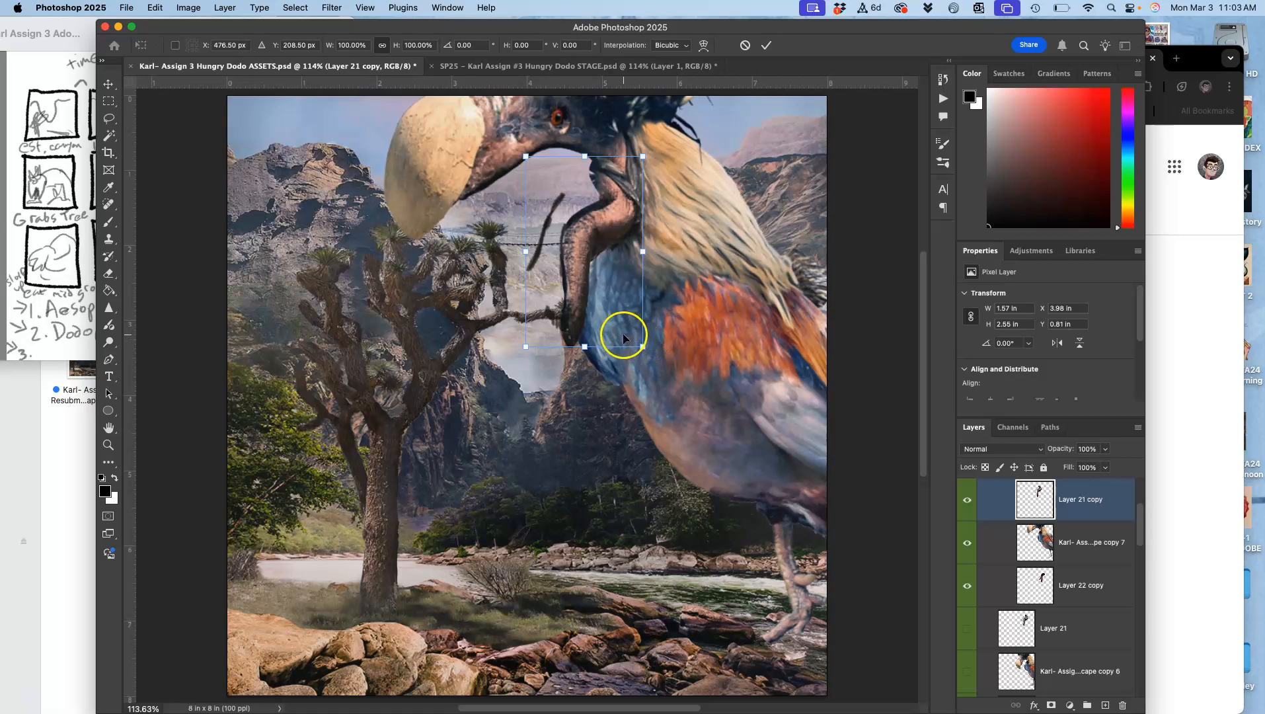
right_click(602, 291)
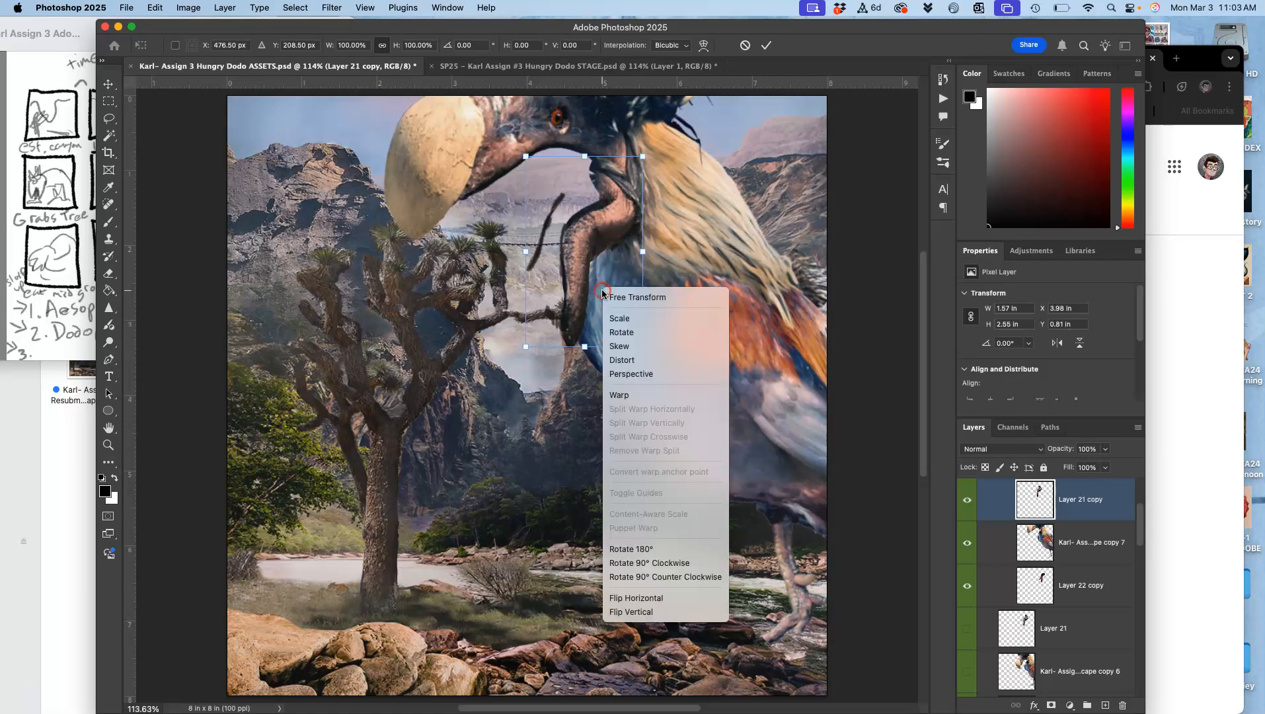
click(617, 395)
drag(612, 285, 625, 303)
drag(539, 309, 530, 333)
drag(559, 220, 581, 238)
drag(595, 176, 663, 121)
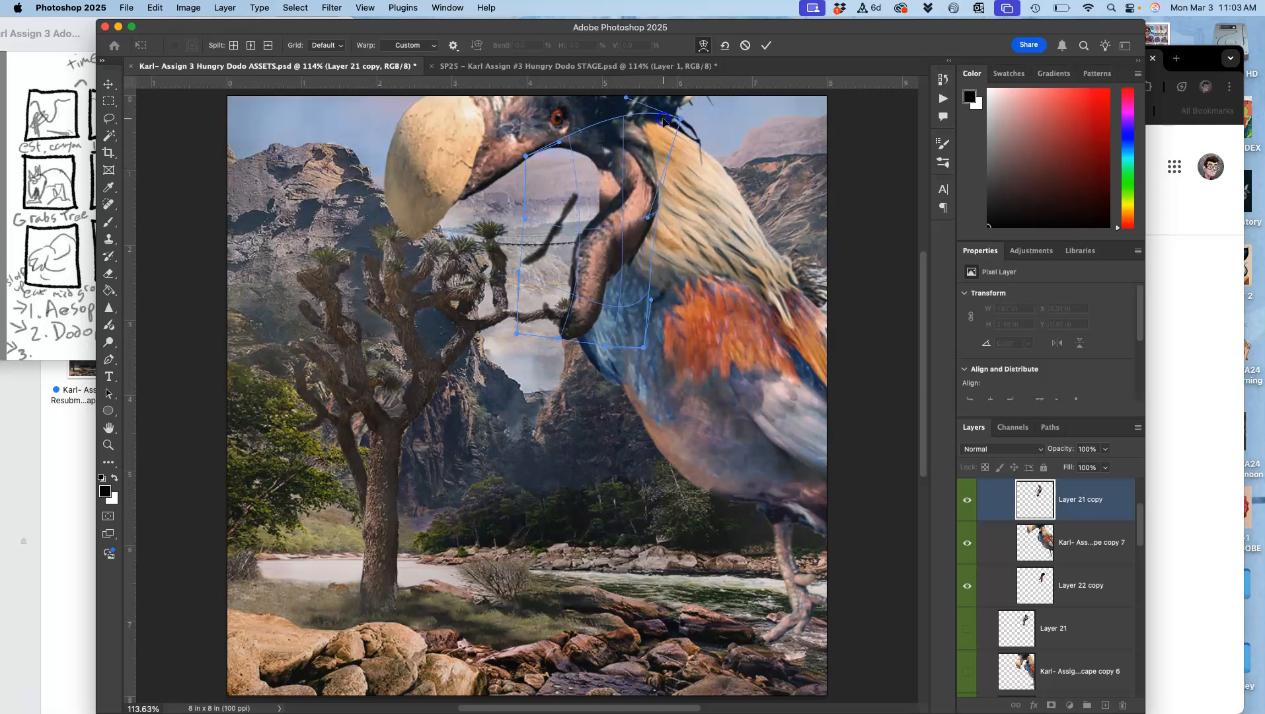
drag(625, 179, 611, 196)
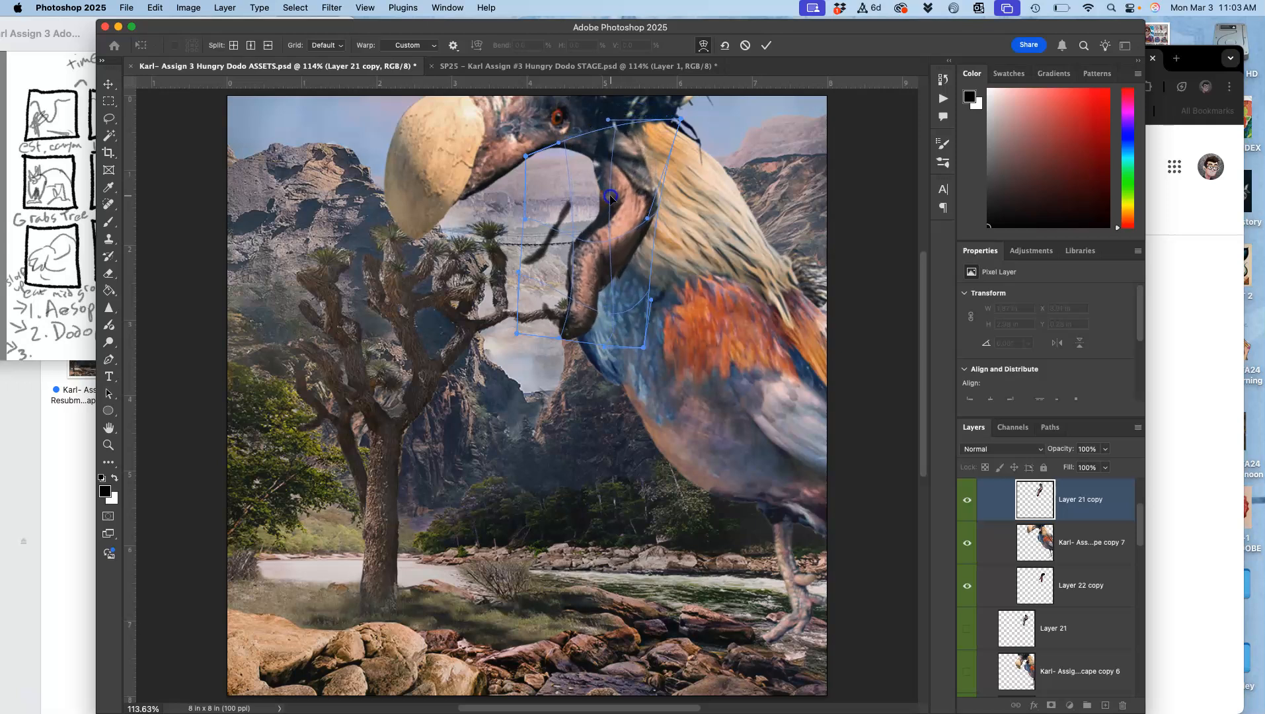
drag(580, 324, 574, 335)
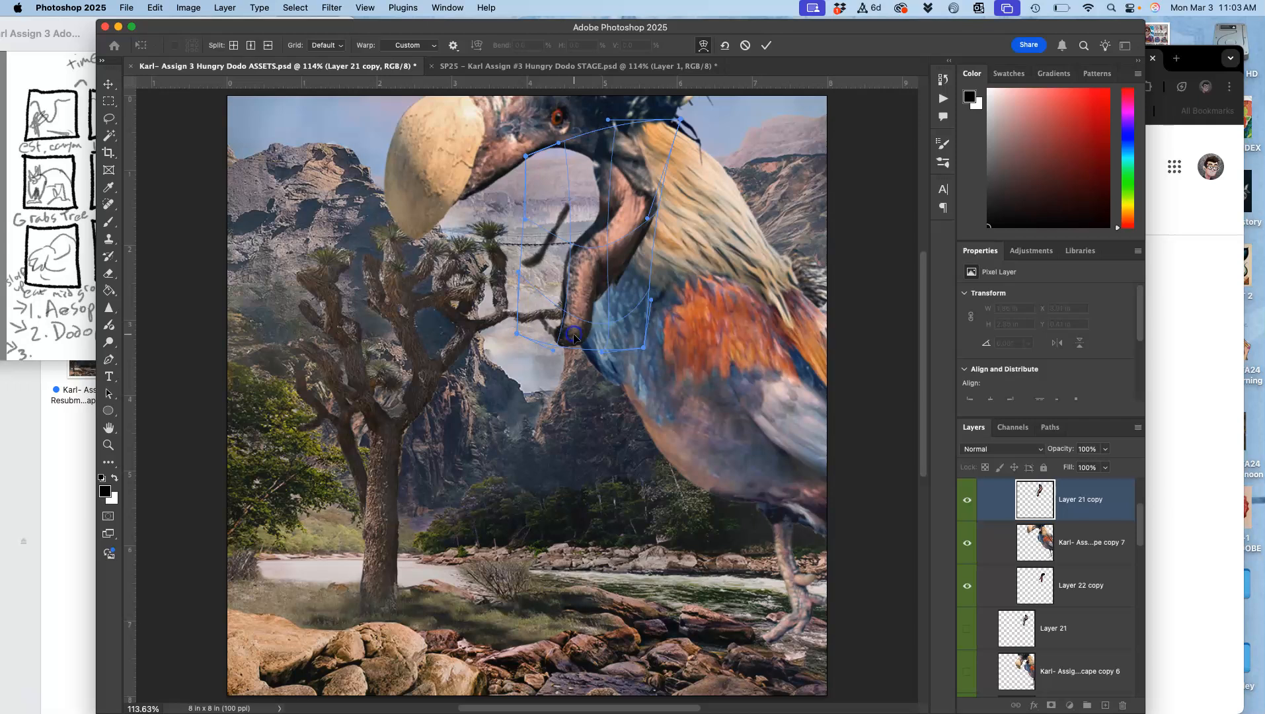
key(Return)
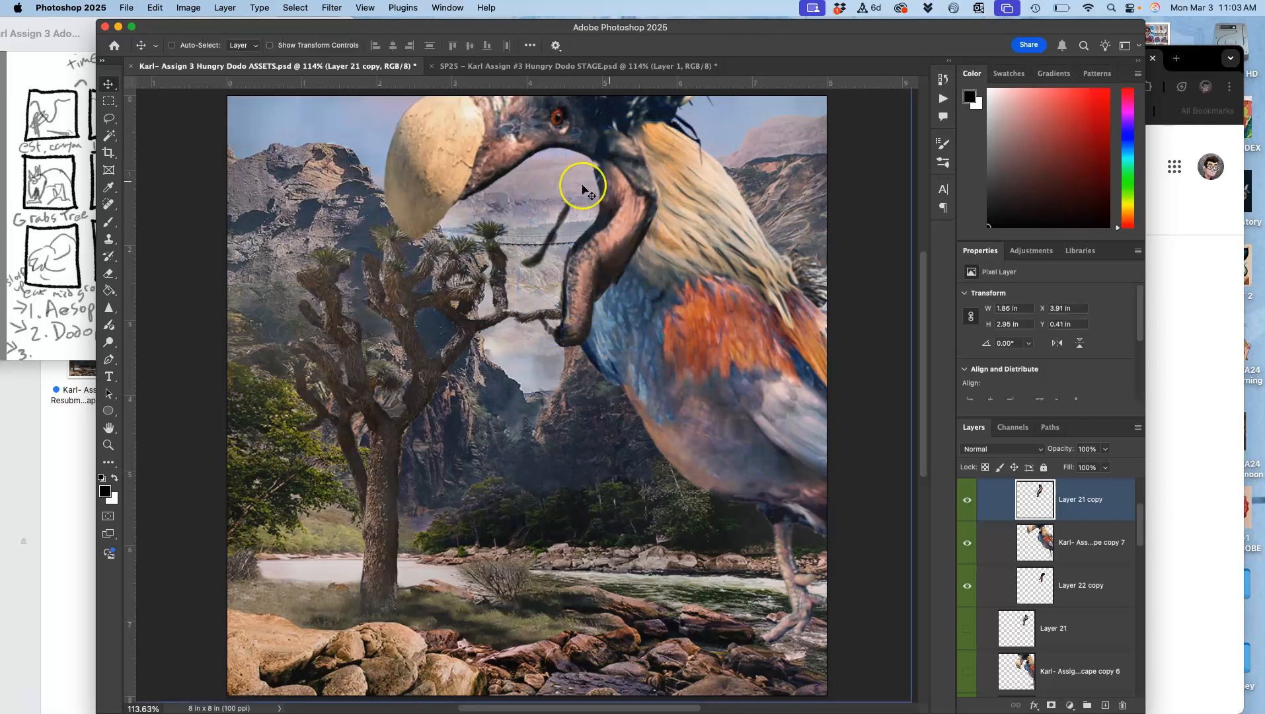
- Lasso the stray dark strip beside the lower beak on the Layer 21 copy, delete it and deselect
click(109, 118)
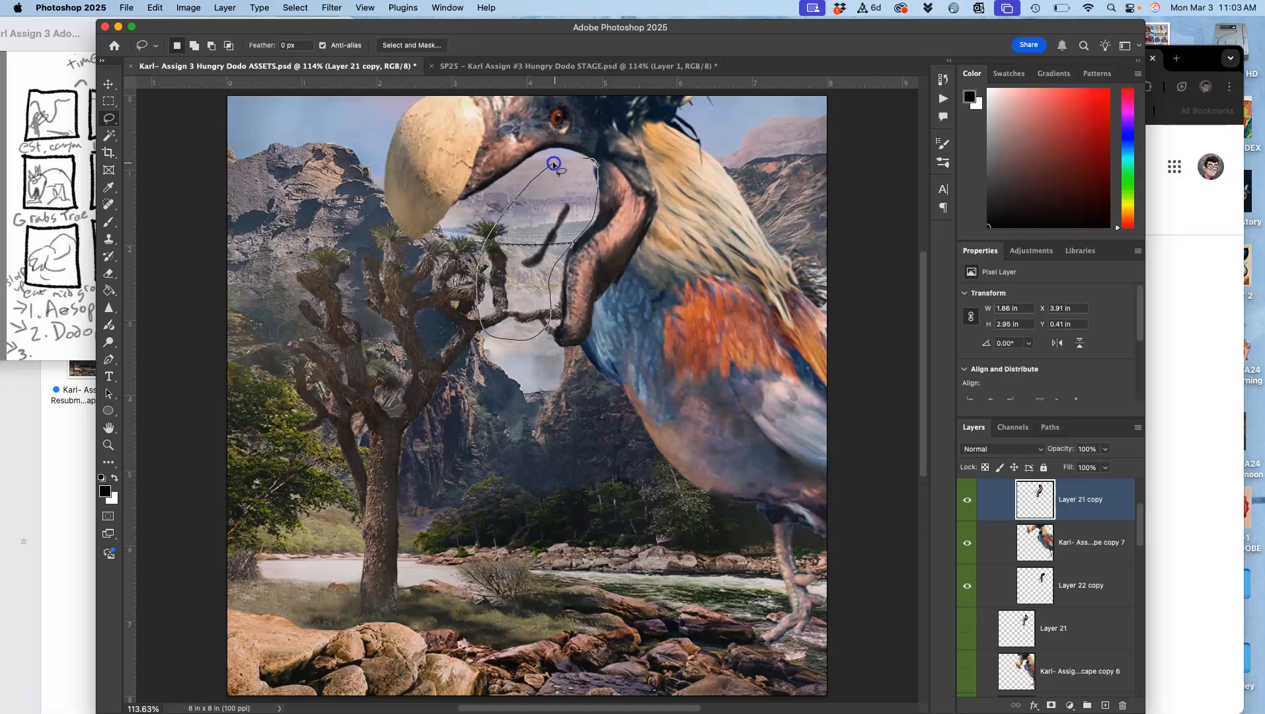
key(Delete)
key(ctrl+d)
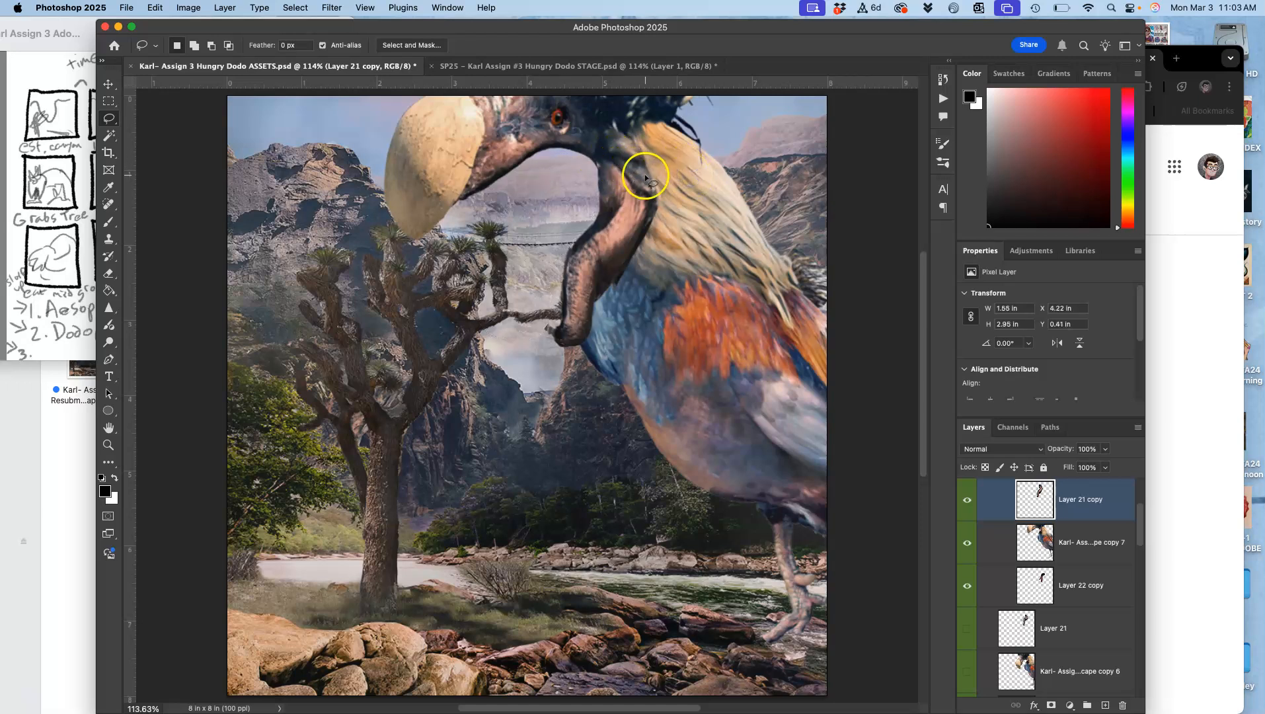
- Check the lower beak's overlap by toggling its layer, then lasso and delete the excess along its back edge
click(966, 500)
click(965, 500)
drag(627, 126, 635, 163)
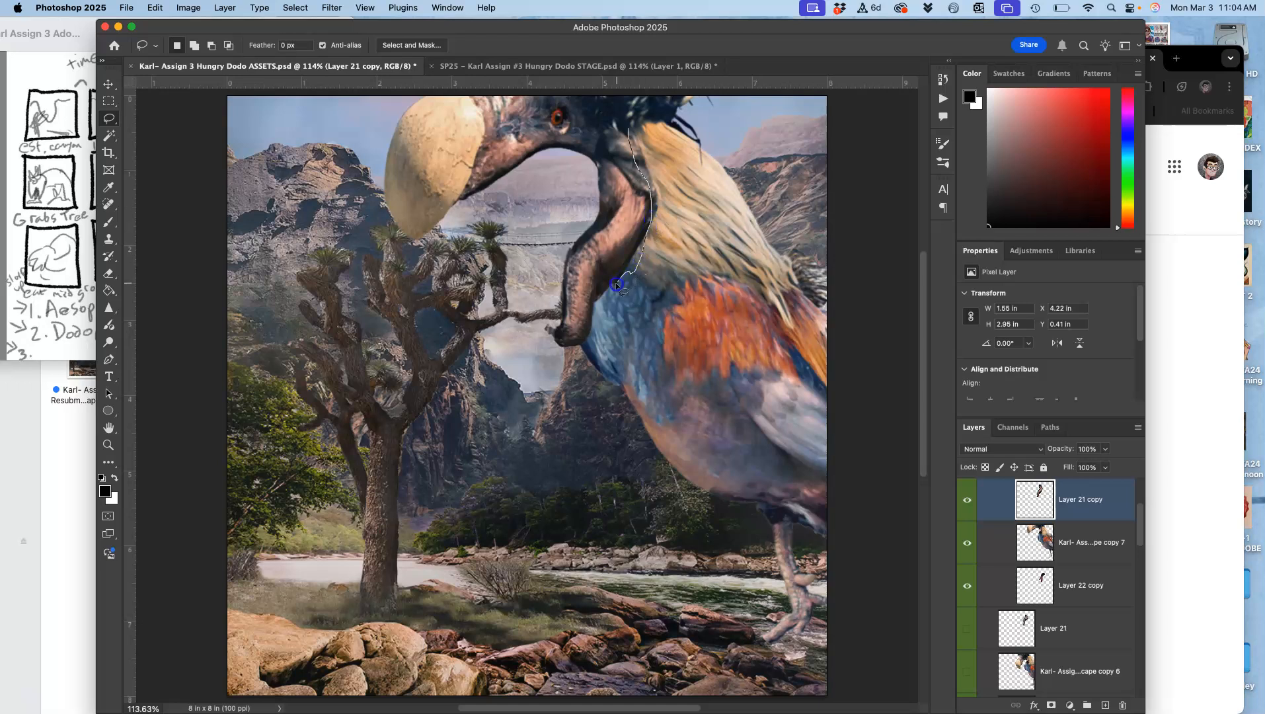
drag(709, 203, 719, 146)
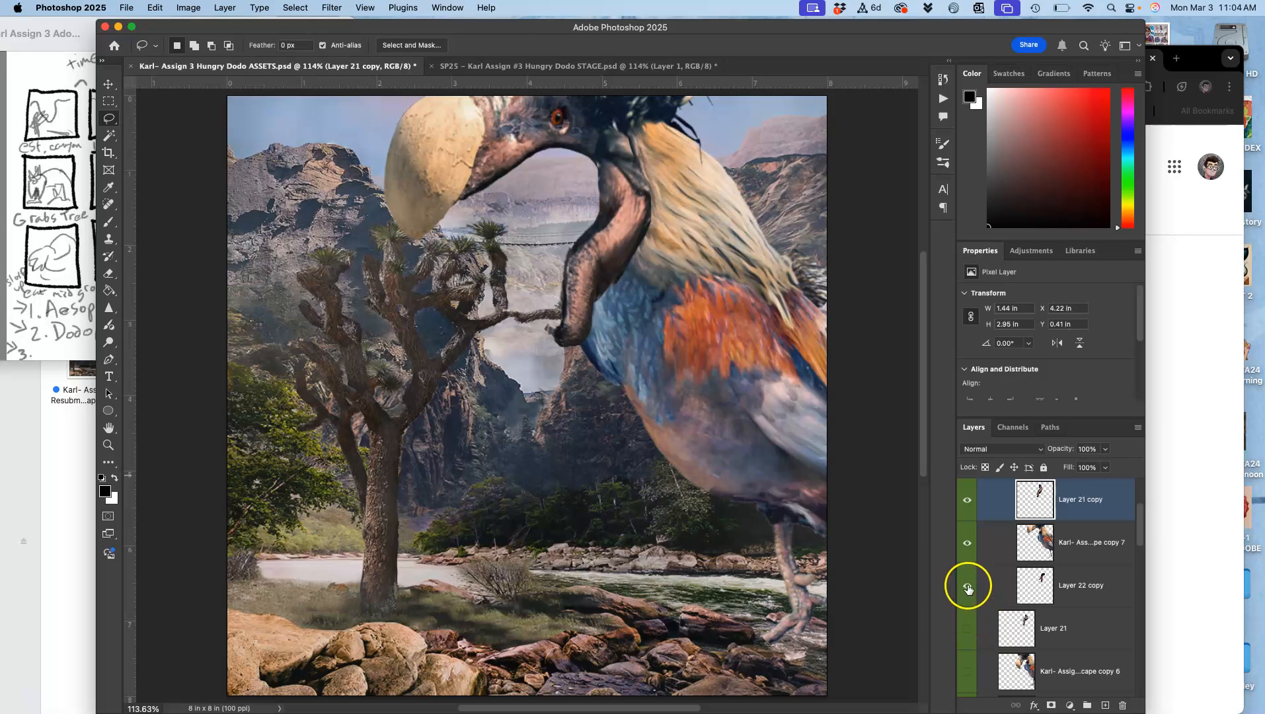
- Move the tongue on the Layer 22 copy out into the gap between the upper and lower beak
click(1073, 585)
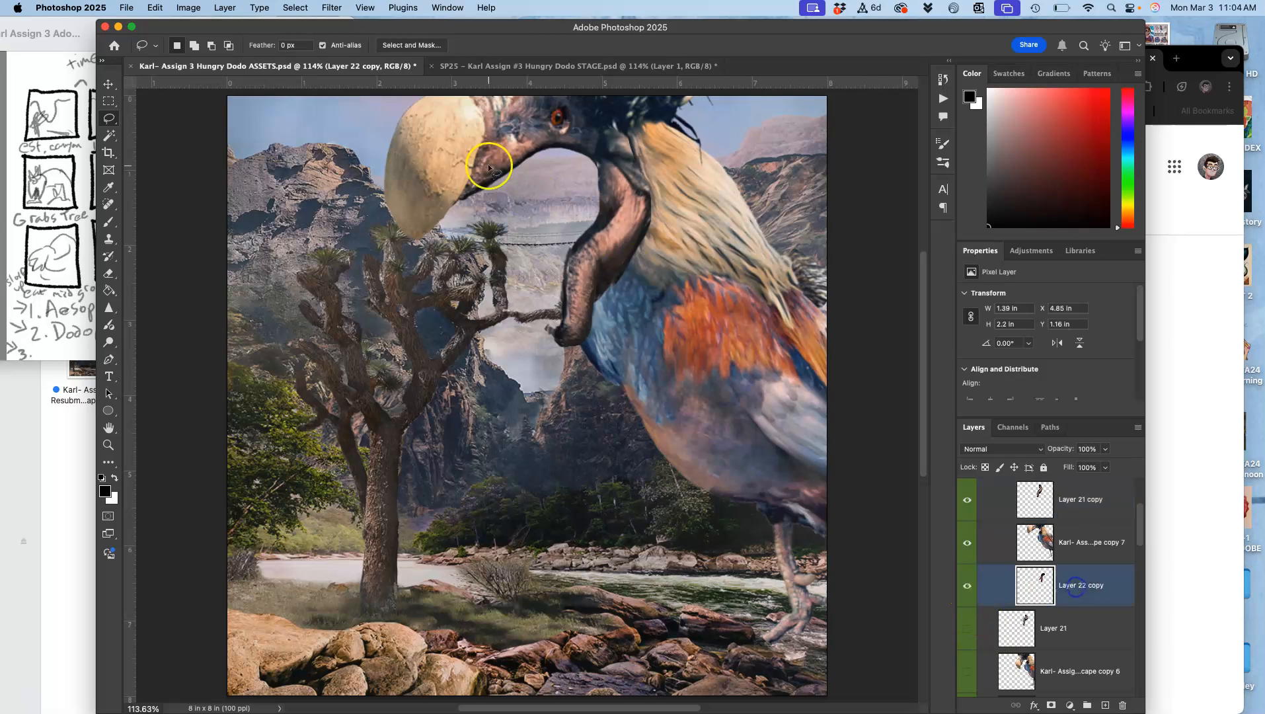
click(108, 84)
mouse_move(607, 211)
mouse_down()
mouse_move(643, 225)
mouse_move(528, 218)
mouse_move(537, 208)
mouse_up()
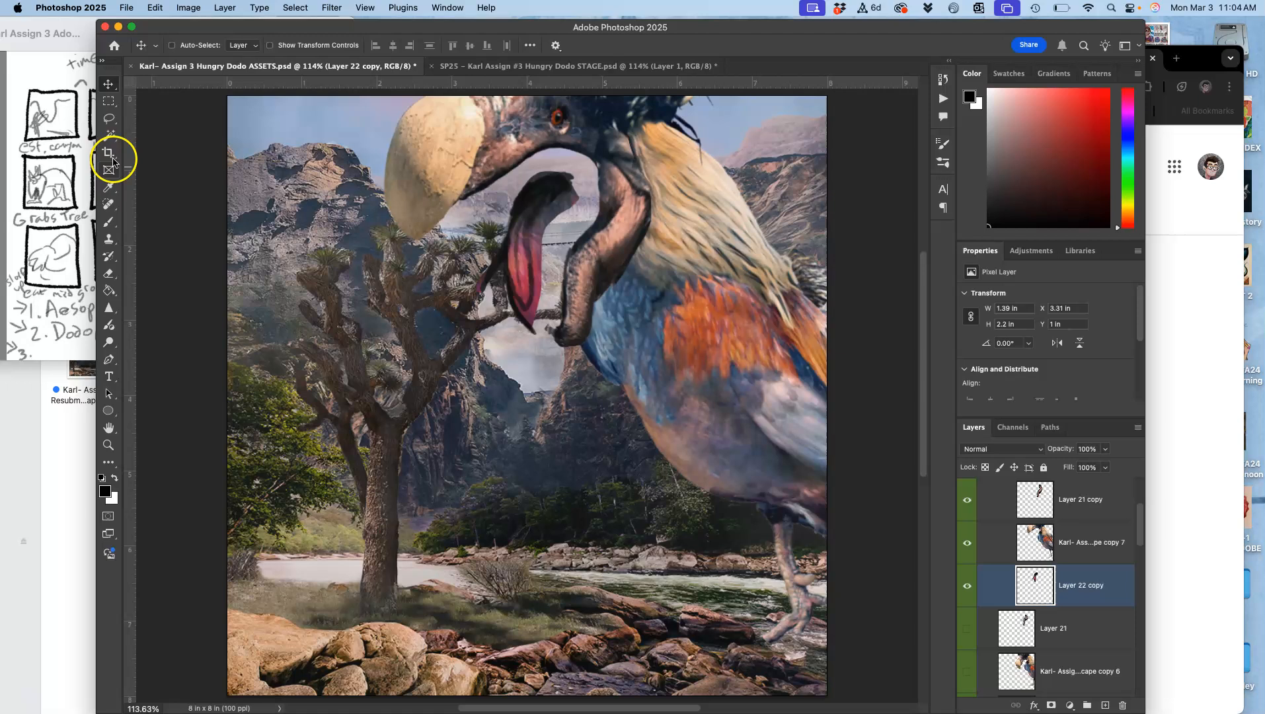
- Lasso the excess around the tongue's outer edge and tip on the Layer 22 copy, delete it and deselect
click(108, 119)
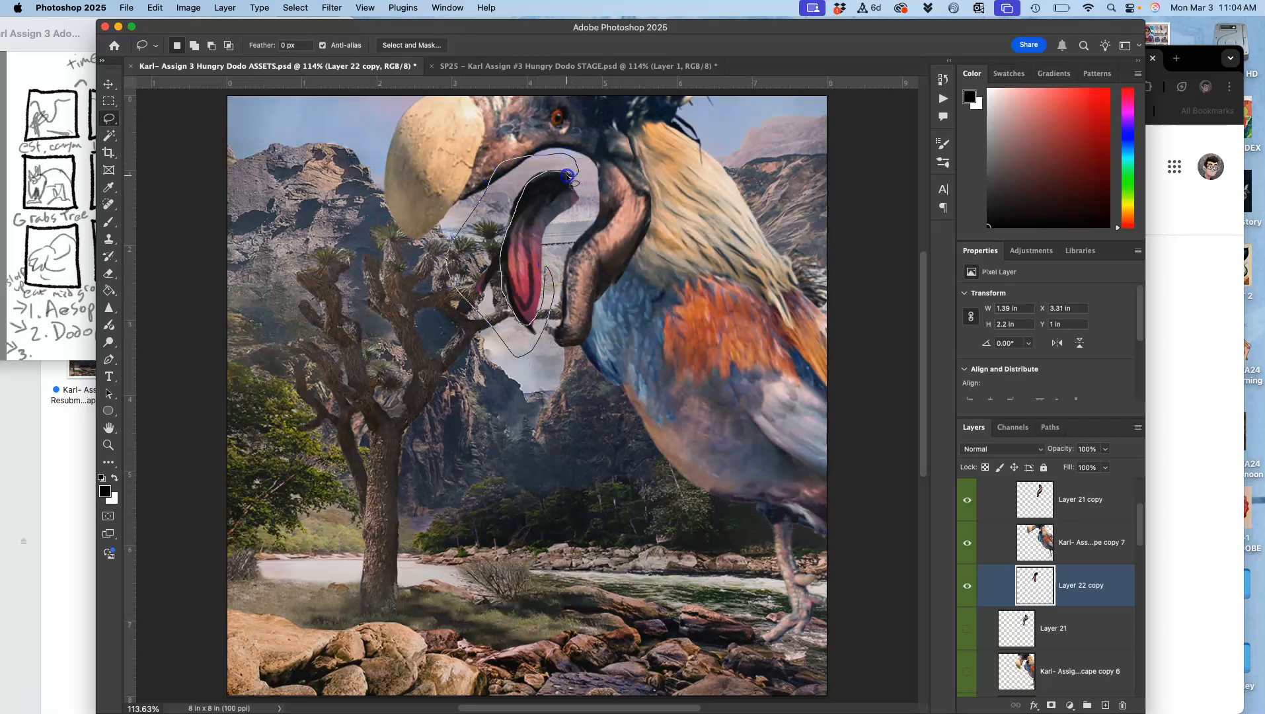
drag(549, 172, 550, 173)
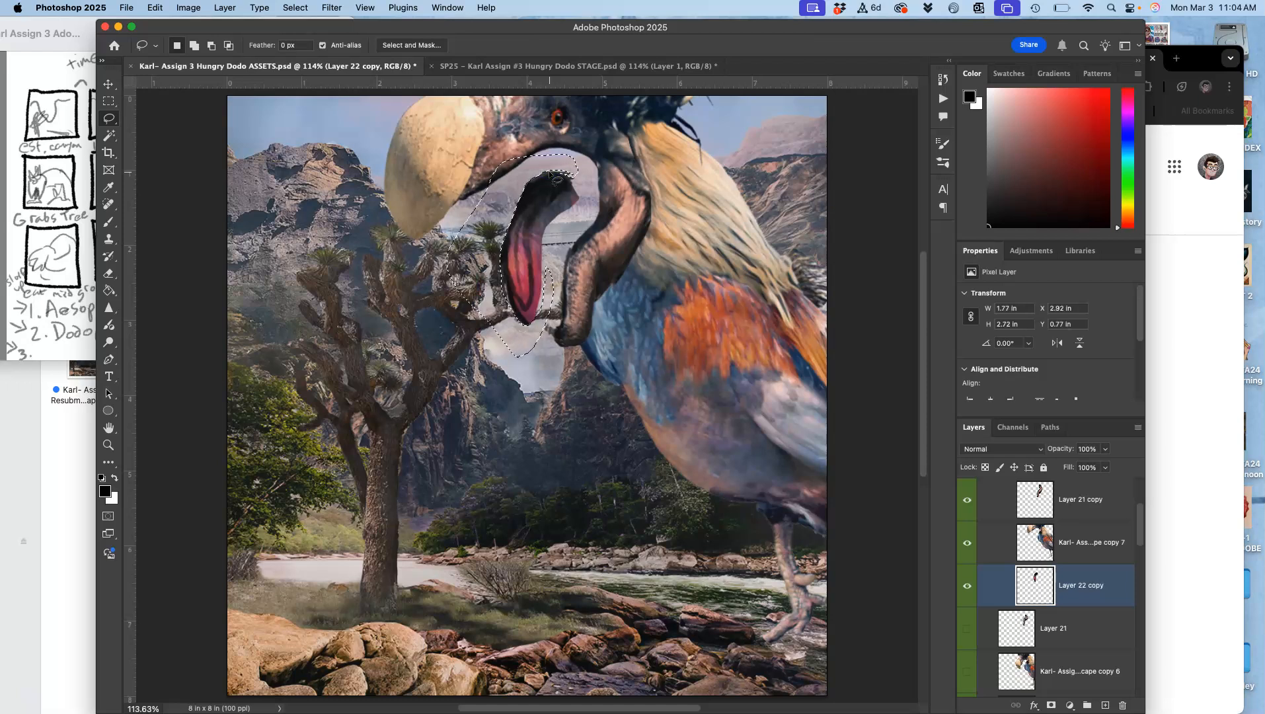
key(BackSpace)
key(super+d)
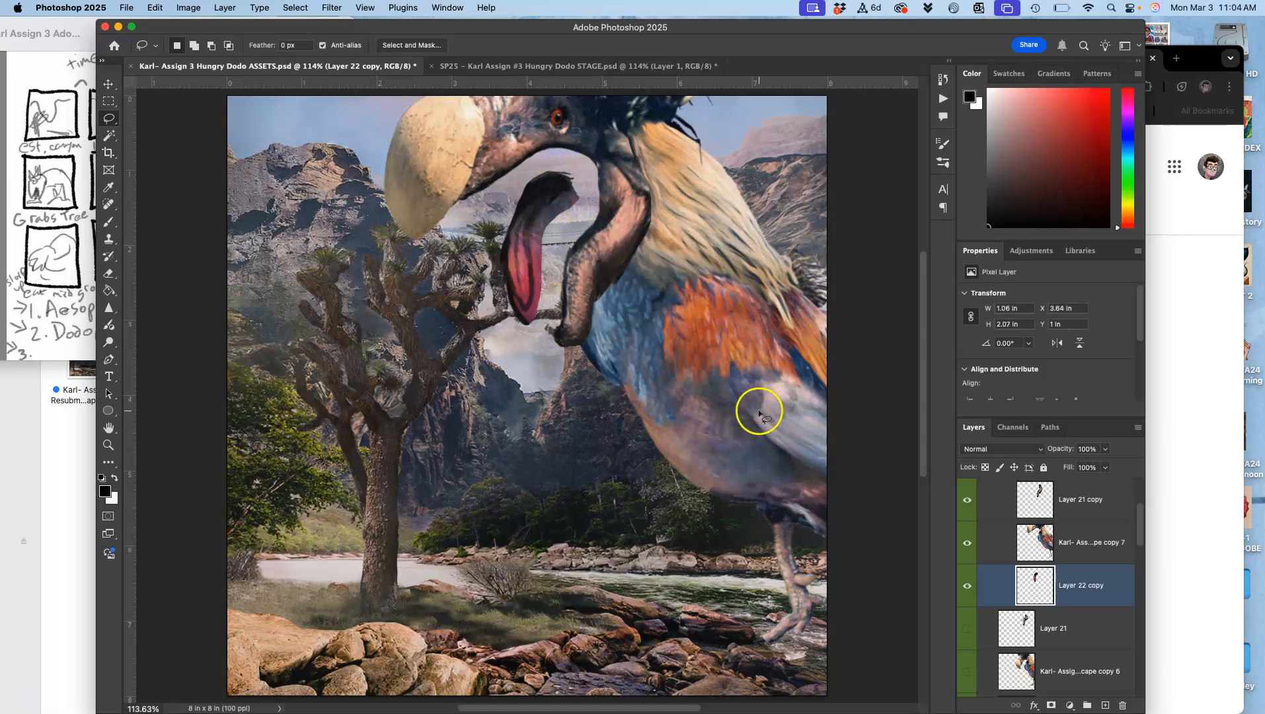
- Rename the Layer 22 copy TOUNGE, then duplicate it as a layer named Mouth placed directly beneath it
double_click(1081, 585)
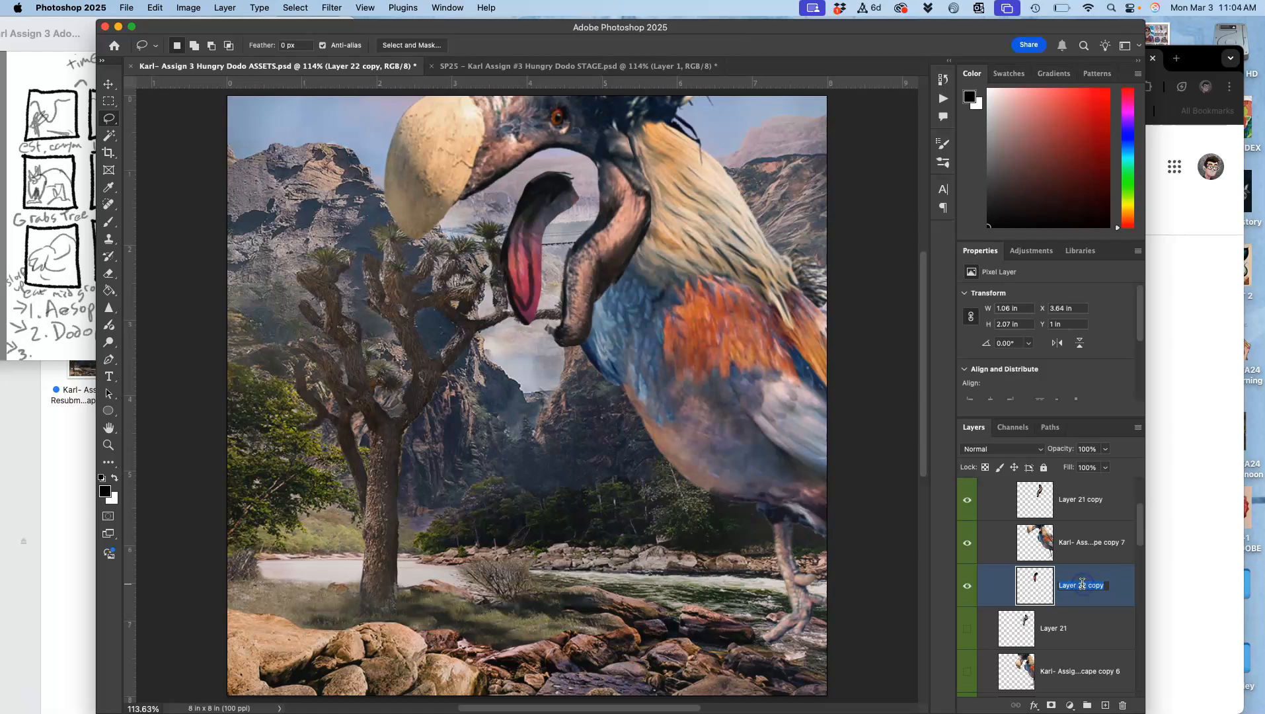
click(1116, 599)
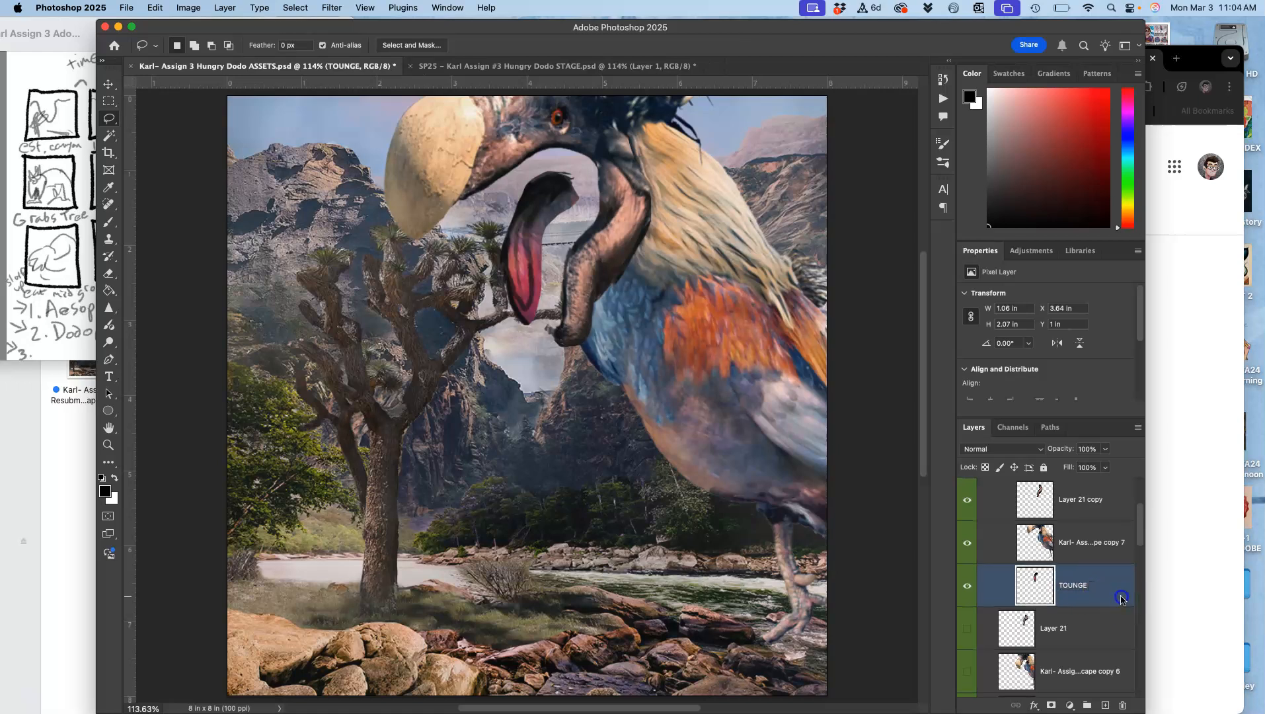
key(super+j)
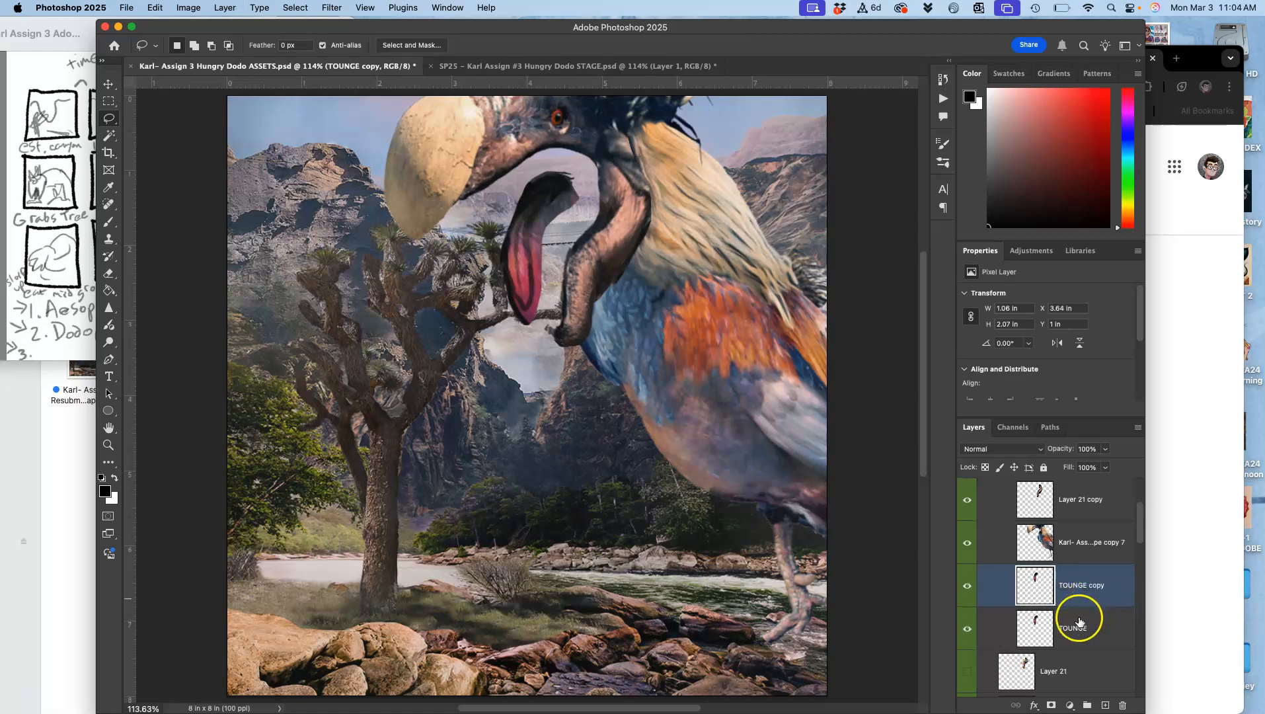
double_click(1069, 590)
click(1095, 594)
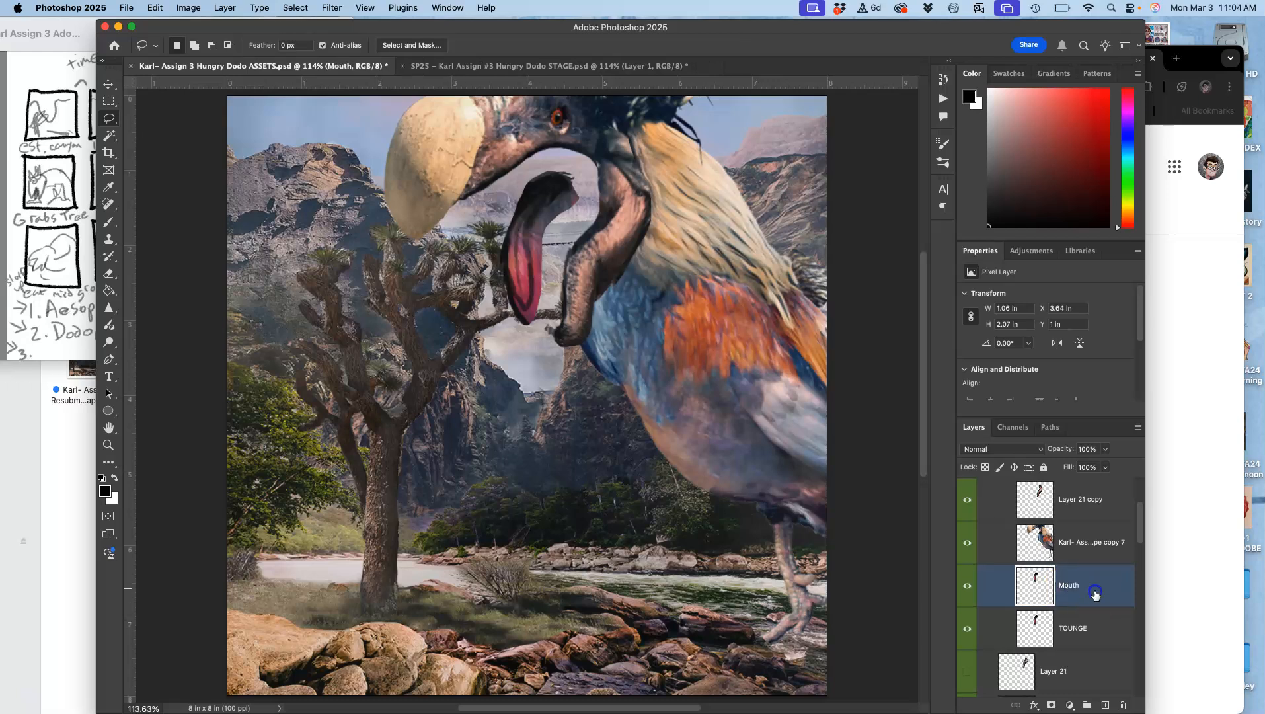
drag(1095, 584, 1095, 647)
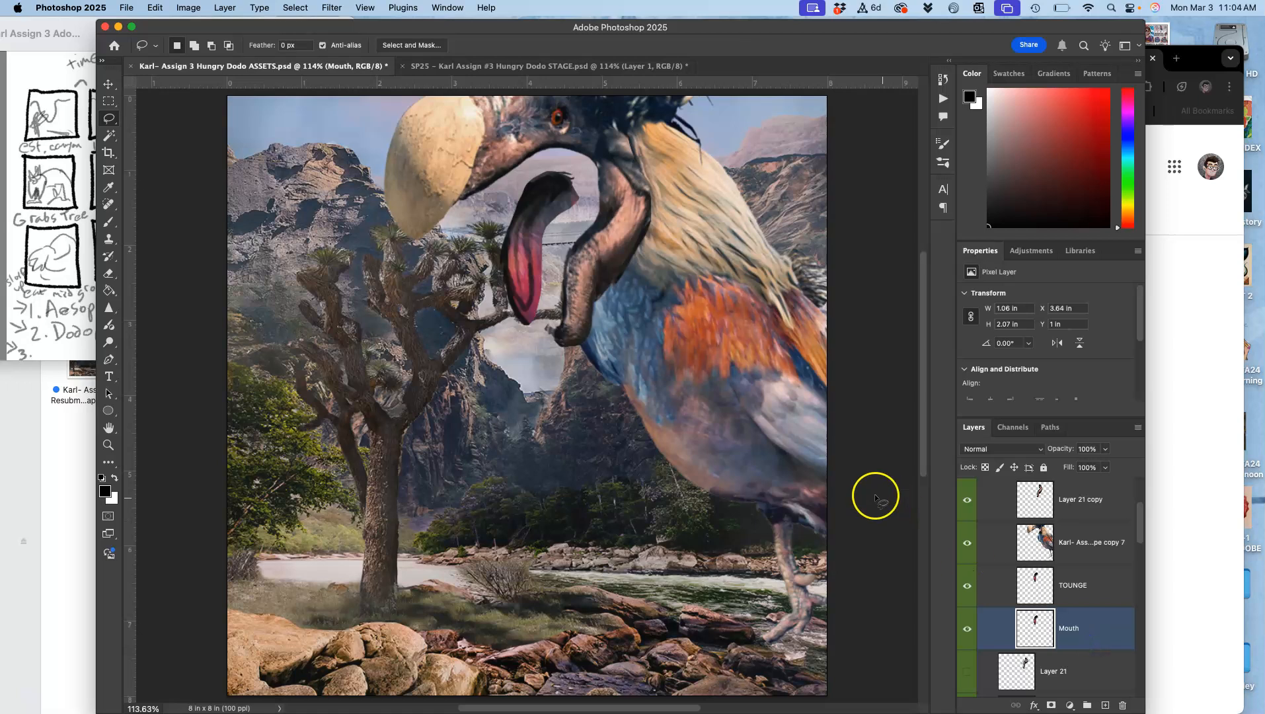
- Warp the Mouth layer upward and toward the throat so it fills the gap between the tongue and the back of the beak
key(super+t)
right_click(555, 239)
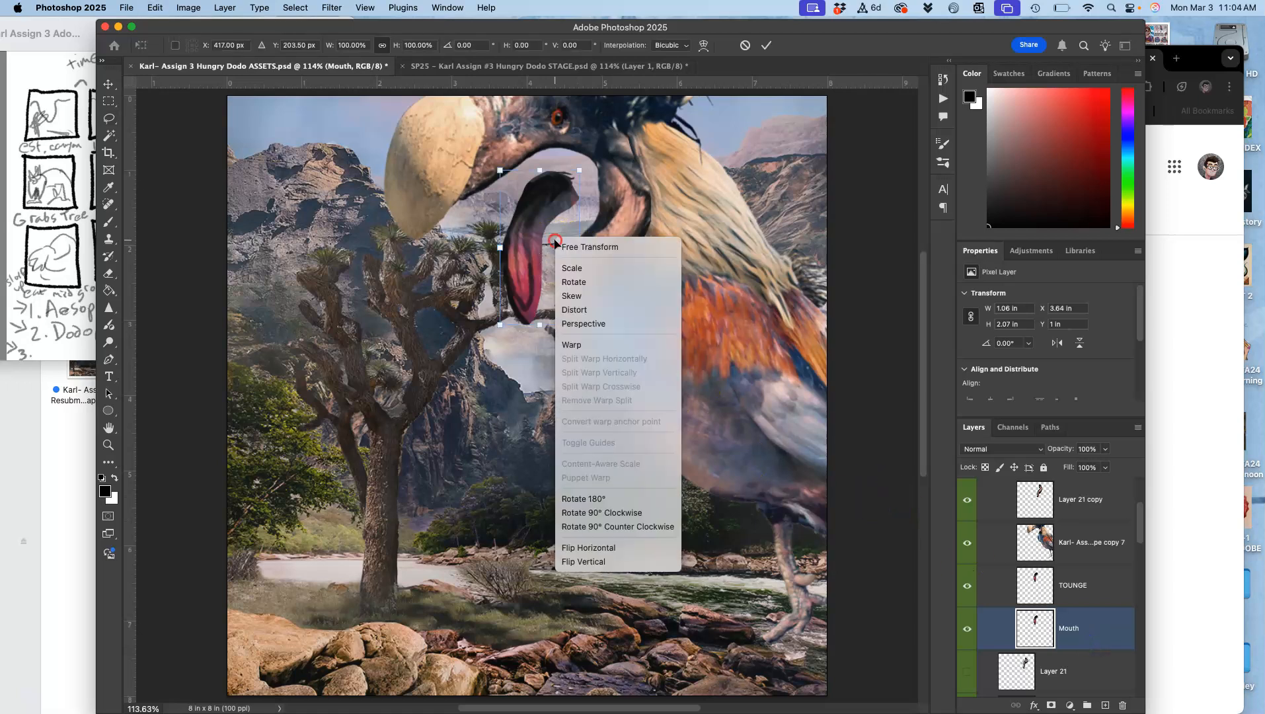
click(567, 344)
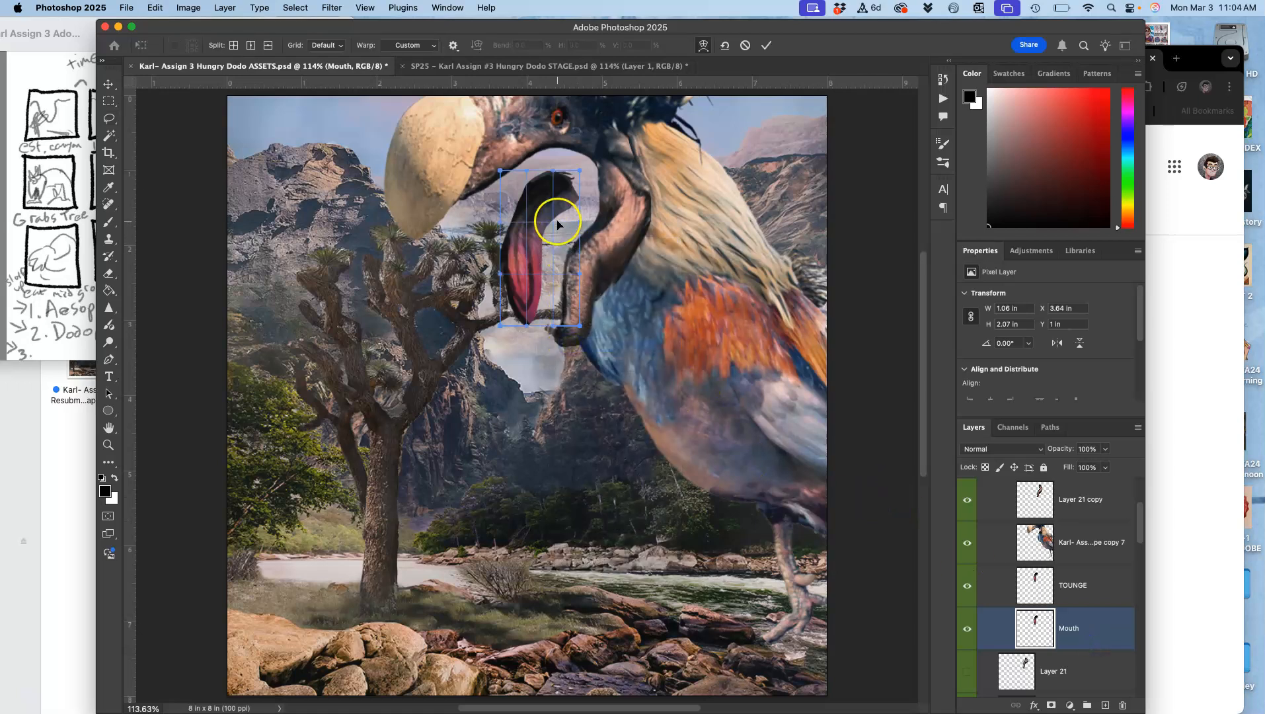
drag(561, 215, 613, 210)
drag(580, 170, 609, 129)
drag(549, 170, 532, 133)
drag(592, 202, 597, 225)
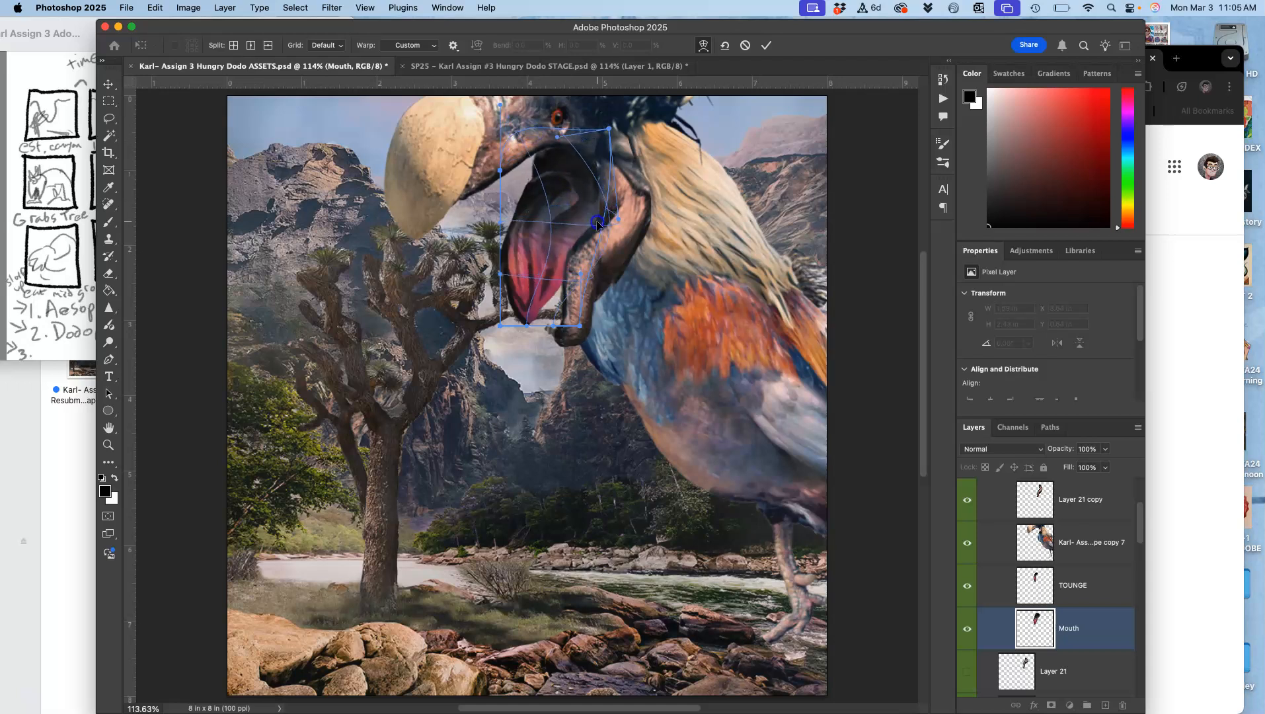
- Warp the Mouth layer's lower end toward the lower beak's tip, tuck its front edge behind the tongue, and apply the warp
mouse_move(517, 243)
mouse_down()
mouse_move(511, 230)
mouse_move(519, 259)
mouse_up()
drag(526, 310, 566, 325)
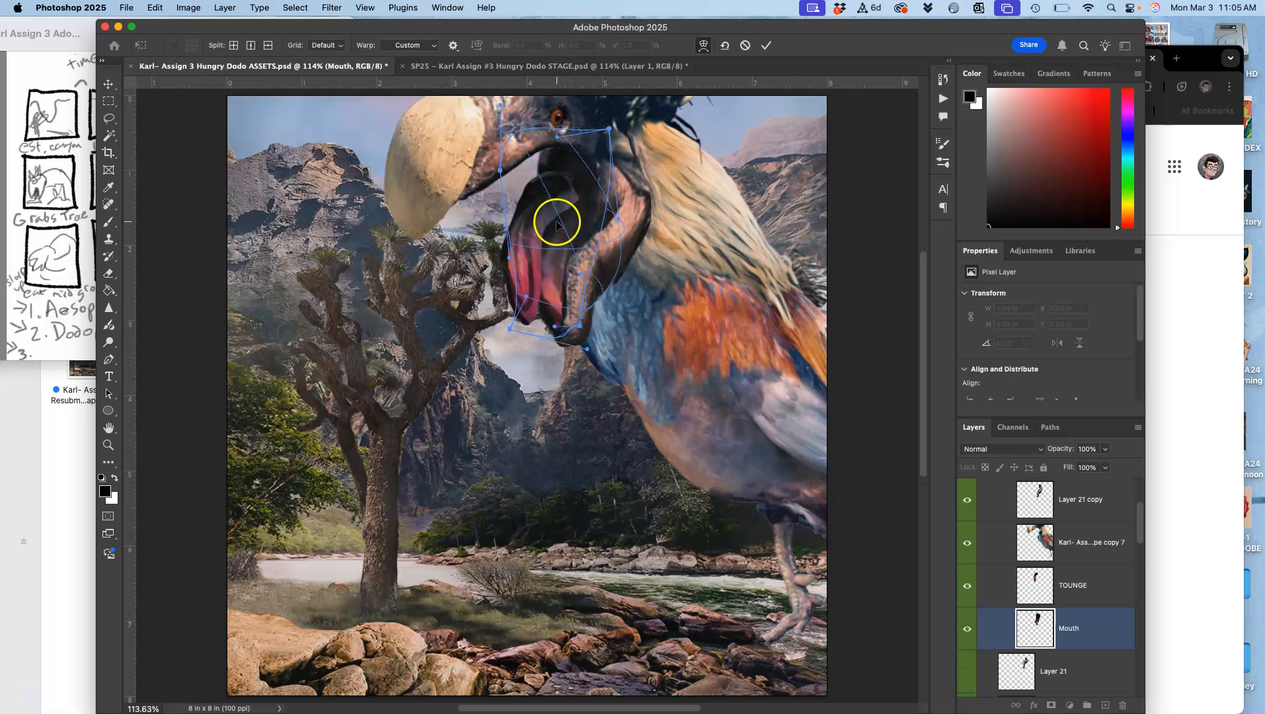
mouse_move(521, 148)
mouse_down()
mouse_move(482, 160)
mouse_move(500, 146)
mouse_up()
drag(524, 239, 537, 233)
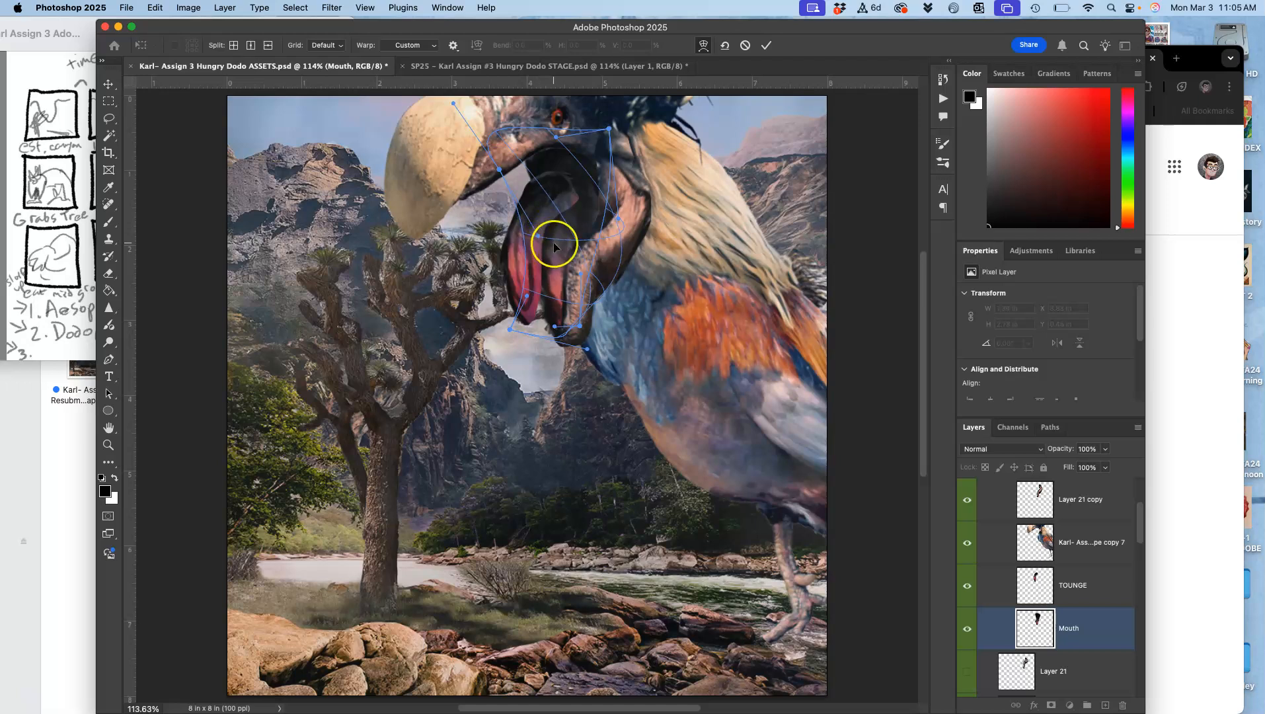
key(Return)
- Darken the mouth interior beside the lower beak on the Mouth layer with the Burn tool
scroll(500, 283, right, 2)
scroll(499, 282, up, 2)
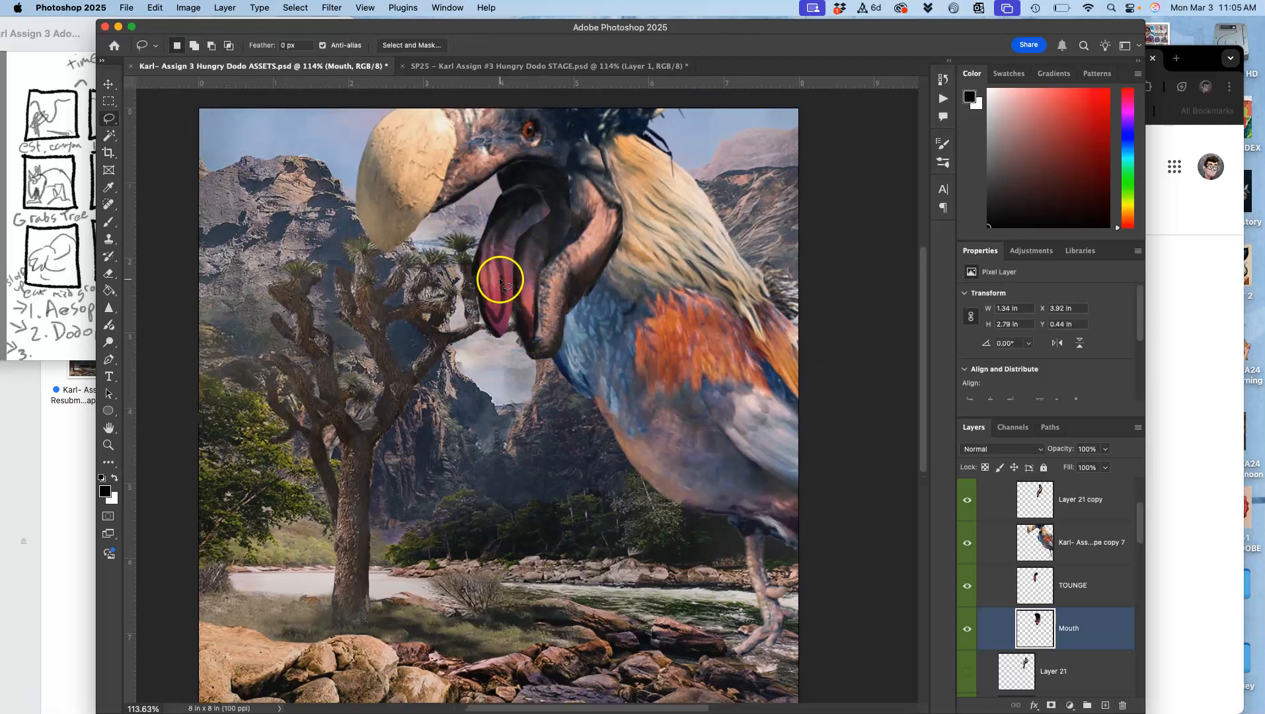
click(109, 342)
click(109, 342)
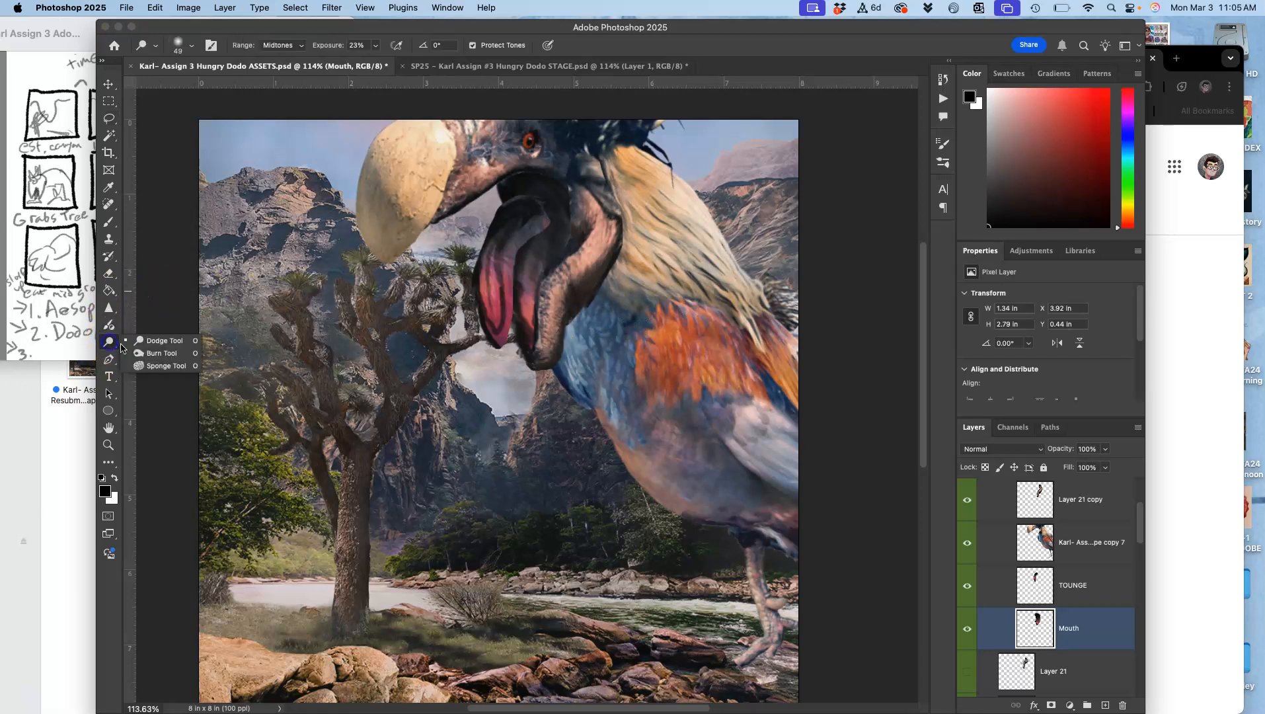
click(153, 352)
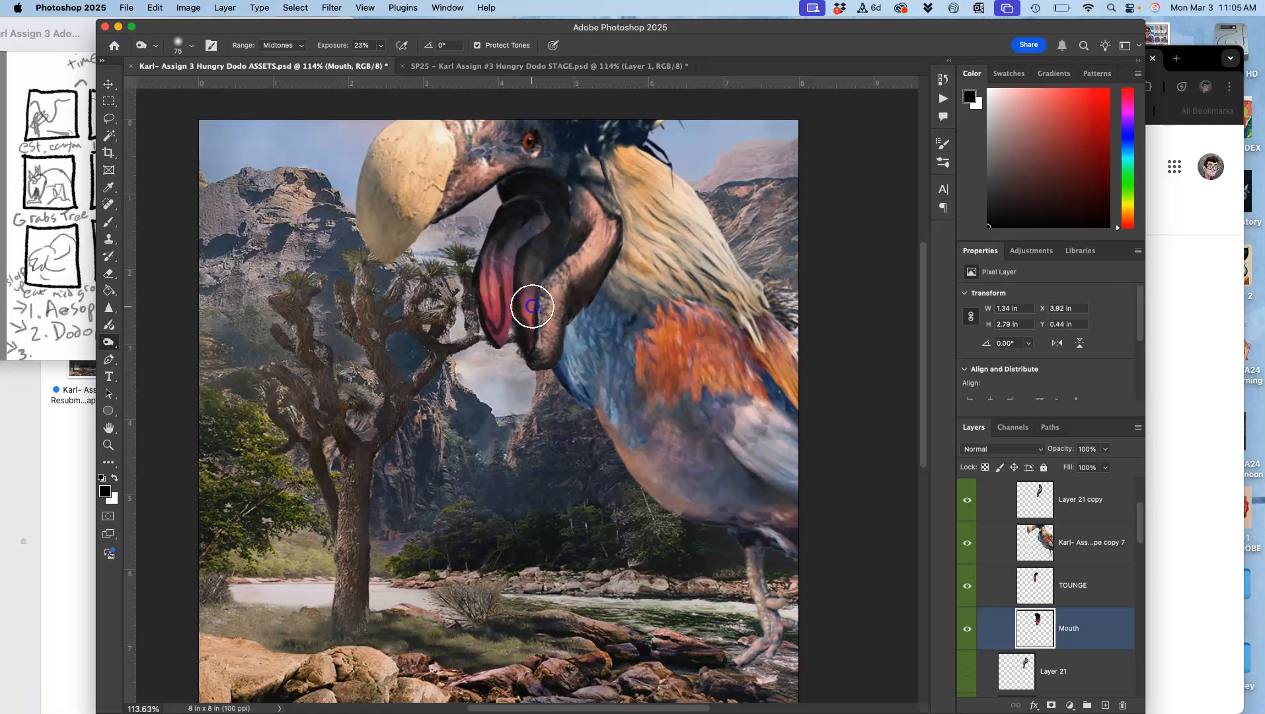